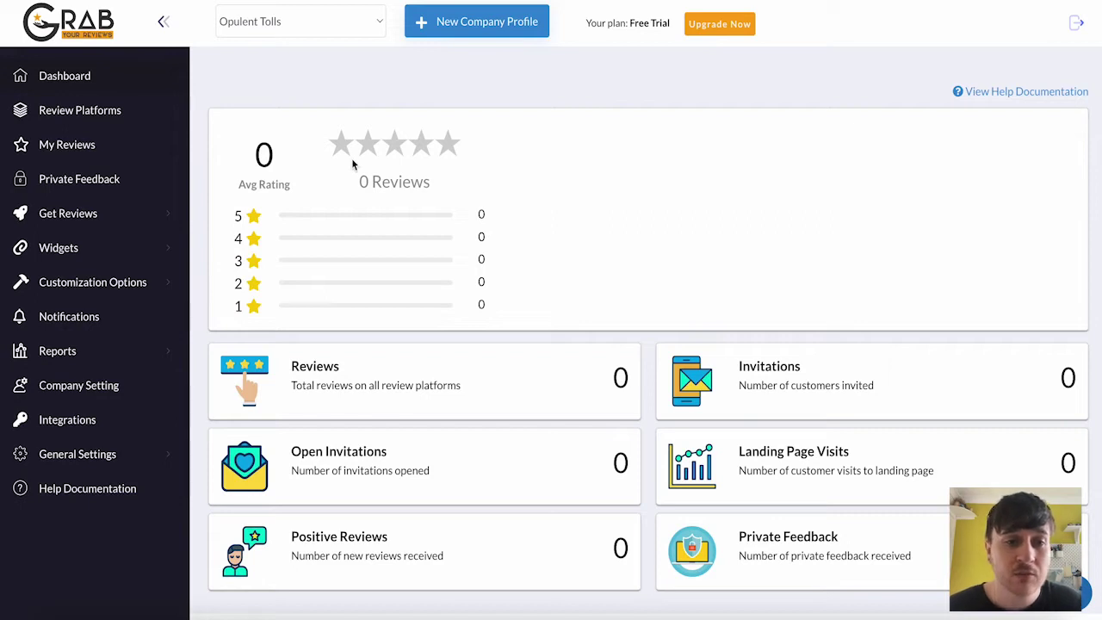
Examine the average rating, review count, star breakdown and summary cards on the dashboard
{"action": "left_click_drag", "start_coordinate": [245, 143], "coordinate": [293, 182]}
{"action": "left_click", "coordinate": [294, 187]}
{"action": "left_click_drag", "start_coordinate": [443, 201], "coordinate": [319, 187]}
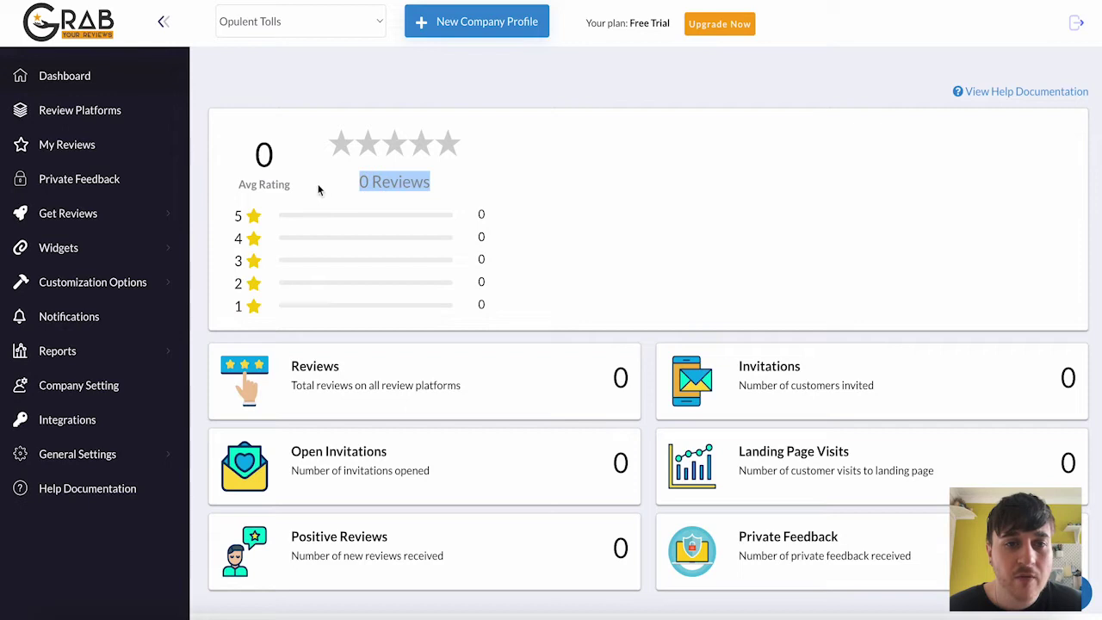
{"action": "left_click", "coordinate": [492, 206]}
{"action": "left_click_drag", "start_coordinate": [485, 150], "coordinate": [317, 146]}
{"action": "left_click", "coordinate": [349, 179]}
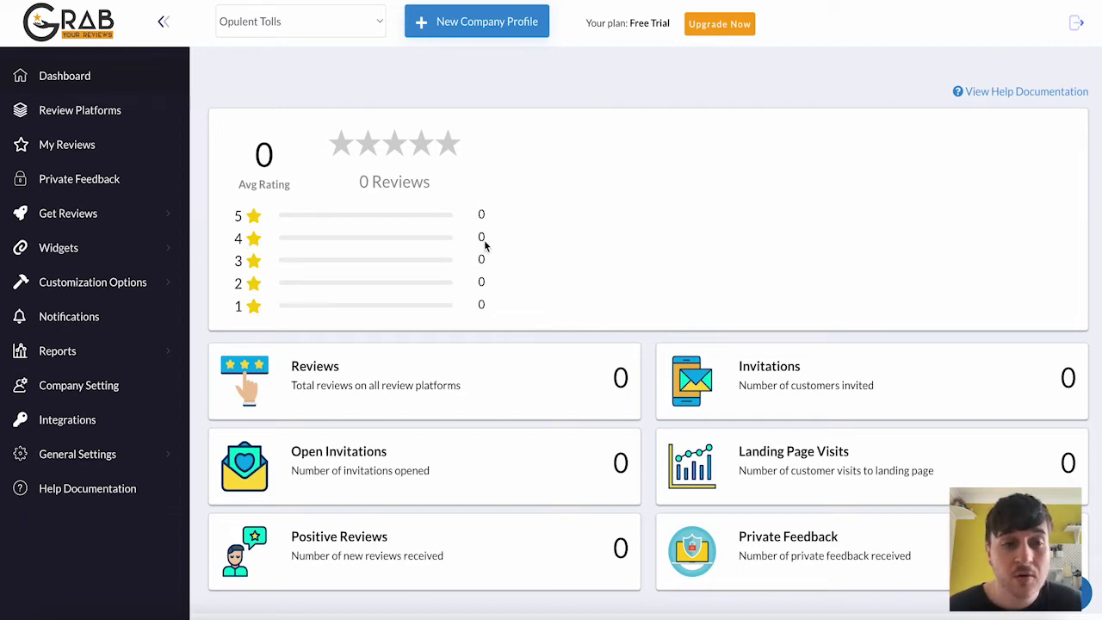
{"action": "scroll", "coordinate": [499, 274], "scroll_direction": "down", "scroll_amount": 1}
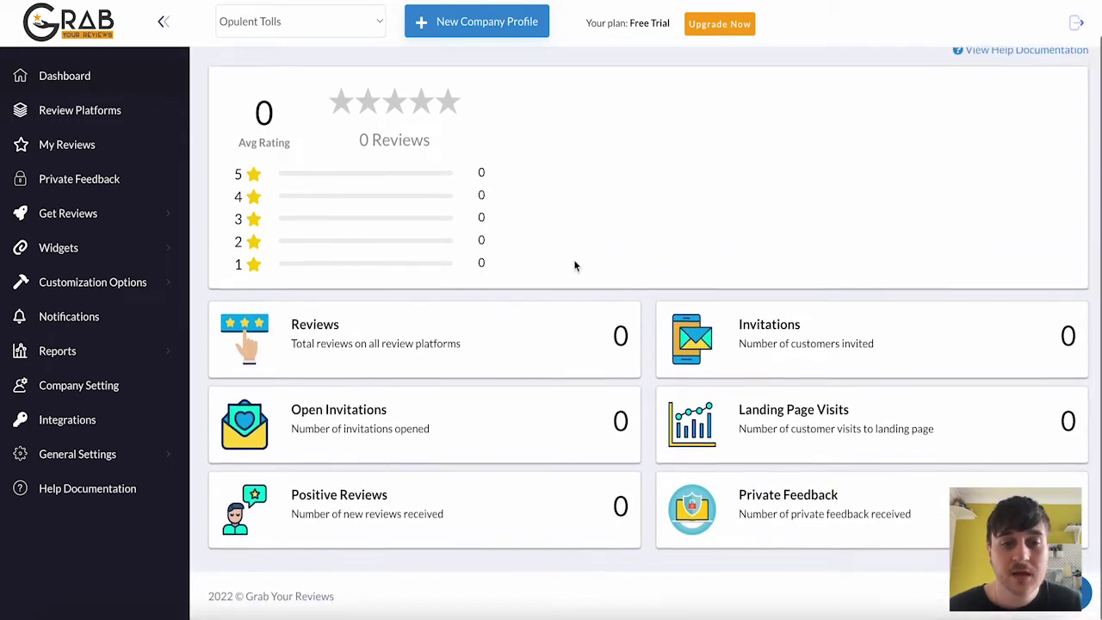
{"action": "left_click", "coordinate": [413, 328]}
{"action": "key", "text": "alt+Left"}
Open the Review Platforms page and look through the connected, major and other platforms available
{"action": "left_click", "coordinate": [77, 110]}
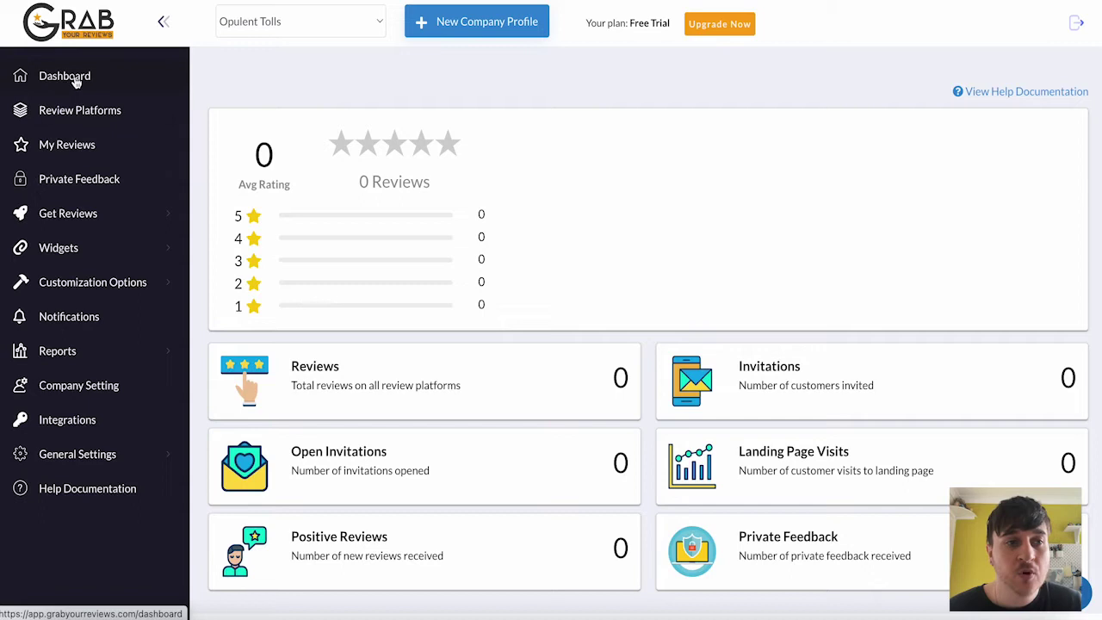
{"action": "left_click", "coordinate": [65, 117]}
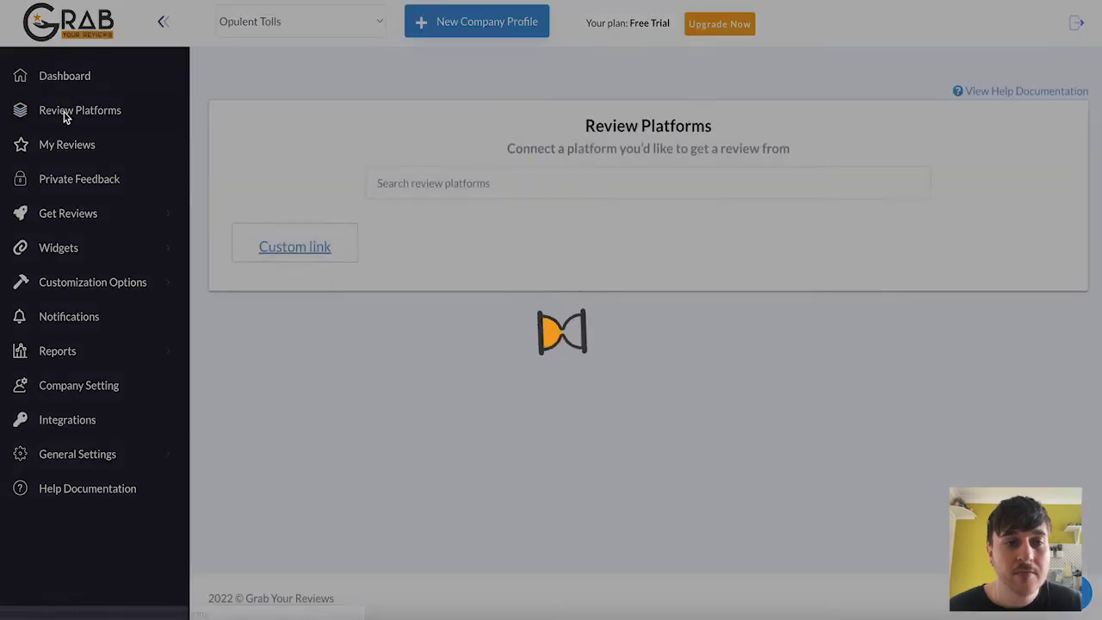
{"action": "scroll", "coordinate": [347, 163], "scroll_direction": "down", "scroll_amount": 1}
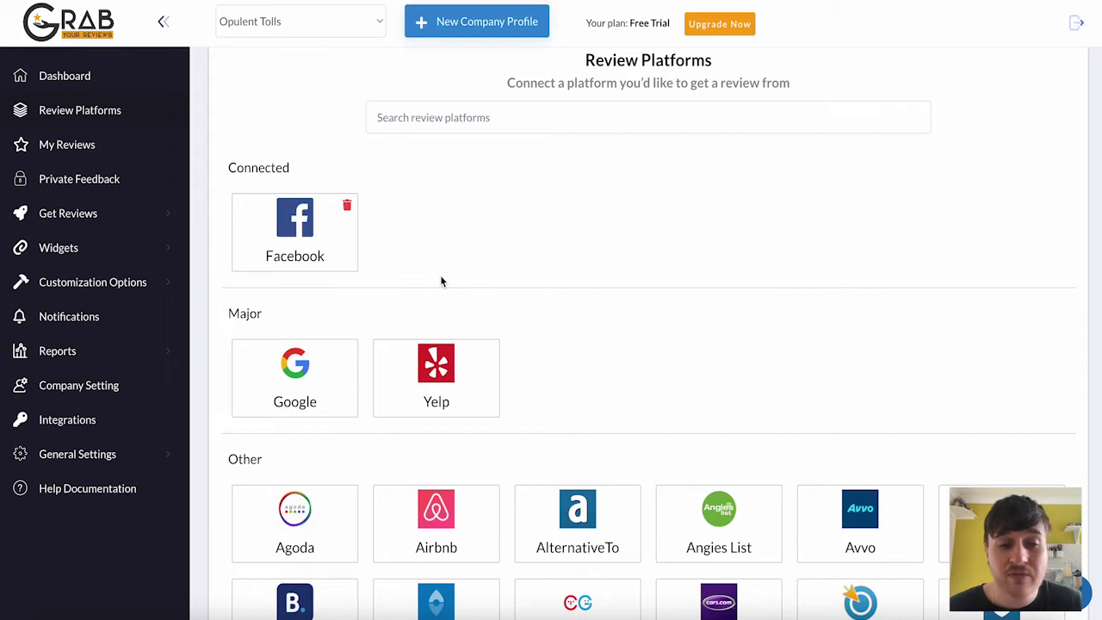
{"action": "scroll", "coordinate": [440, 280], "scroll_direction": "down", "scroll_amount": 1}
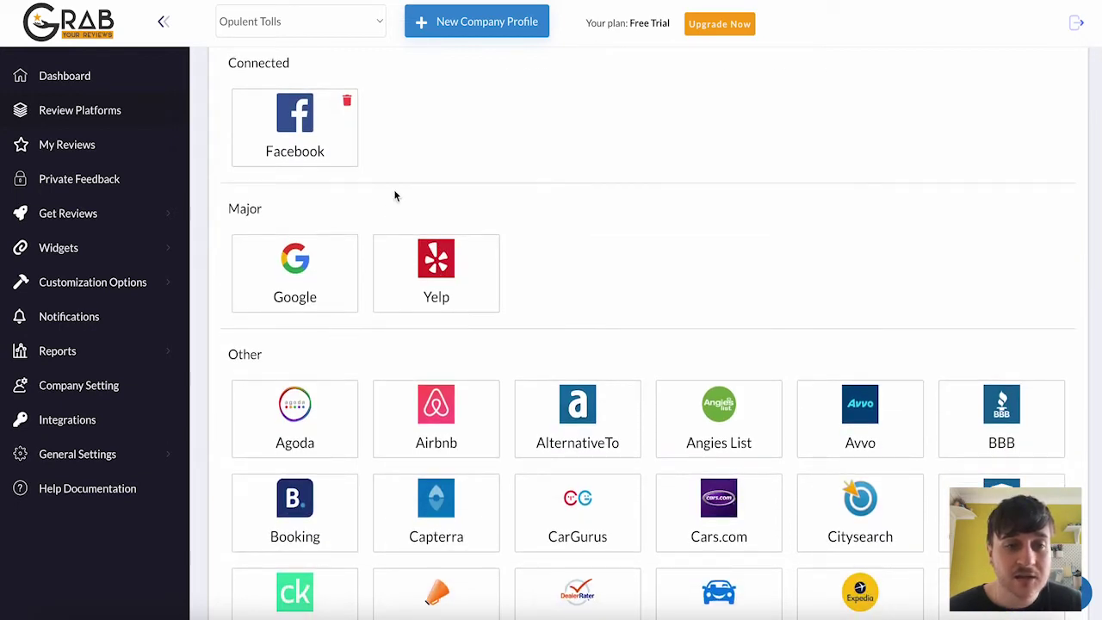
{"action": "scroll", "coordinate": [394, 197], "scroll_direction": "down", "scroll_amount": 1}
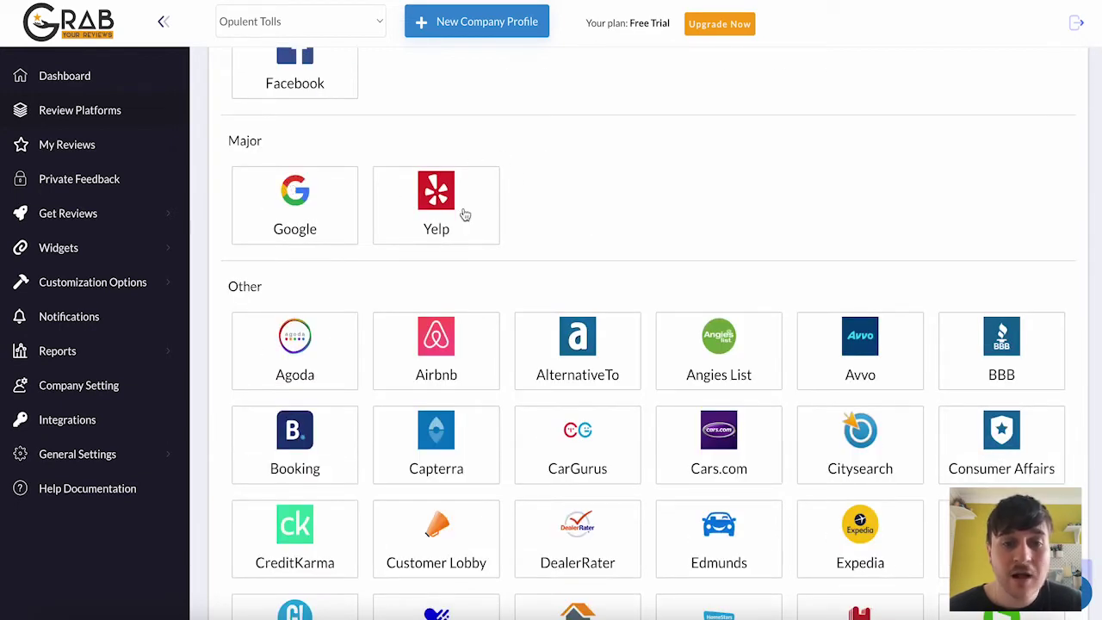
{"action": "scroll", "coordinate": [466, 215], "scroll_direction": "down", "scroll_amount": 2}
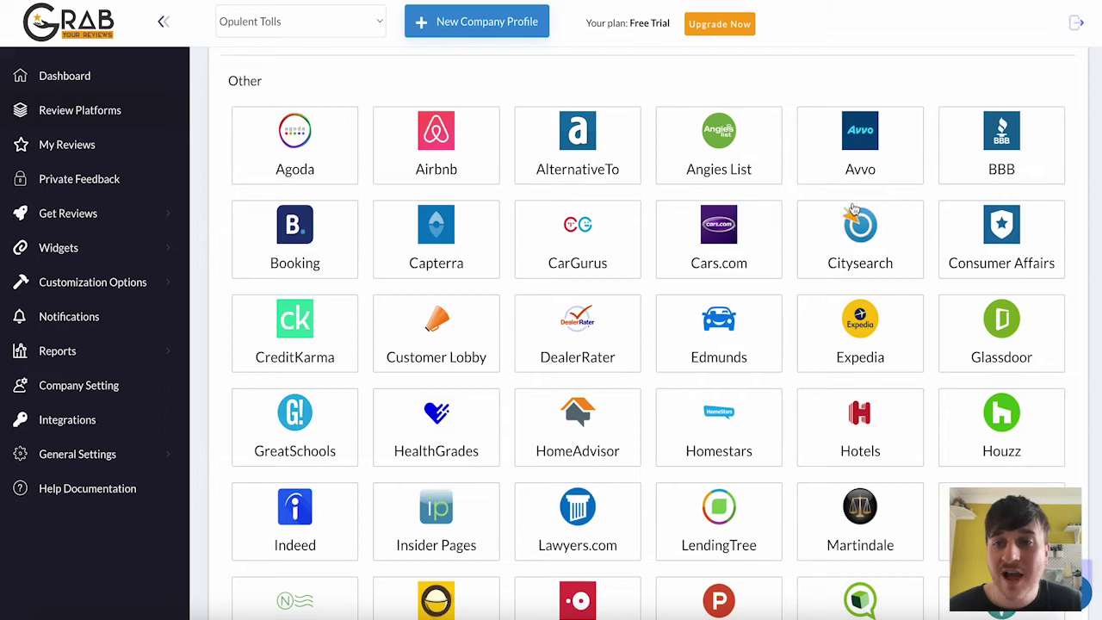
{"action": "scroll", "coordinate": [1022, 177], "scroll_direction": "down", "scroll_amount": 1}
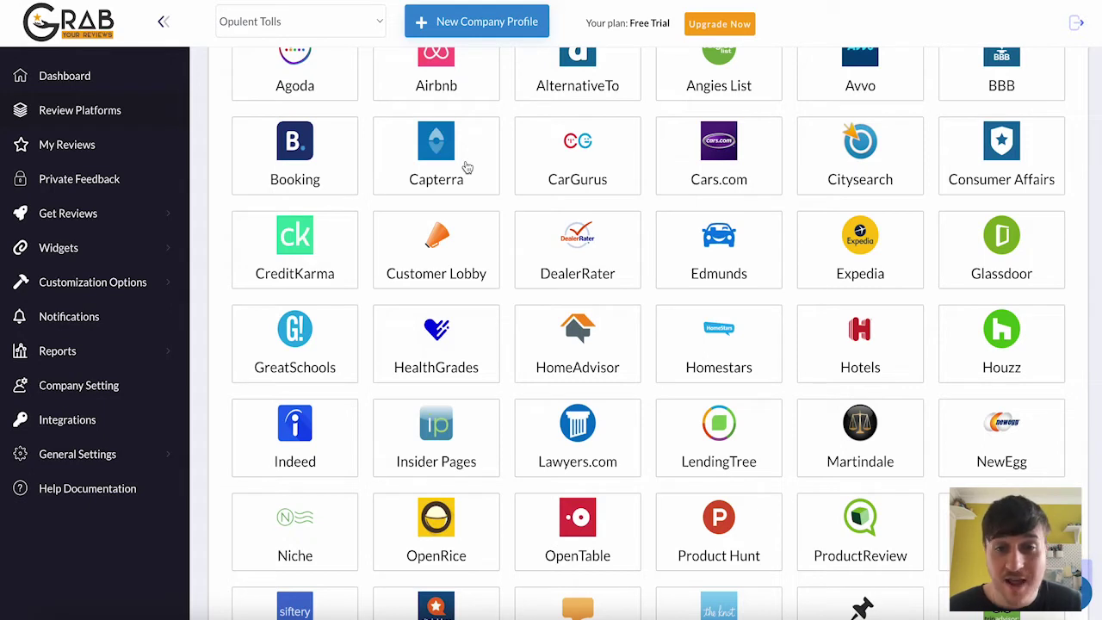
{"action": "scroll", "coordinate": [665, 271], "scroll_direction": "down", "scroll_amount": 4}
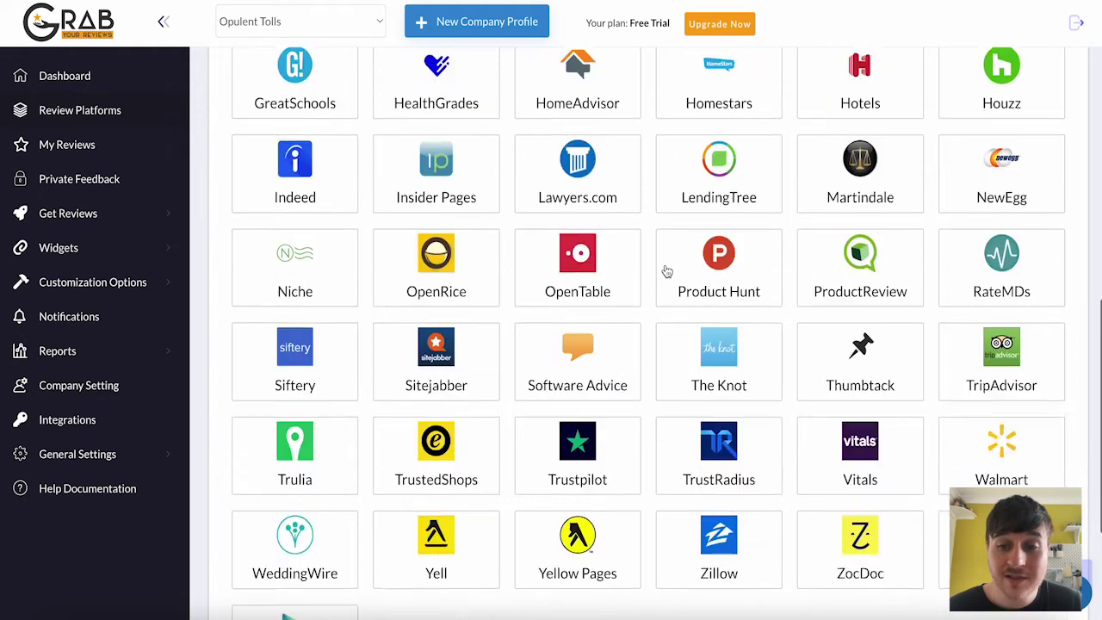
{"action": "scroll", "coordinate": [667, 273], "scroll_direction": "down", "scroll_amount": 2}
{"action": "scroll", "coordinate": [666, 272], "scroll_direction": "up", "scroll_amount": 7}
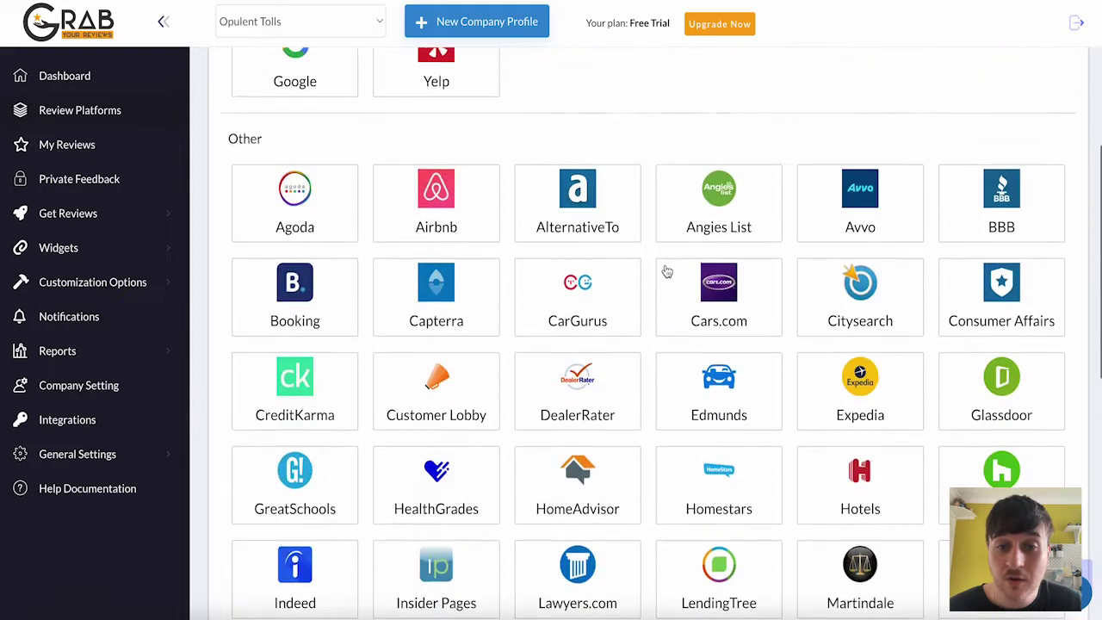
{"action": "scroll", "coordinate": [667, 272], "scroll_direction": "up", "scroll_amount": 2}
{"action": "scroll", "coordinate": [665, 272], "scroll_direction": "down", "scroll_amount": 8}
{"action": "scroll", "coordinate": [665, 272], "scroll_direction": "up", "scroll_amount": 5}
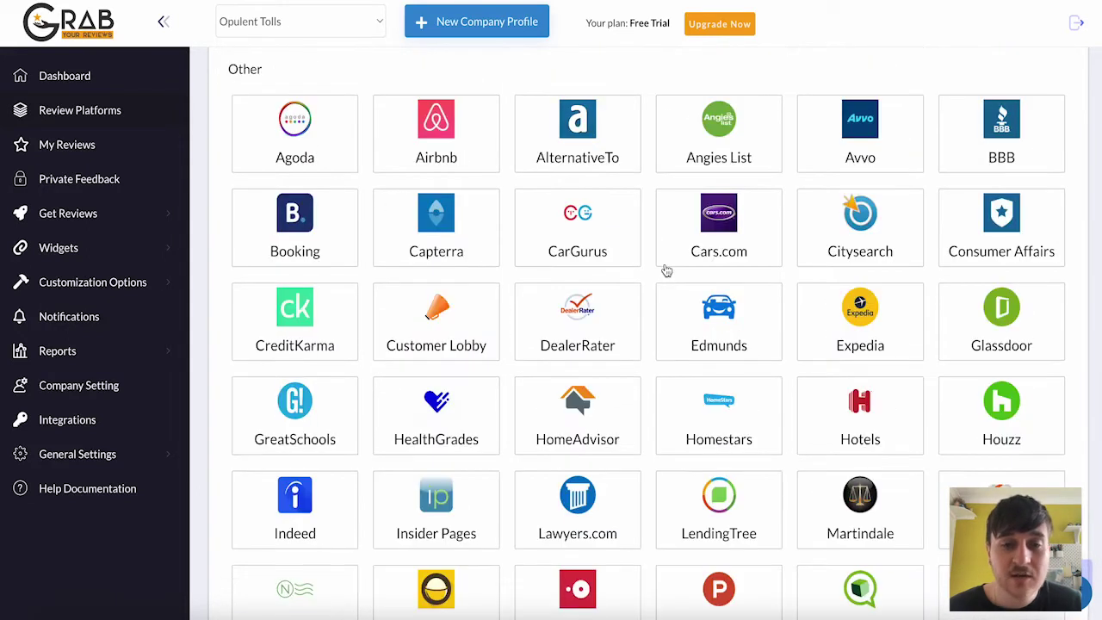
View the connection form for the Booking platform and close it without connecting
{"action": "left_click", "coordinate": [313, 217]}
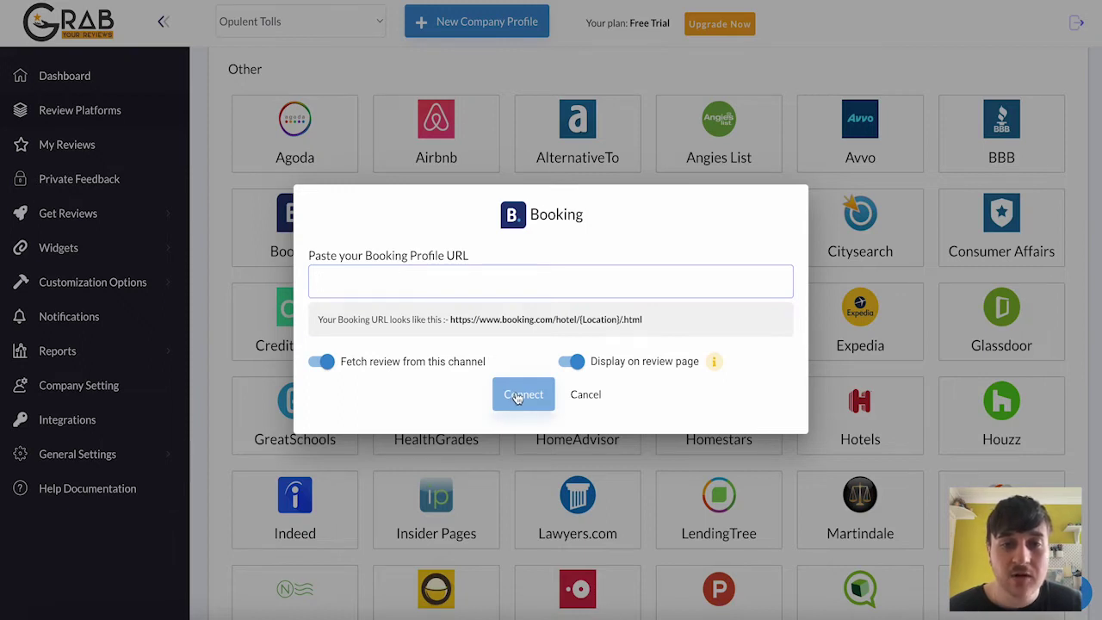
{"action": "left_click", "coordinate": [284, 207]}
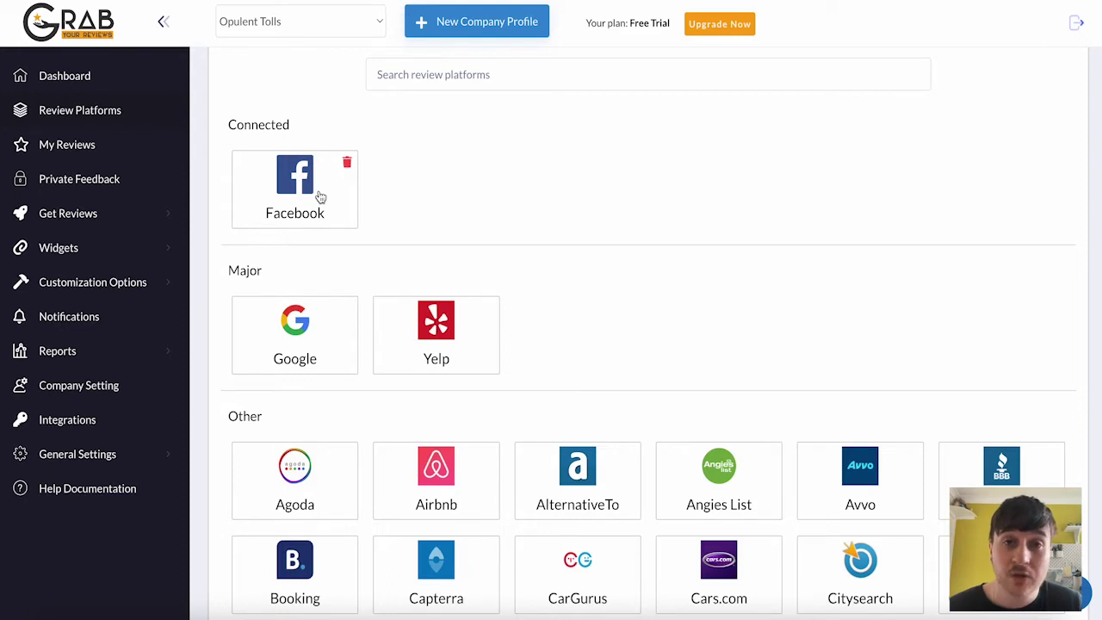
Search the review platforms for "Yell", and clear the search to list all platforms again
{"action": "scroll", "coordinate": [320, 198], "scroll_direction": "up", "scroll_amount": 2}
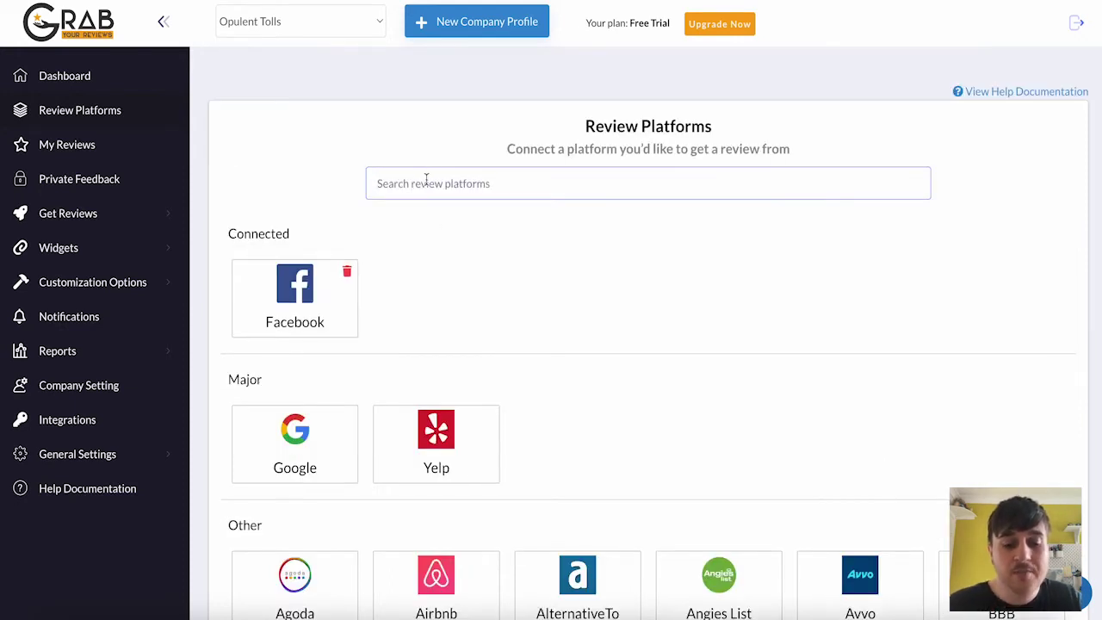
{"action": "left_click", "coordinate": [425, 178]}
{"action": "type", "text": "Yell"}
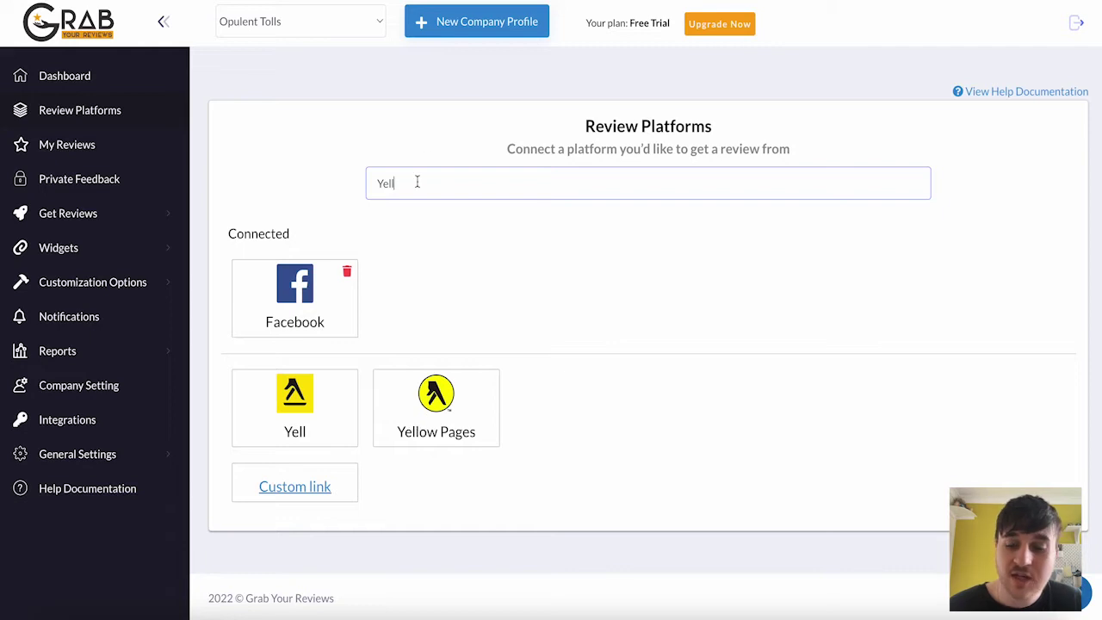
{"action": "key", "text": "BackSpace"}
{"action": "key", "text": "BackSpace"}
{"action": "key", "text": "BackSpace"}
{"action": "key", "text": "BackSpace"}
{"action": "scroll", "coordinate": [647, 369], "scroll_direction": "down", "scroll_amount": 10}
{"action": "scroll", "coordinate": [648, 368], "scroll_direction": "up", "scroll_amount": 10}
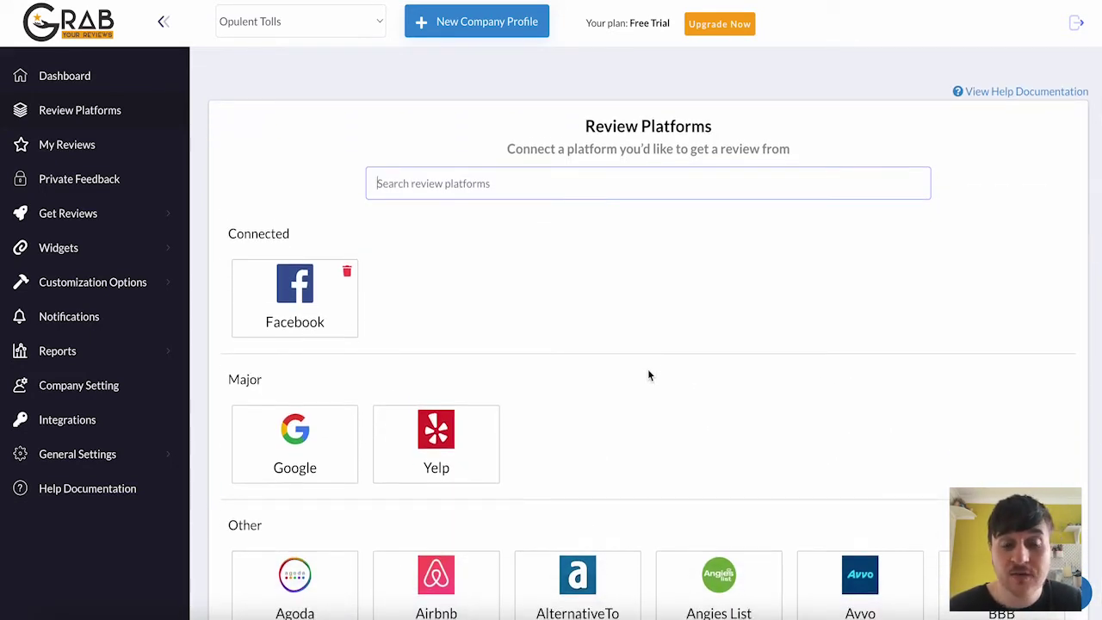
Open My Reviews, filter the reviews by the Facebook platform, and reset the filter to All
{"action": "left_click", "coordinate": [70, 145]}
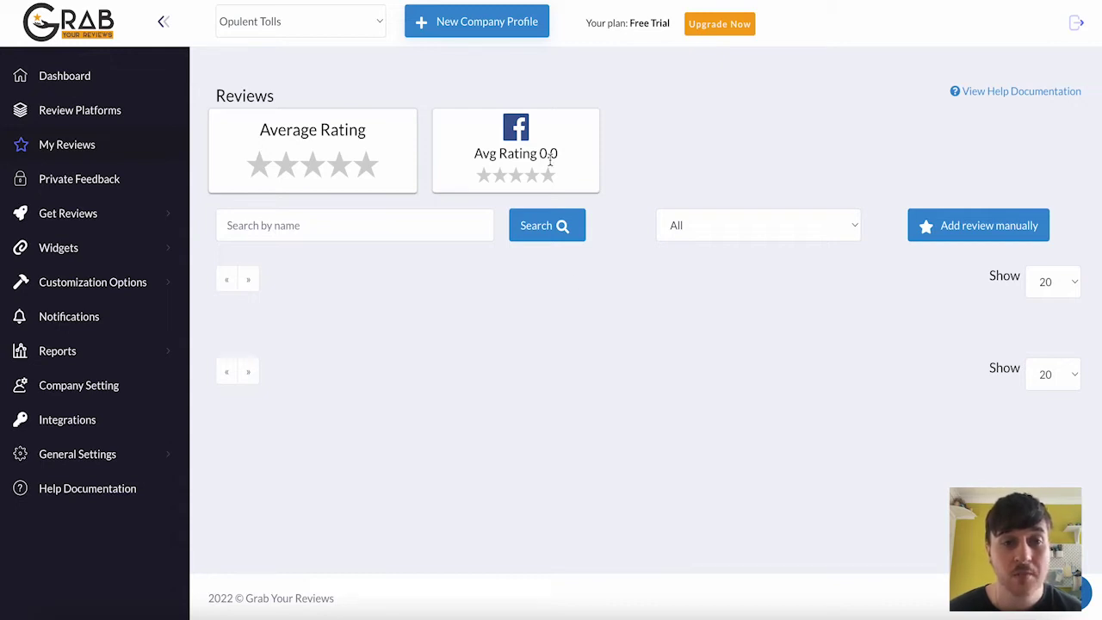
{"action": "left_click", "coordinate": [308, 226]}
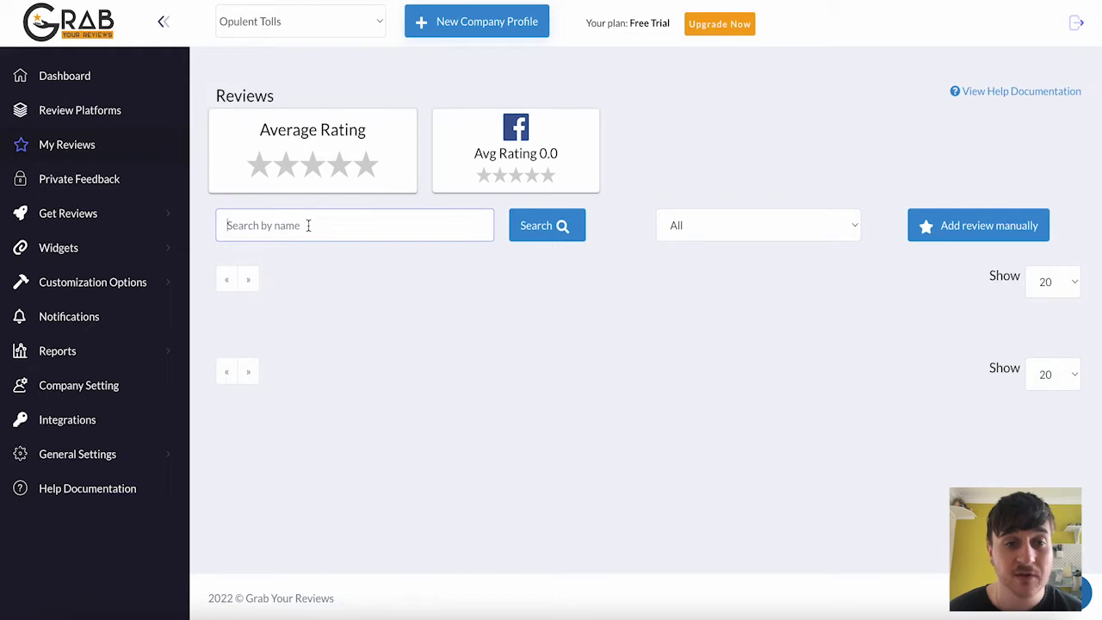
{"action": "left_click", "coordinate": [828, 231]}
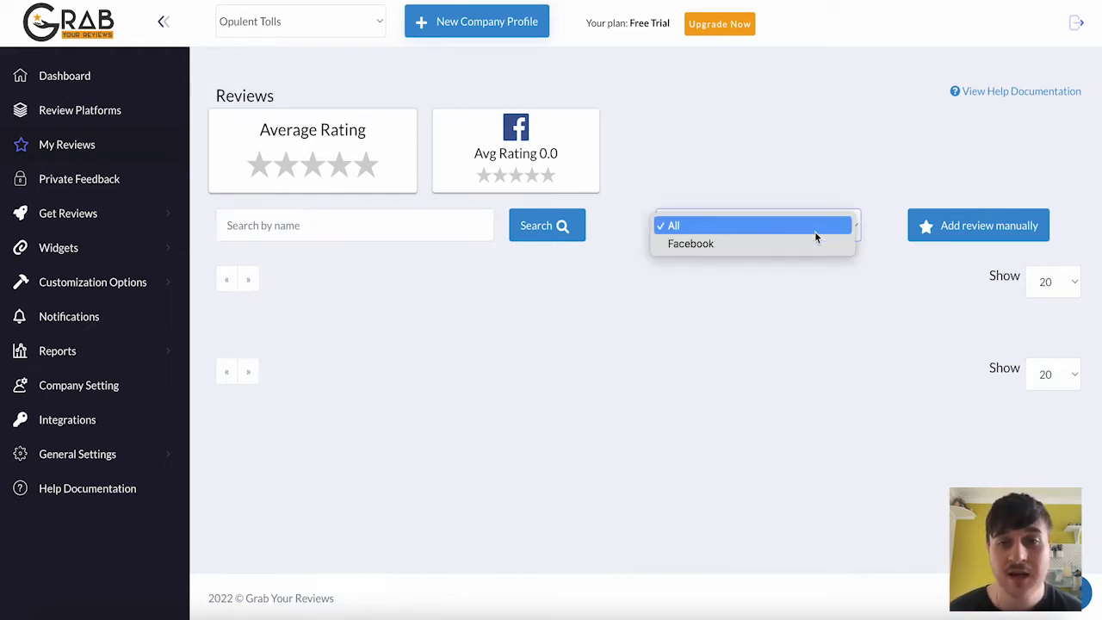
{"action": "left_click", "coordinate": [749, 243]}
{"action": "left_click", "coordinate": [766, 231]}
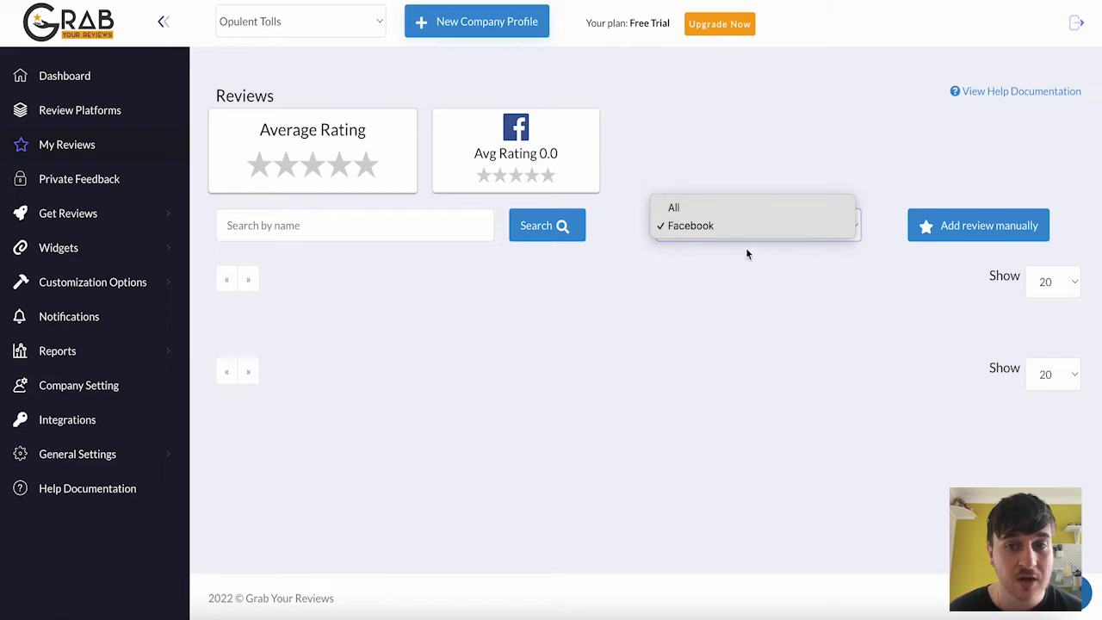
{"action": "left_click", "coordinate": [713, 207]}
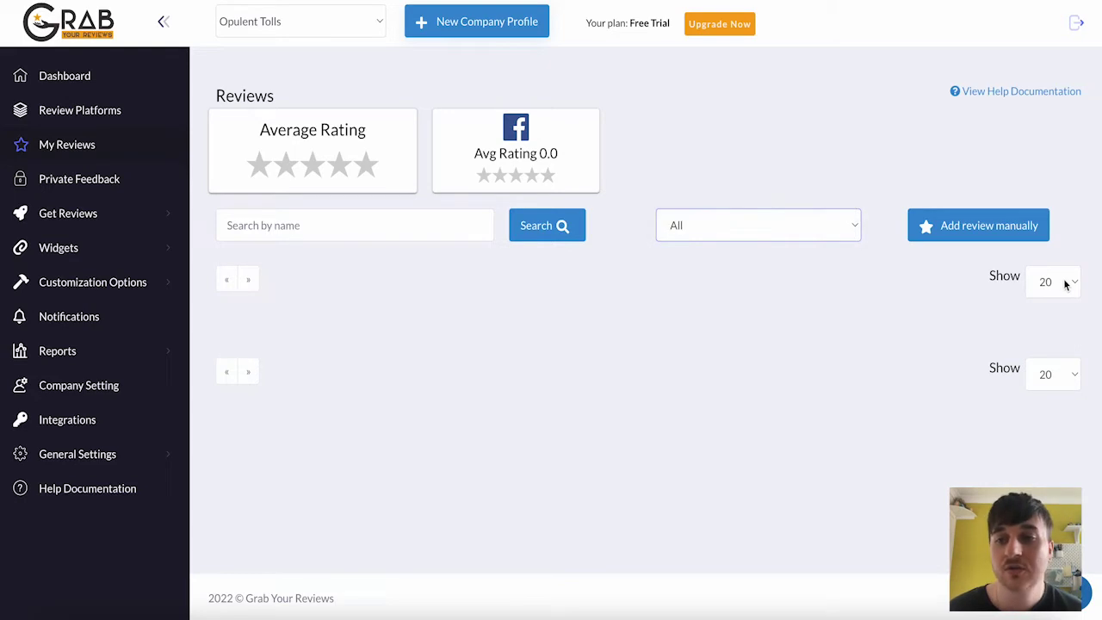
Check the page-size options above and below the reviews list without changing them
{"action": "left_click", "coordinate": [1065, 284]}
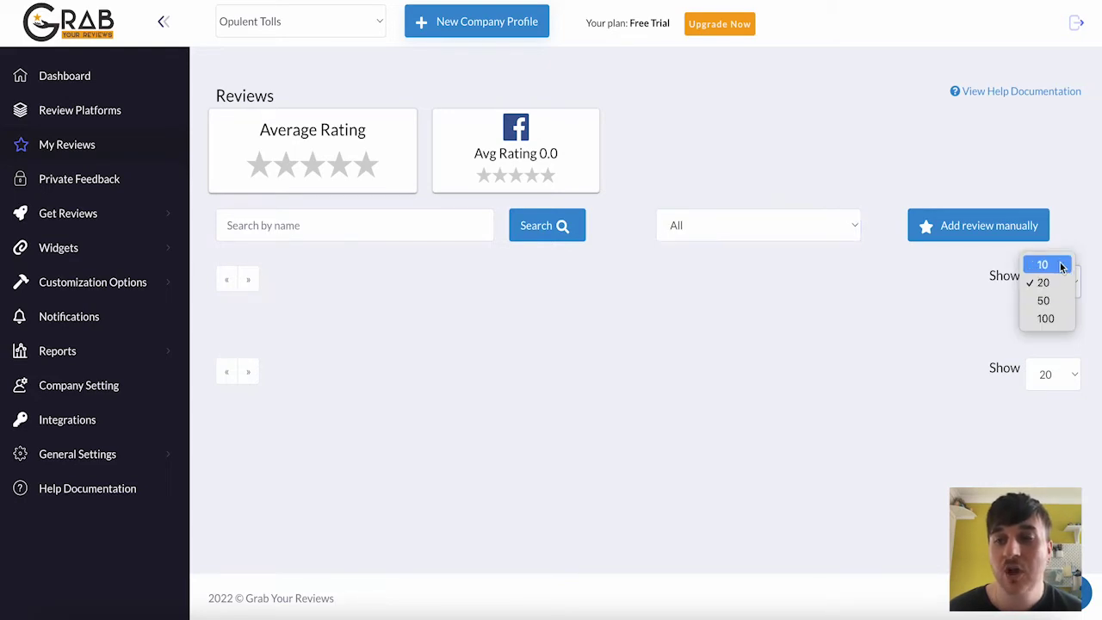
{"action": "left_click", "coordinate": [1037, 358]}
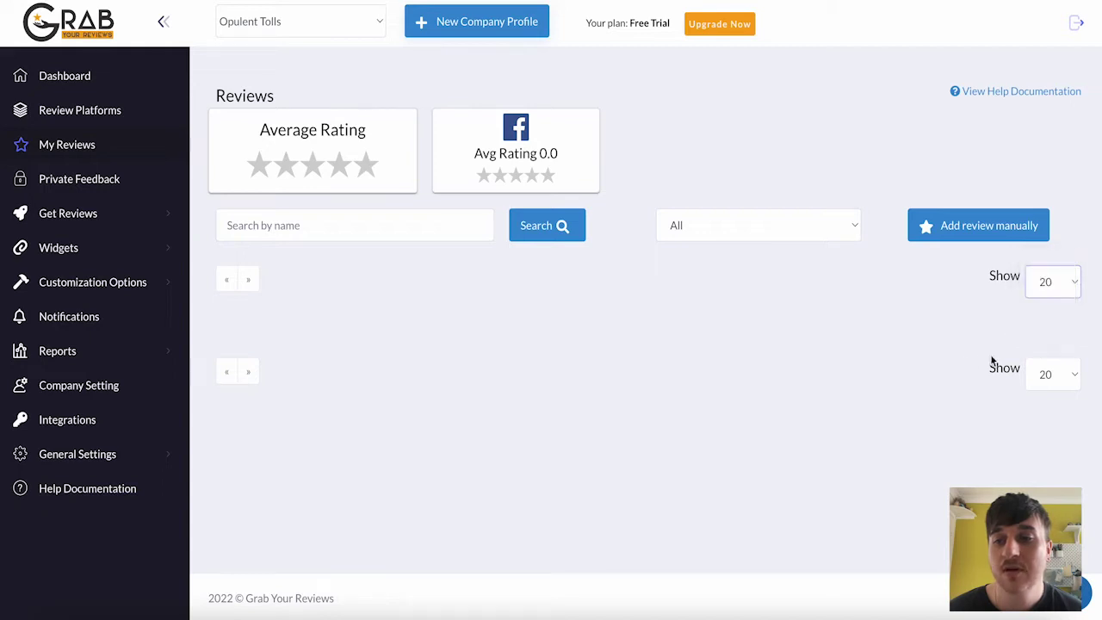
{"action": "left_click", "coordinate": [1039, 362]}
{"action": "left_click", "coordinate": [971, 355]}
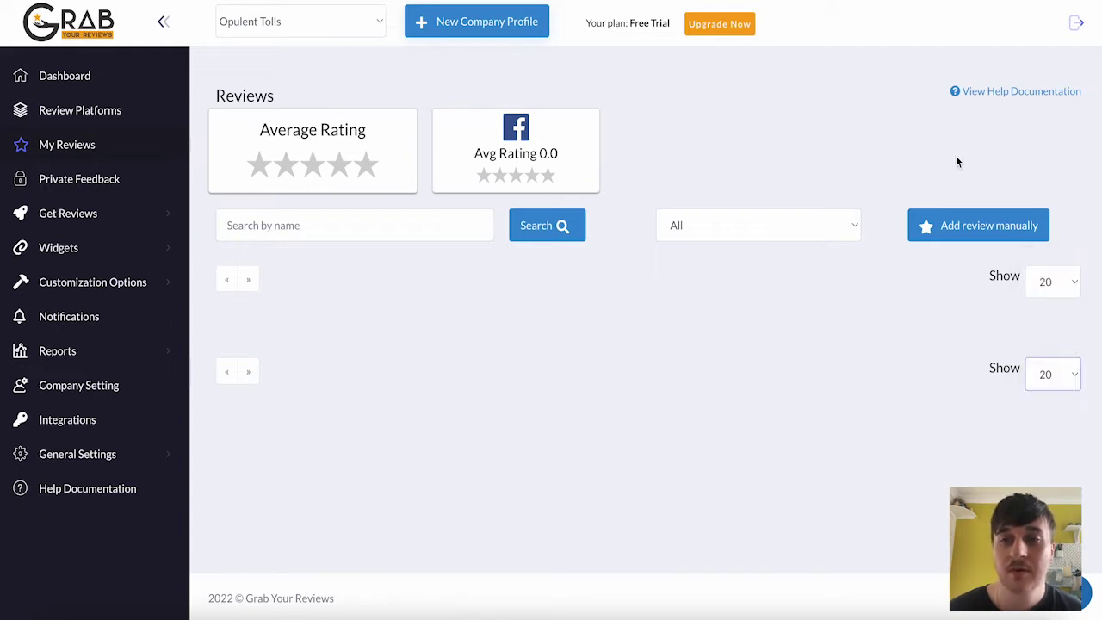
Manually add a review with the reviewer's name, the feedback "This company was very helpful" and the date 2022-10-06
{"action": "left_click", "coordinate": [966, 229]}
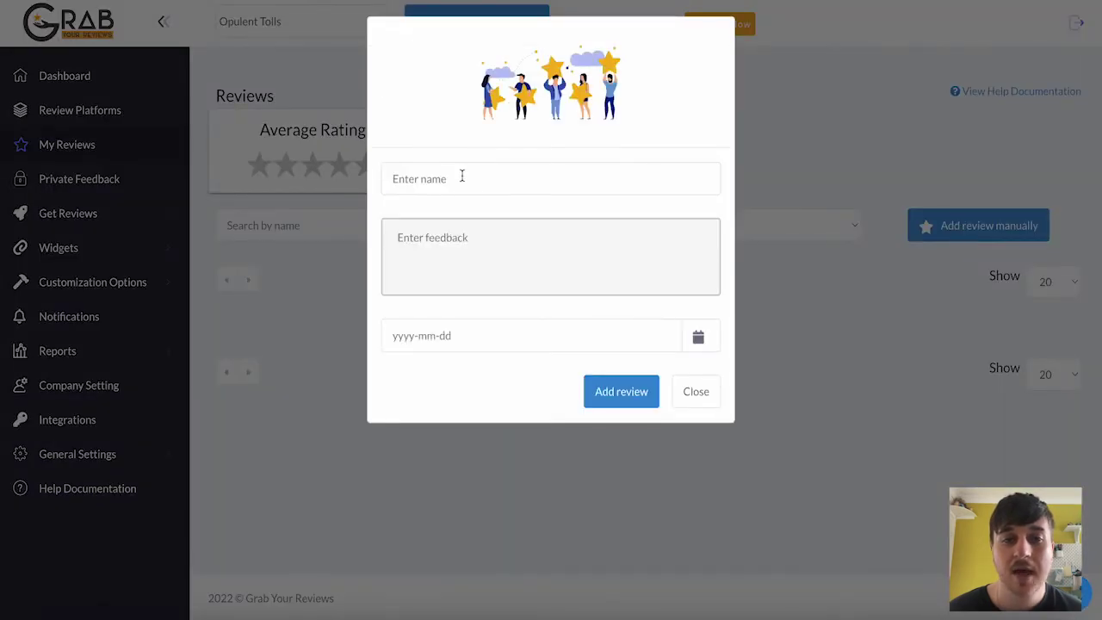
{"action": "left_click", "coordinate": [460, 176]}
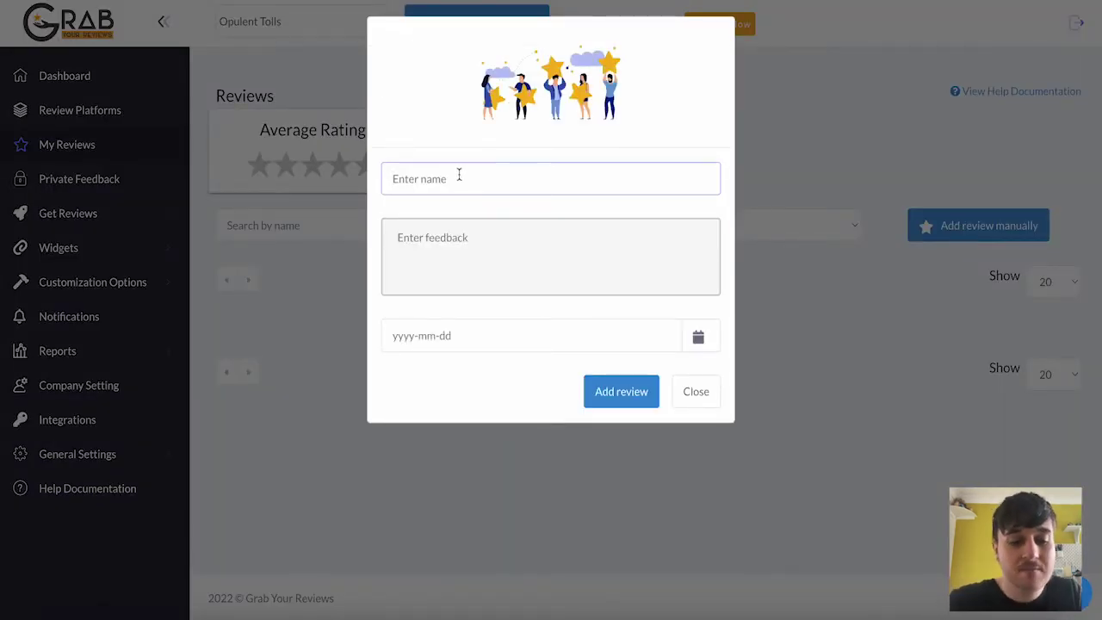
{"action": "type", "text": "Daniel"}
{"action": "left_click", "coordinate": [487, 238]}
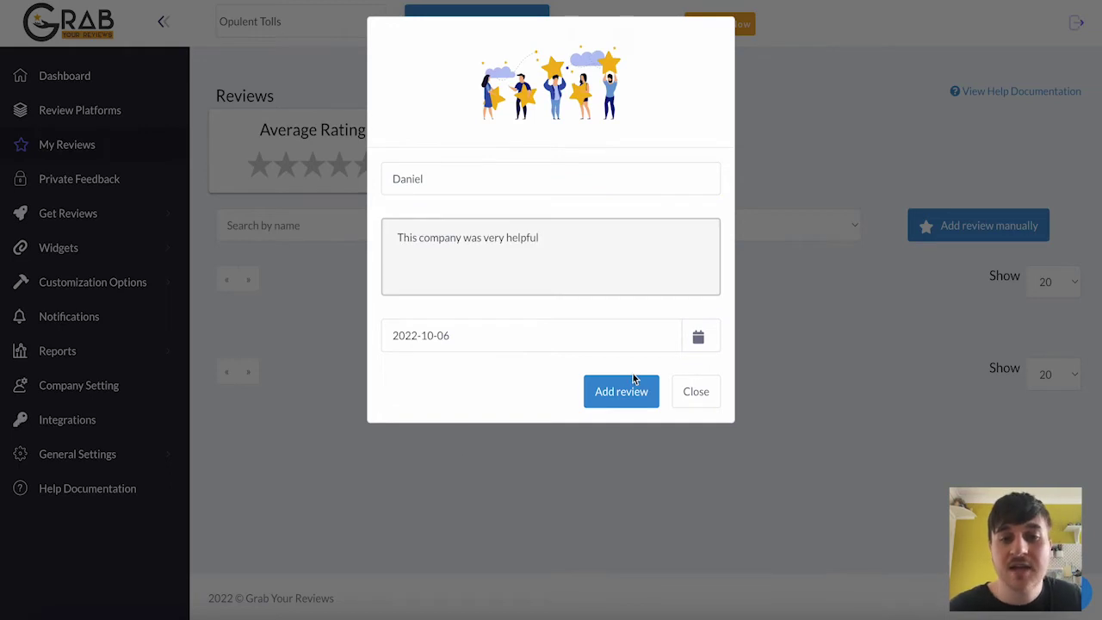
{"action": "left_click", "coordinate": [611, 395]}
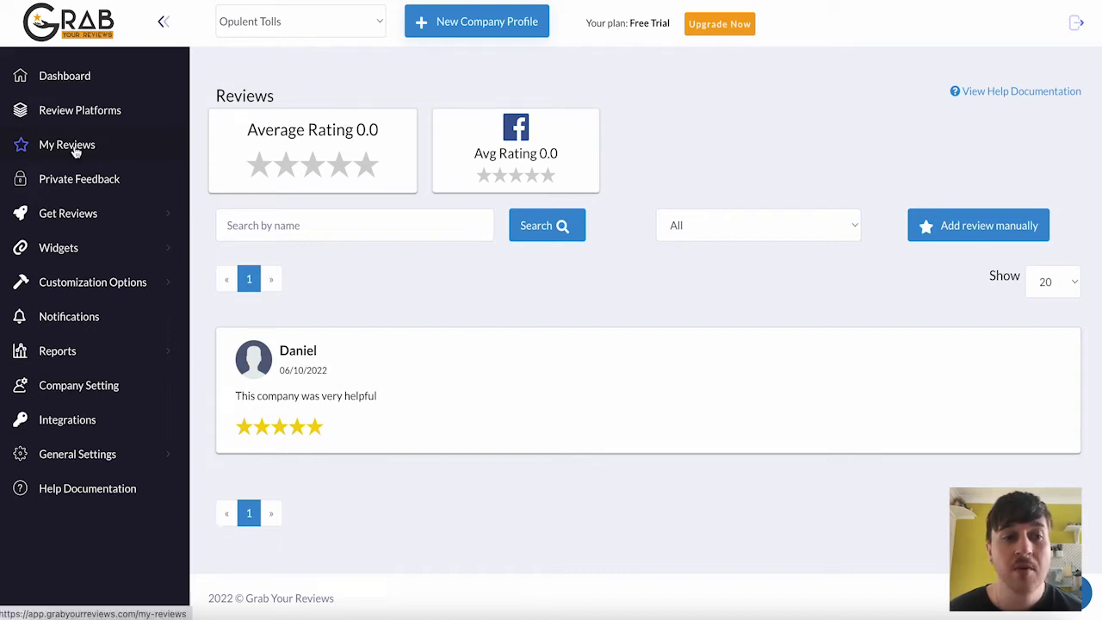
View the Private Feedback page, and open the Invite Customer form for getting reviews
{"action": "left_click", "coordinate": [83, 181]}
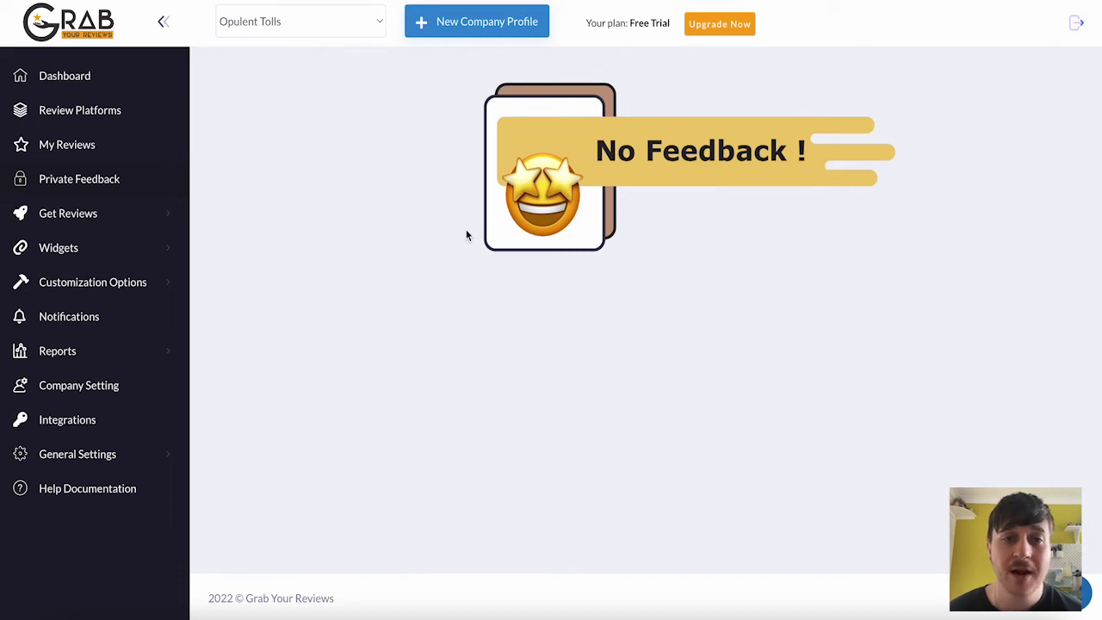
{"action": "left_click", "coordinate": [90, 217]}
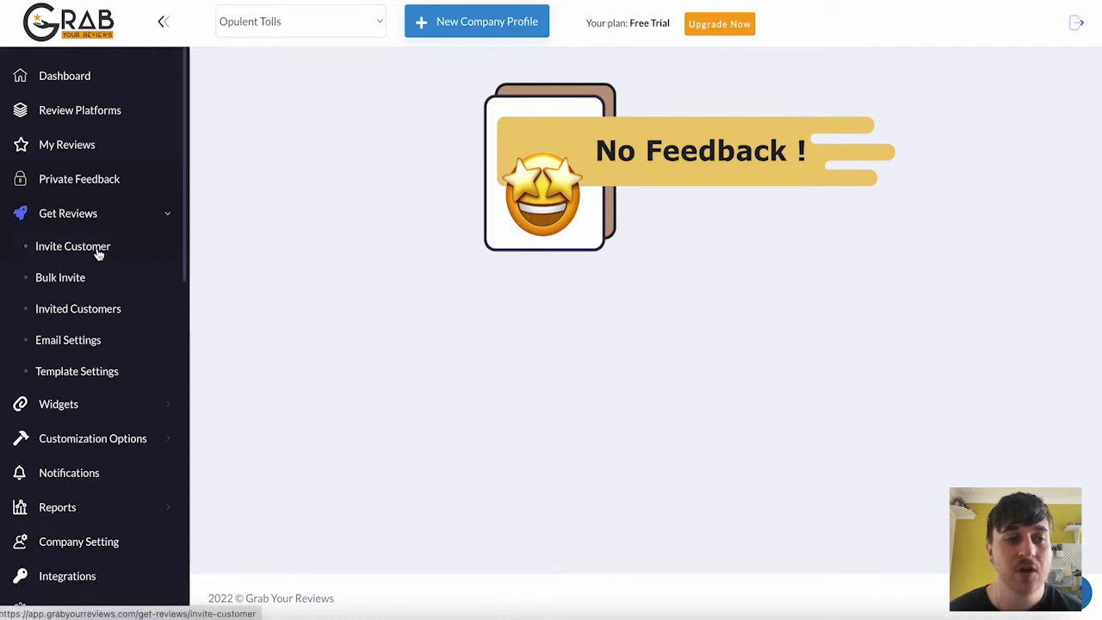
{"action": "left_click", "coordinate": [99, 251]}
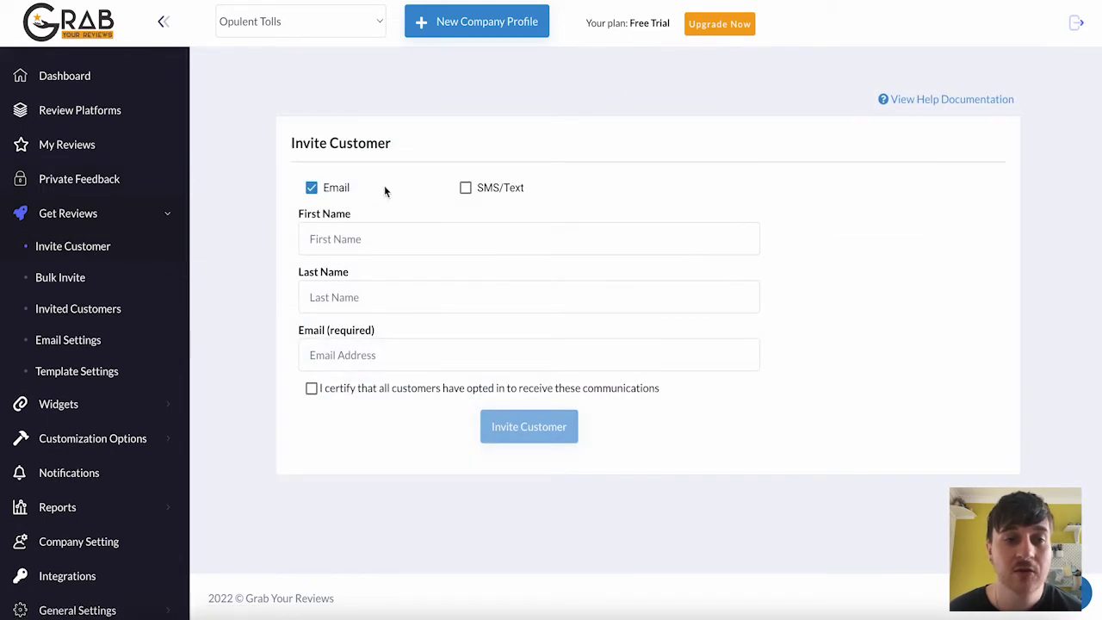
Deselect the Email channel for the customer invitation, and switch SMS/Text on and off again
{"action": "left_click", "coordinate": [312, 188]}
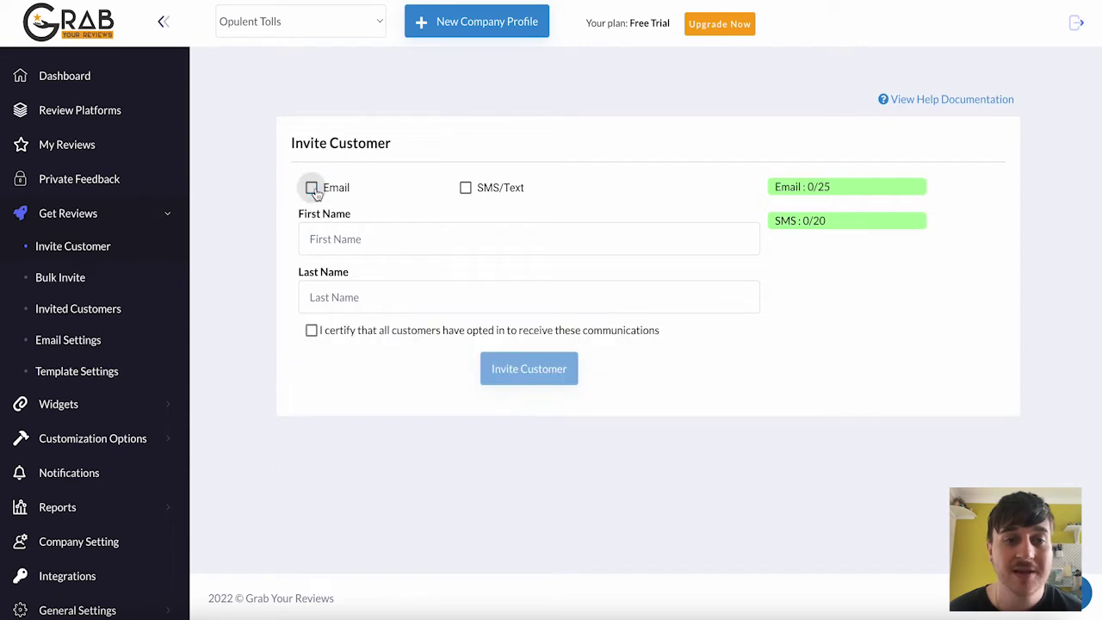
{"action": "left_click", "coordinate": [466, 188]}
{"action": "left_click", "coordinate": [466, 187]}
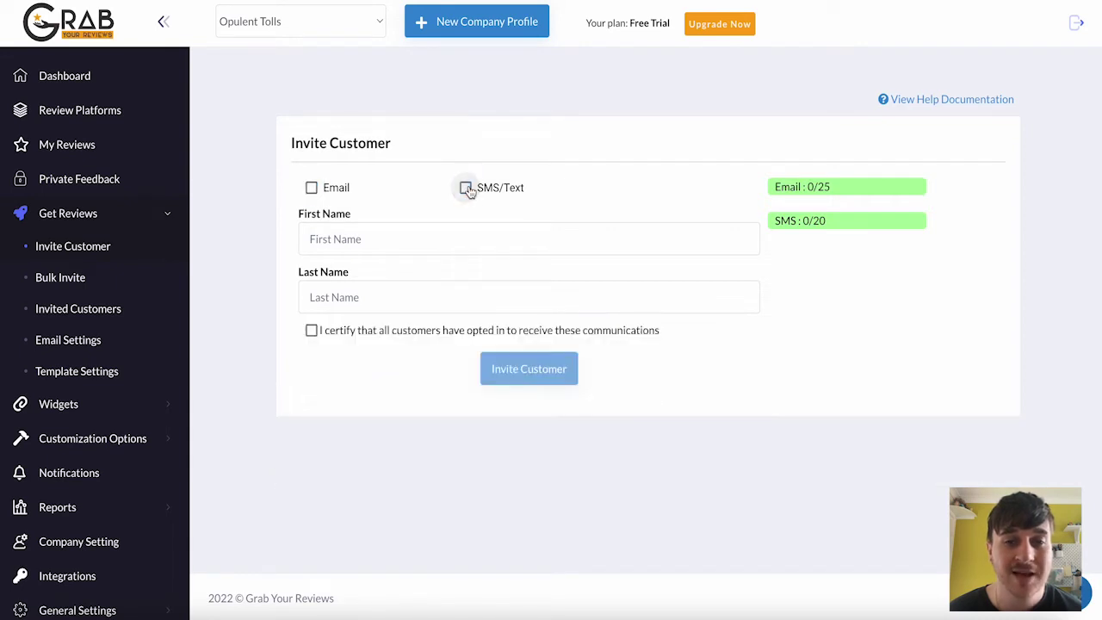
Invite a customer by email, entering the first name, last name and email address and certifying that customers have opted in
{"action": "left_click", "coordinate": [310, 187]}
{"action": "left_click", "coordinate": [368, 240]}
{"action": "left_click", "coordinate": [414, 288]}
{"action": "left_click", "coordinate": [378, 354]}
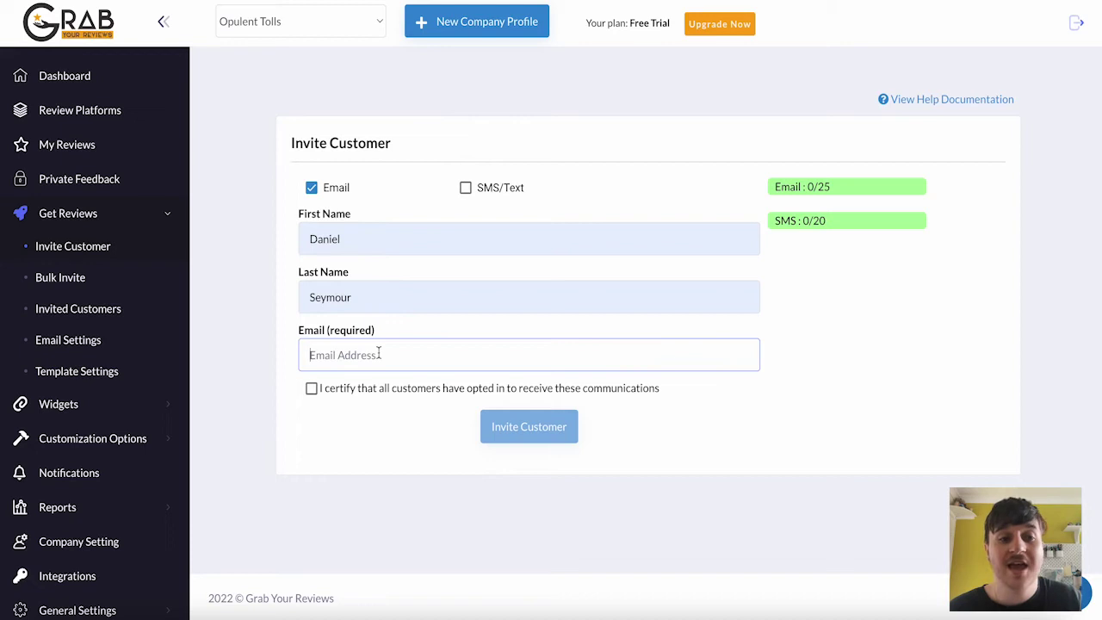
{"action": "key", "text": "ctrl+v"}
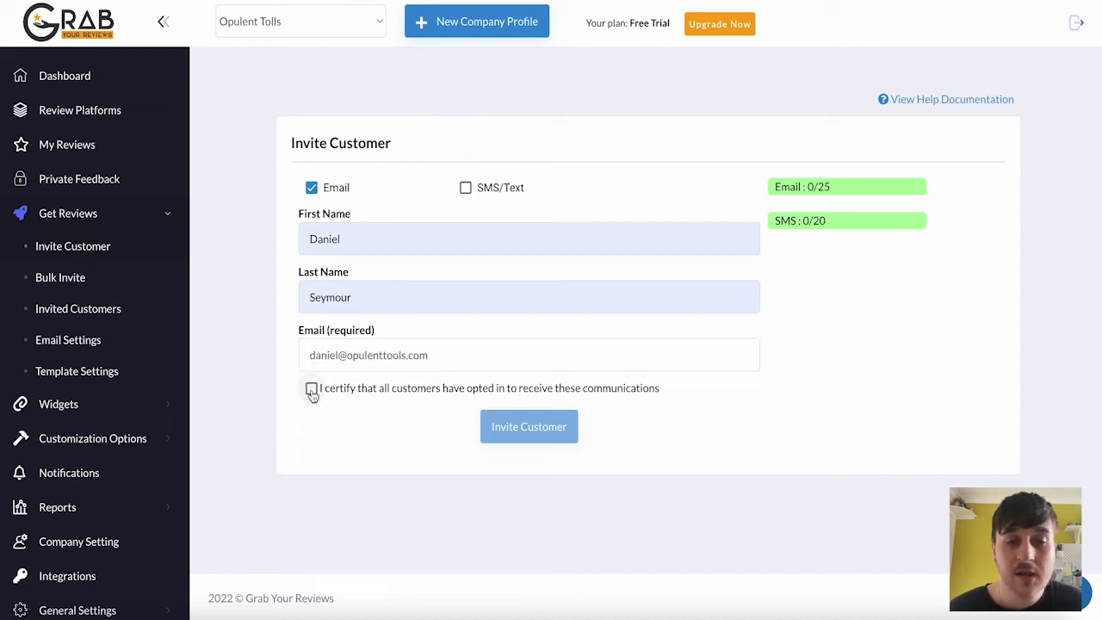
{"action": "left_click", "coordinate": [312, 389]}
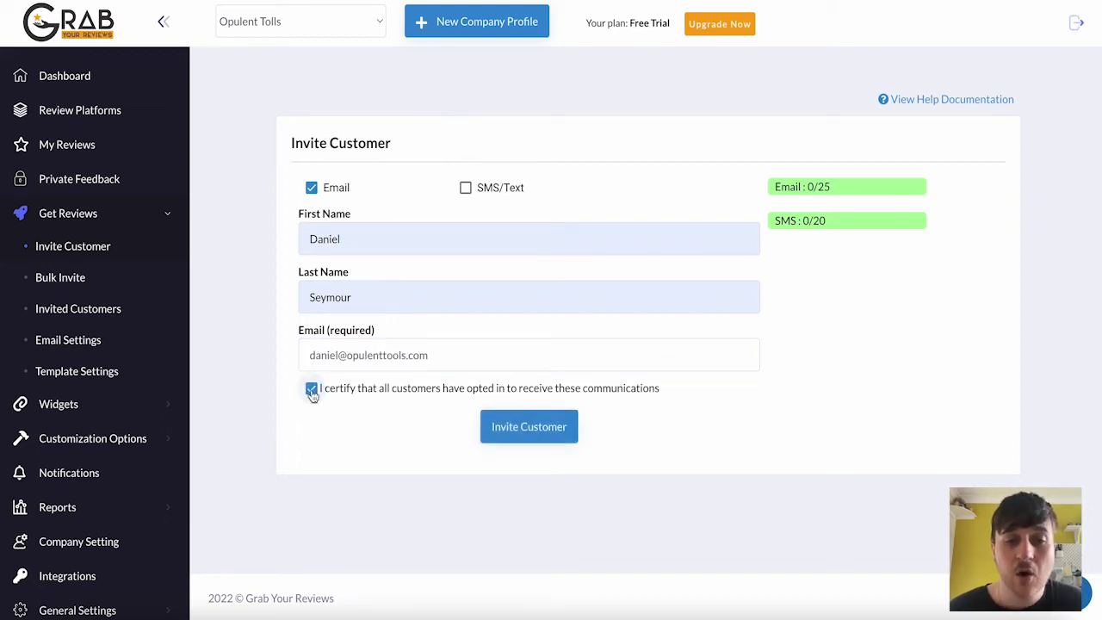
{"action": "left_click", "coordinate": [535, 430]}
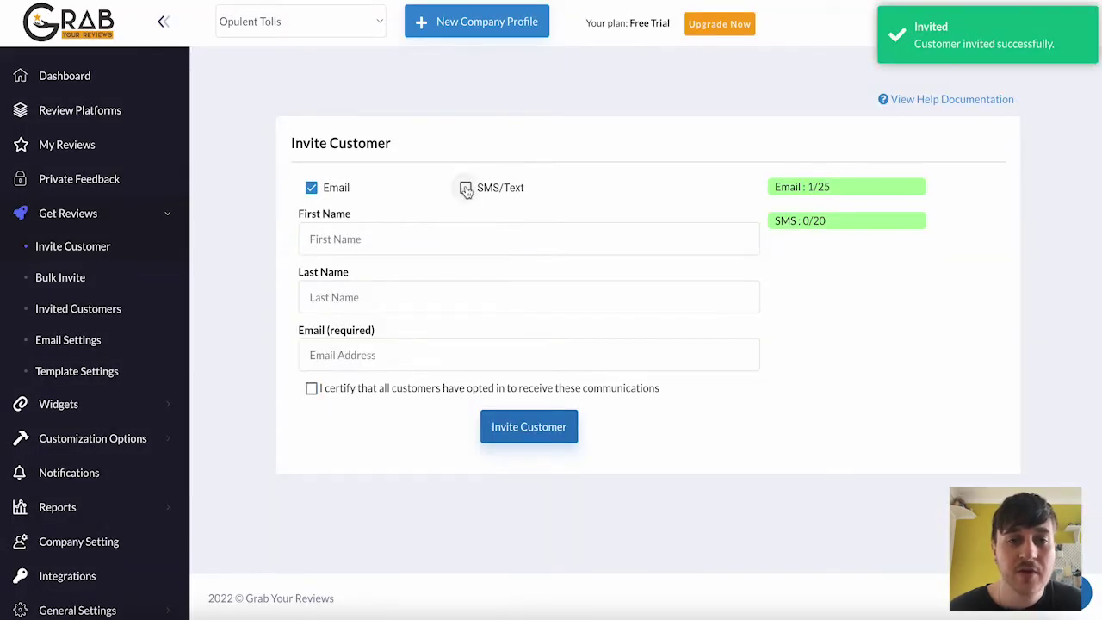
Enable SMS/Text on the invitation form to see its phone number field, and view the Bulk Invite page
{"action": "left_click", "coordinate": [466, 187]}
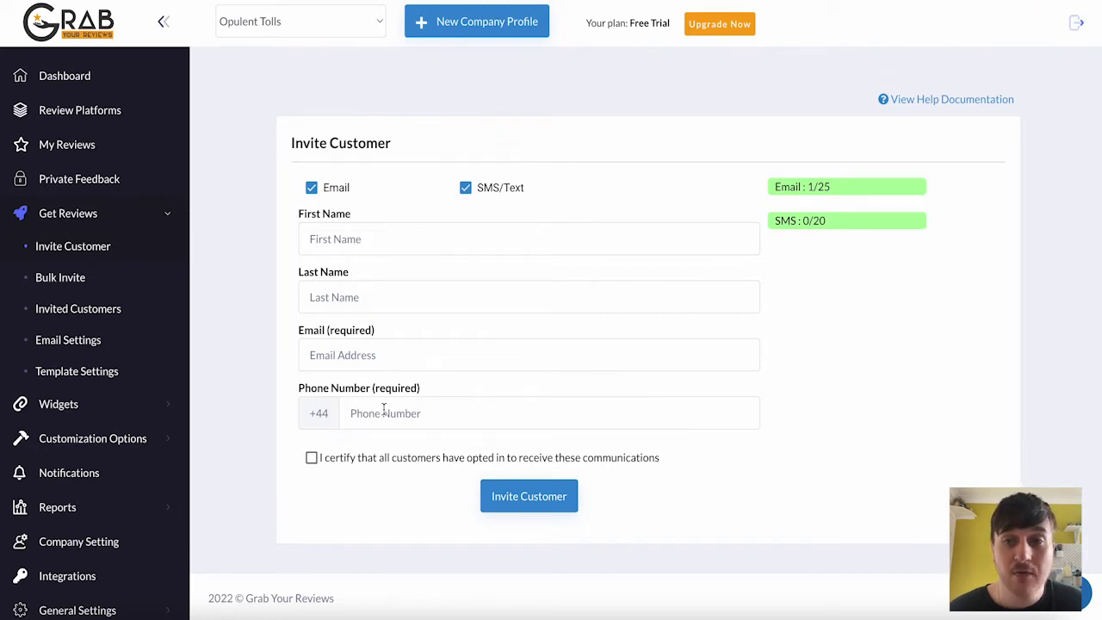
{"action": "left_click", "coordinate": [66, 278]}
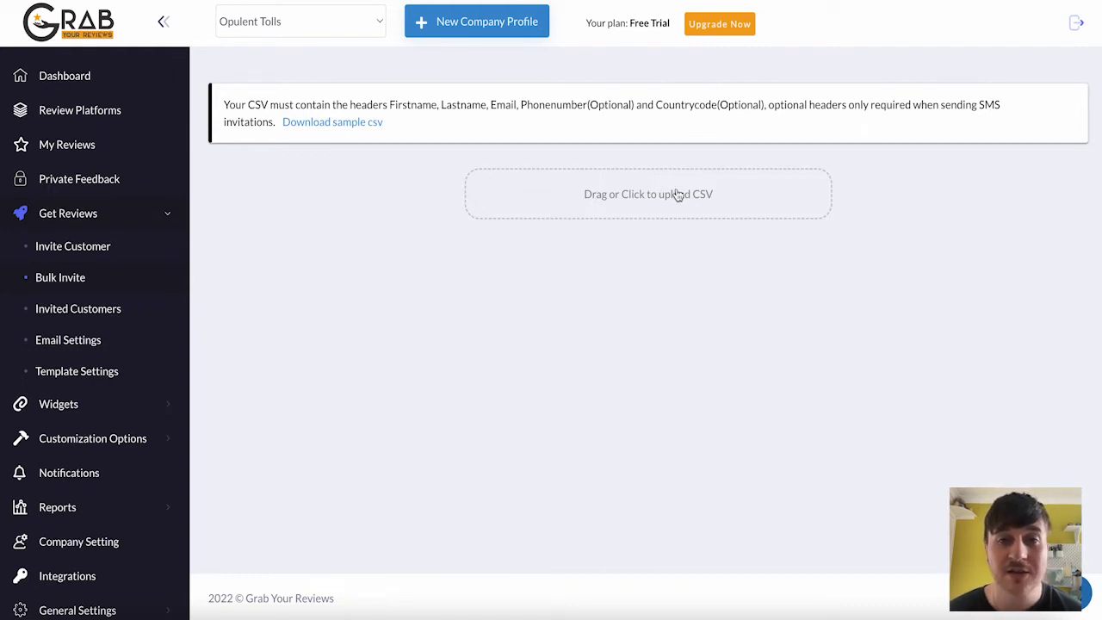
In the Invited Customers queue, switch daily auto-activation of recipients off and on again, and check the per-day limit options
{"action": "left_click", "coordinate": [84, 315]}
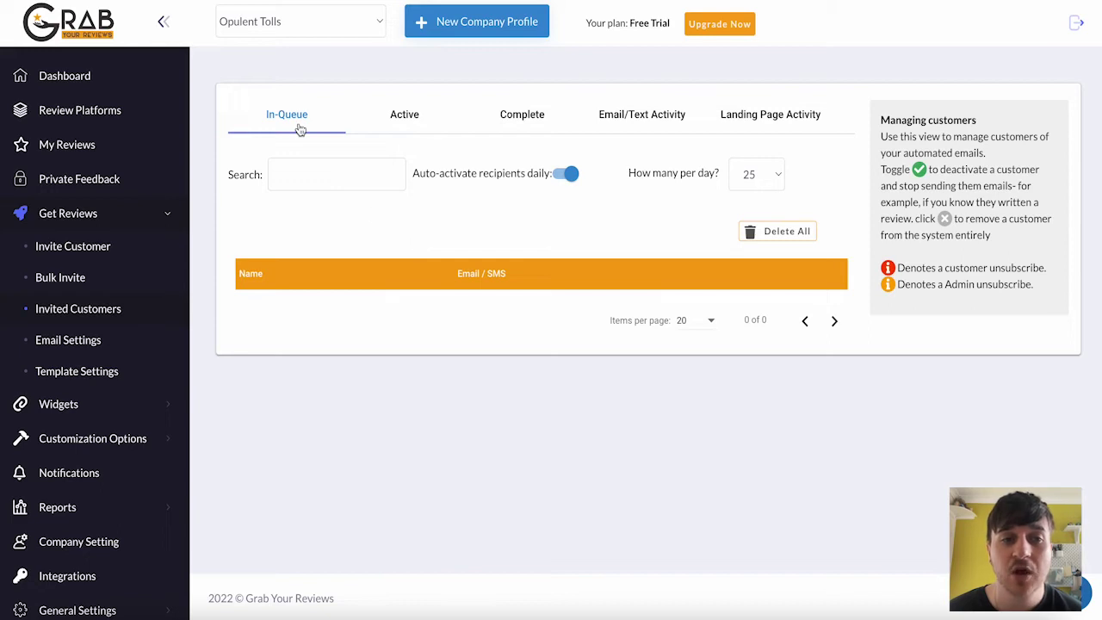
{"action": "left_click", "coordinate": [330, 179]}
{"action": "left_click", "coordinate": [568, 173]}
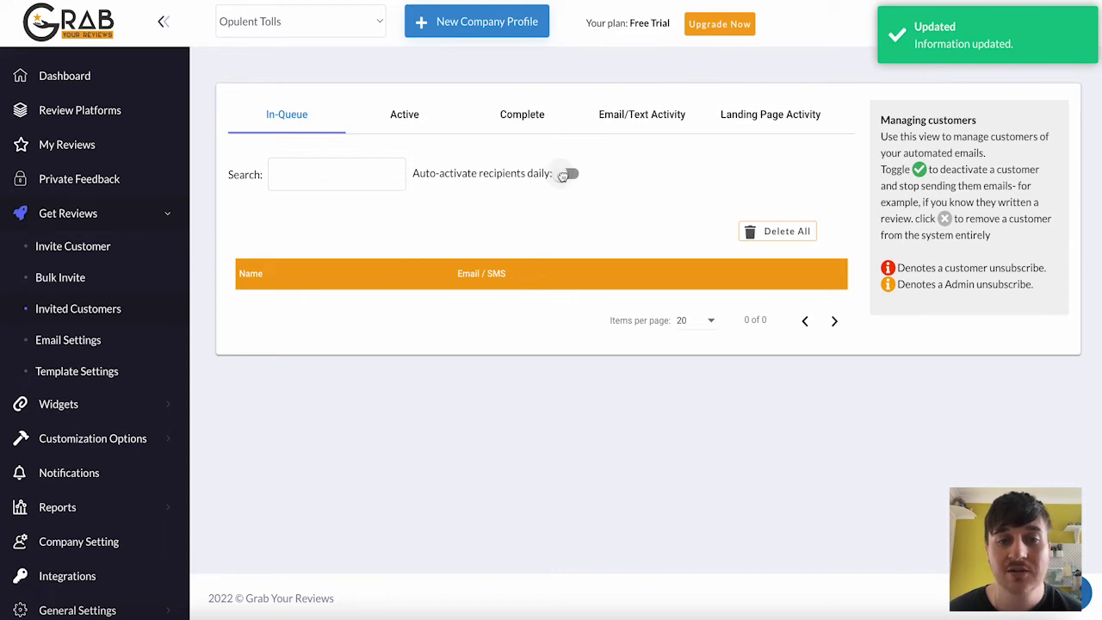
{"action": "left_click", "coordinate": [564, 174]}
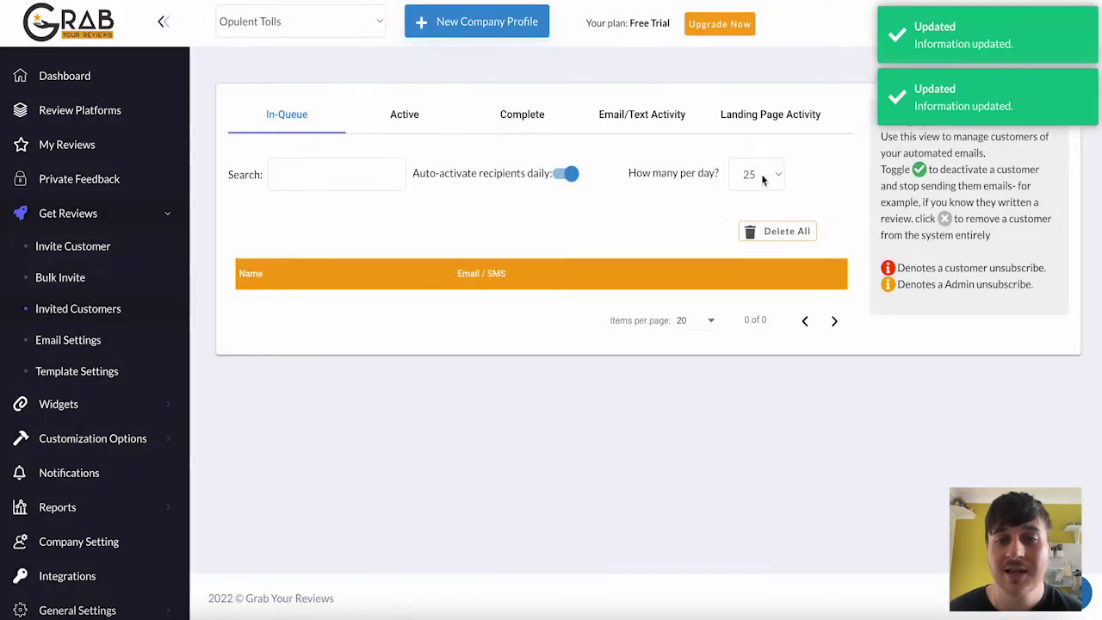
{"action": "left_click", "coordinate": [763, 176]}
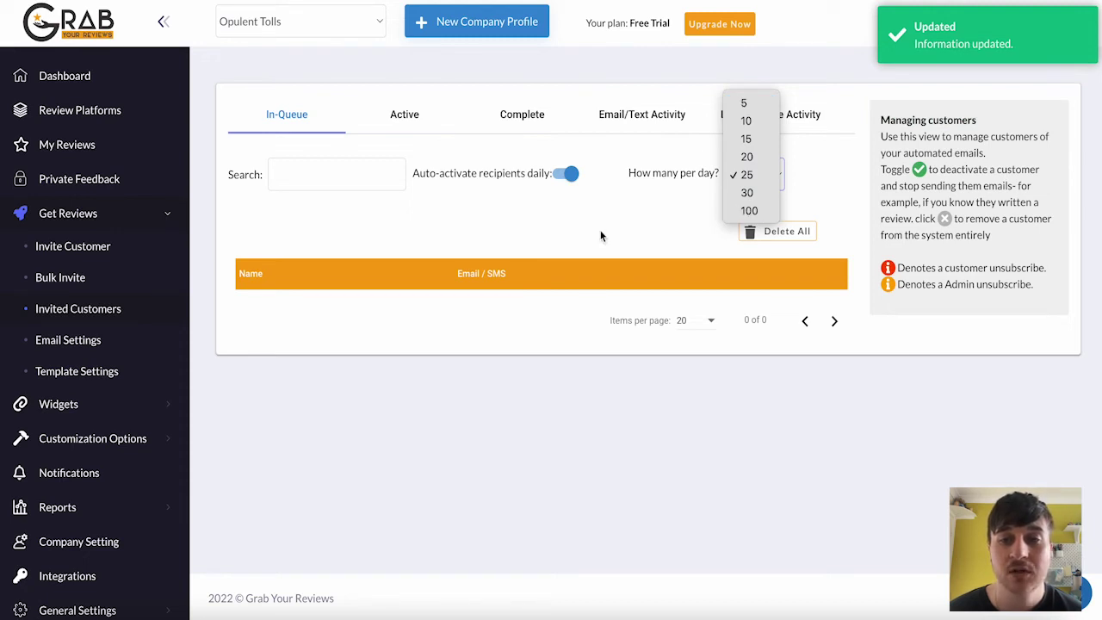
Examine the Active and Complete lists of invited customers, including their search fields
{"action": "left_click", "coordinate": [396, 112]}
{"action": "left_click", "coordinate": [350, 176]}
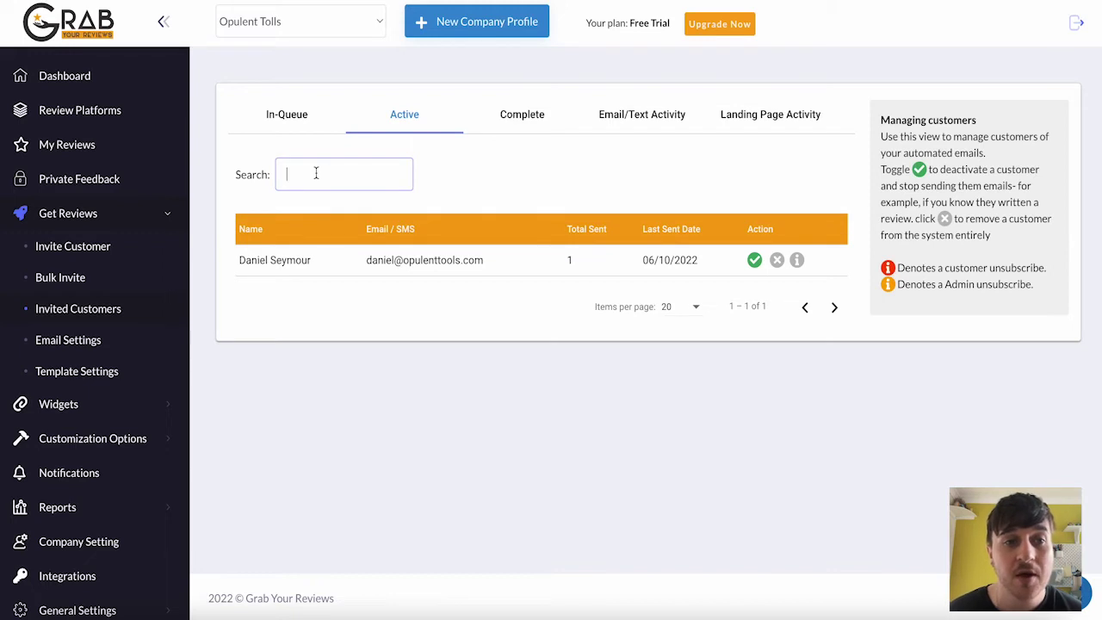
{"action": "left_click", "coordinate": [629, 208]}
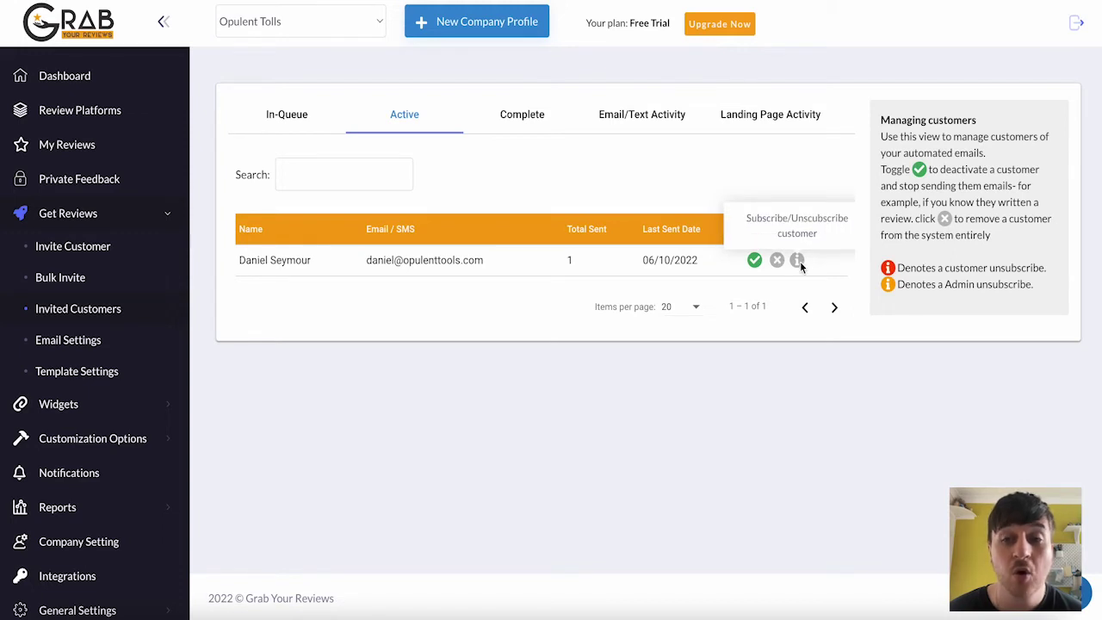
{"action": "left_click", "coordinate": [523, 122]}
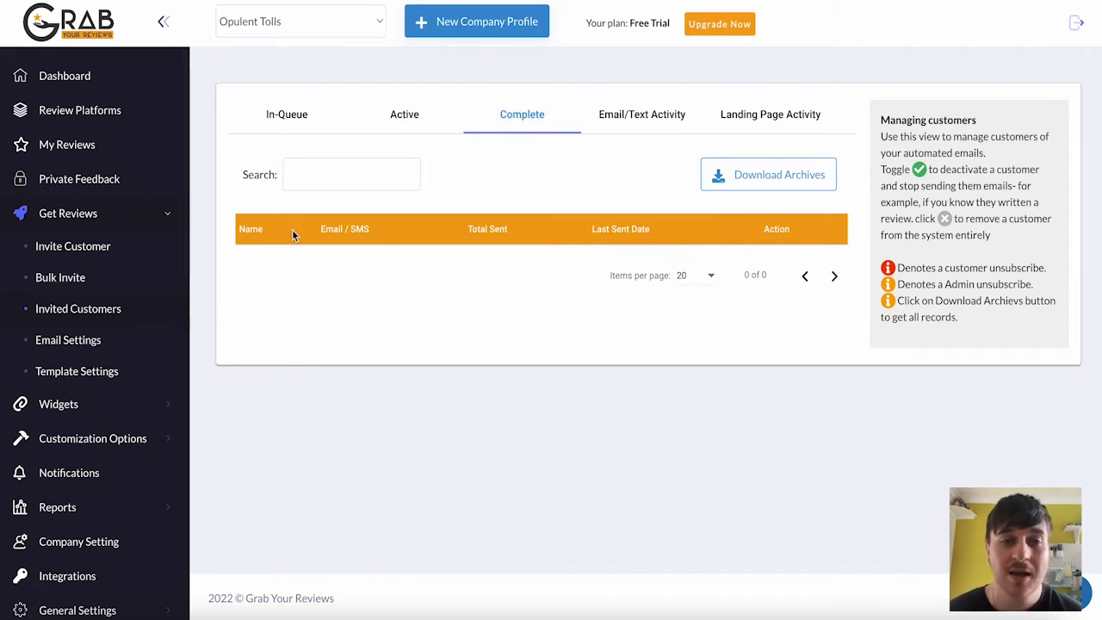
{"action": "left_click", "coordinate": [315, 175]}
{"action": "left_click", "coordinate": [514, 177]}
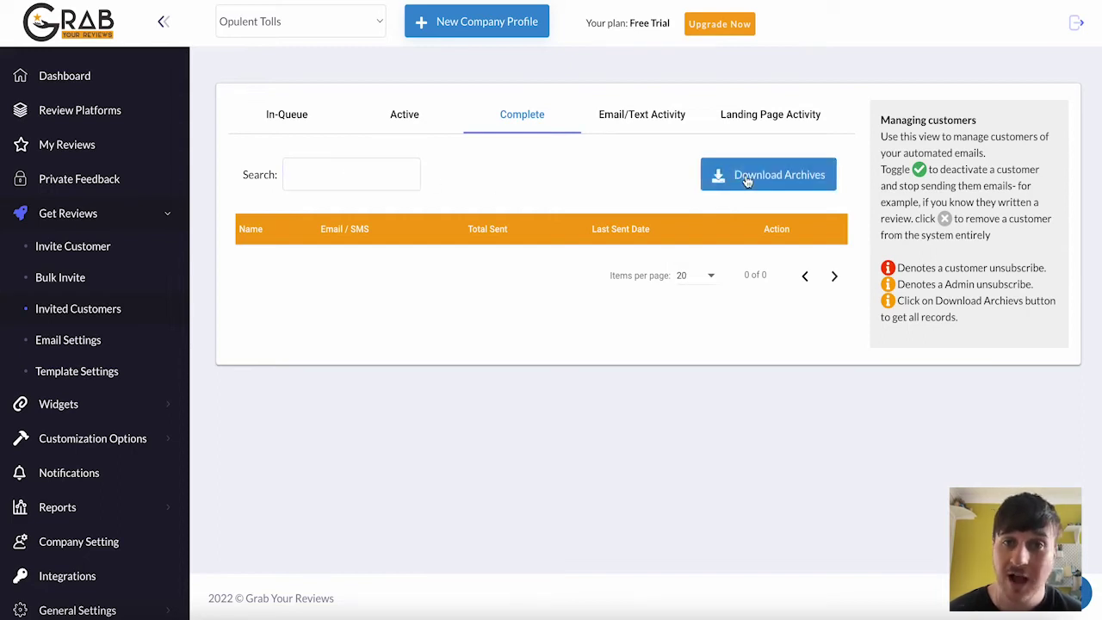
Examine the Email/Text Activity list with its options for deactivating customers, and view the Landing Page Activity list
{"action": "left_click", "coordinate": [636, 124]}
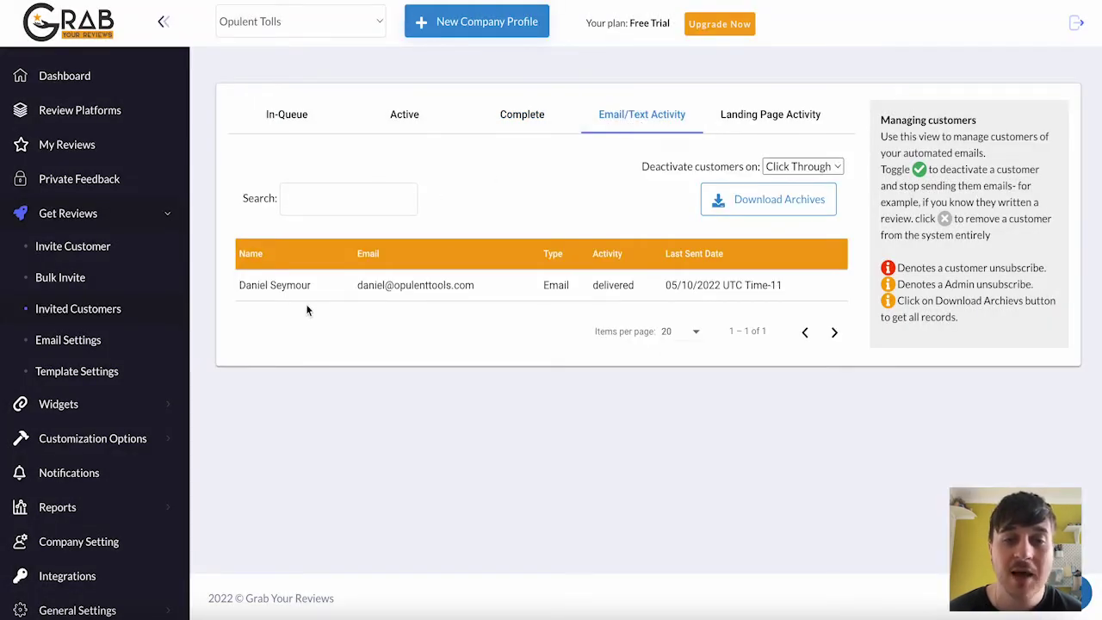
{"action": "left_click_drag", "start_coordinate": [635, 286], "coordinate": [592, 281]}
{"action": "left_click", "coordinate": [604, 281]}
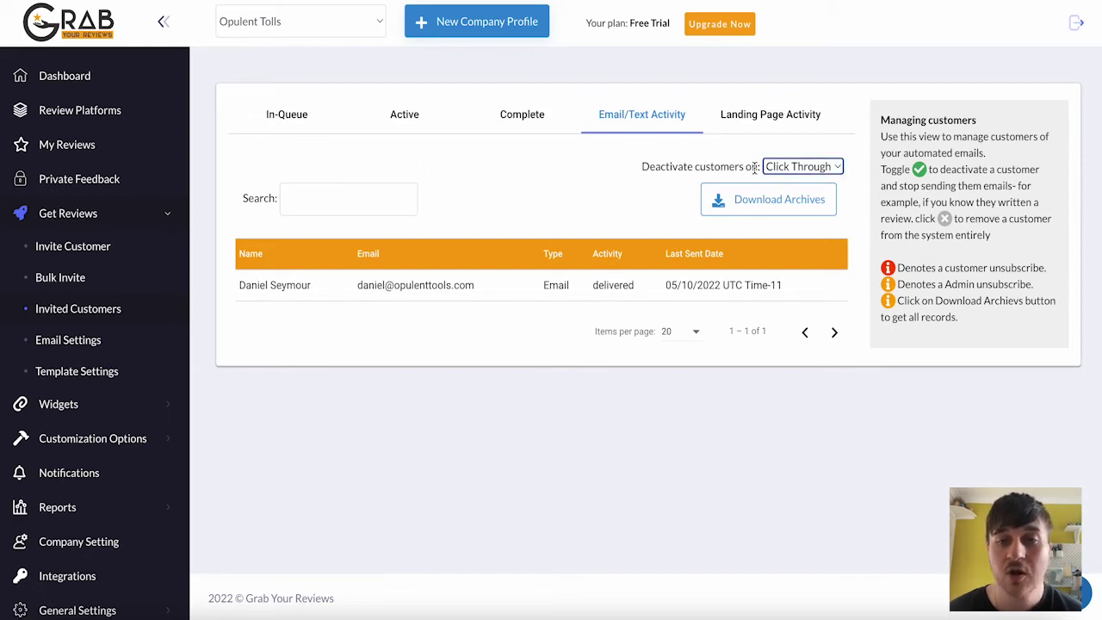
{"action": "left_click", "coordinate": [806, 167]}
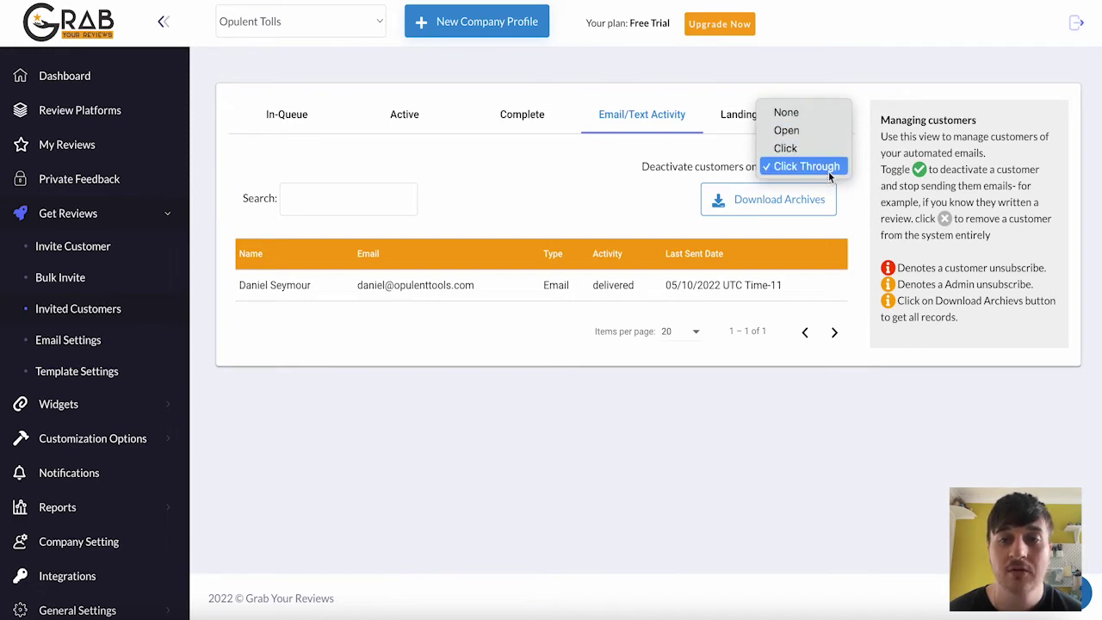
{"action": "left_click", "coordinate": [657, 209]}
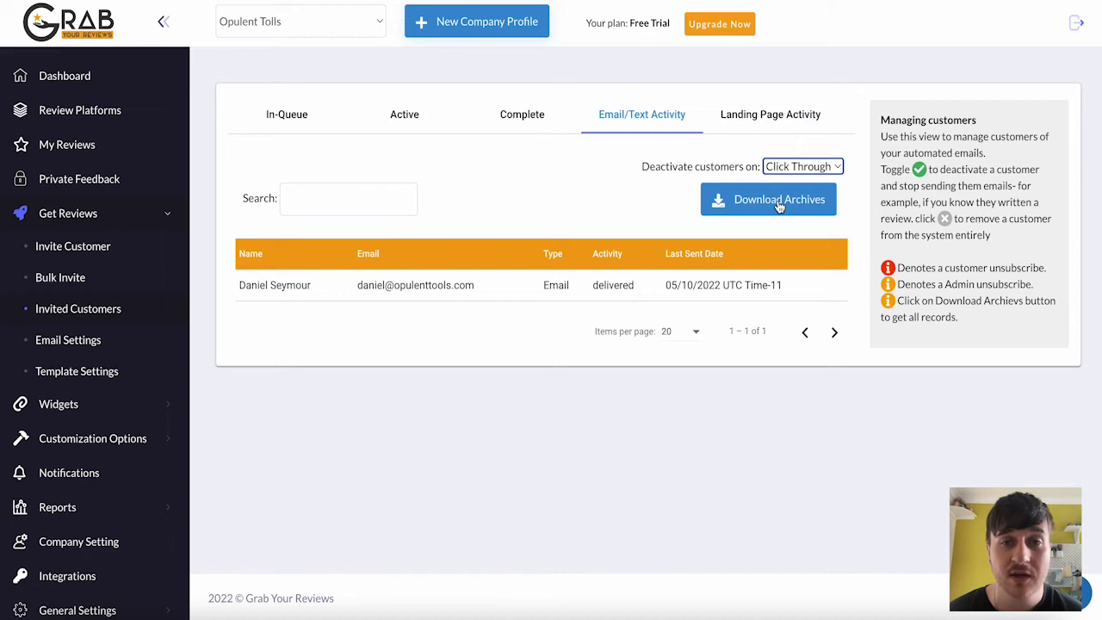
{"action": "left_click", "coordinate": [785, 126]}
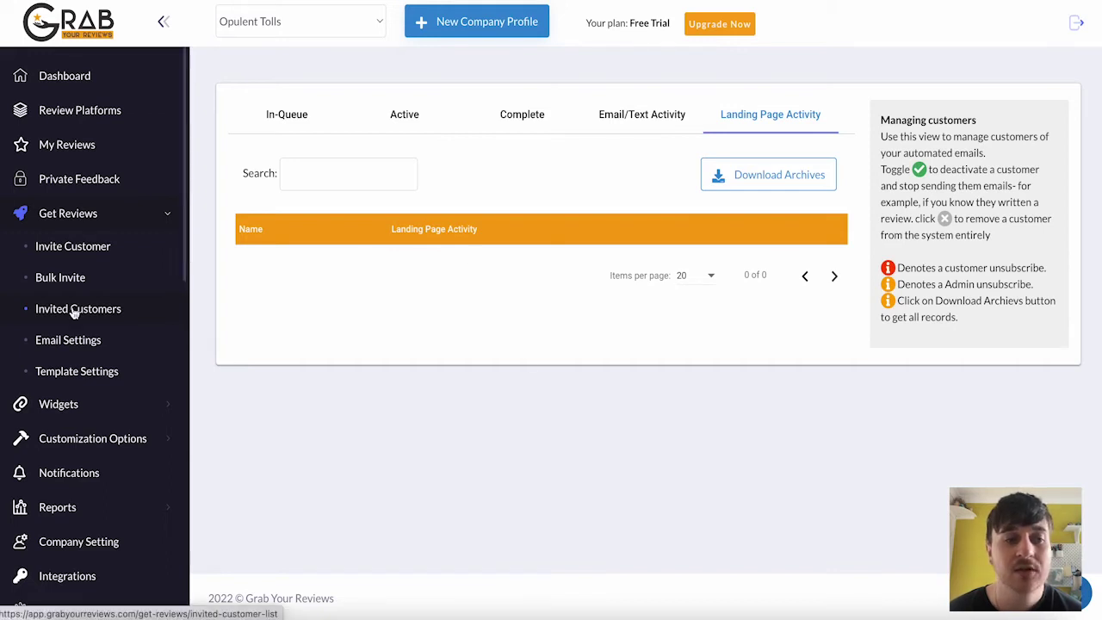
Open the Email Settings and examine the sender name and the reply-to address for invitations
{"action": "left_click", "coordinate": [82, 341]}
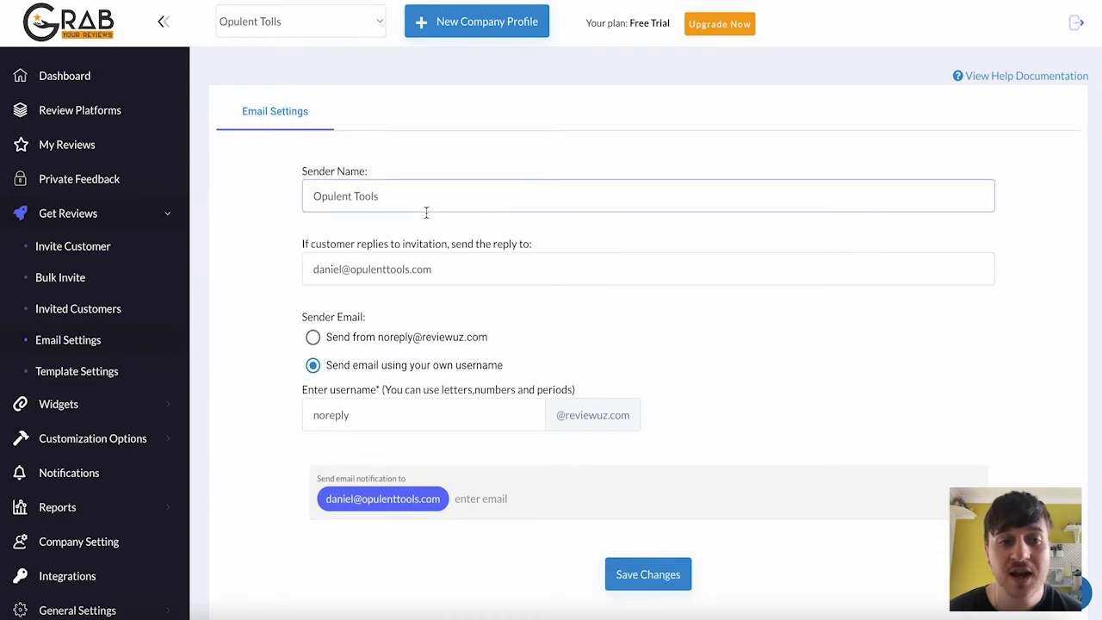
{"action": "scroll", "coordinate": [462, 246], "scroll_direction": "down", "scroll_amount": 1}
{"action": "left_click", "coordinate": [456, 215]}
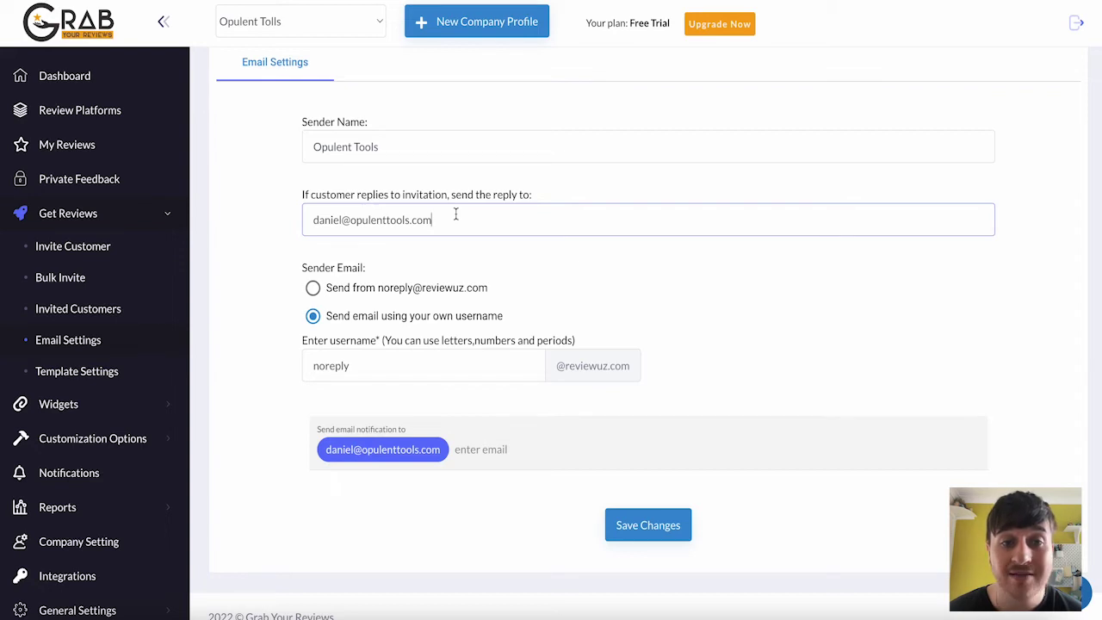
{"action": "left_click_drag", "start_coordinate": [475, 216], "coordinate": [271, 217]}
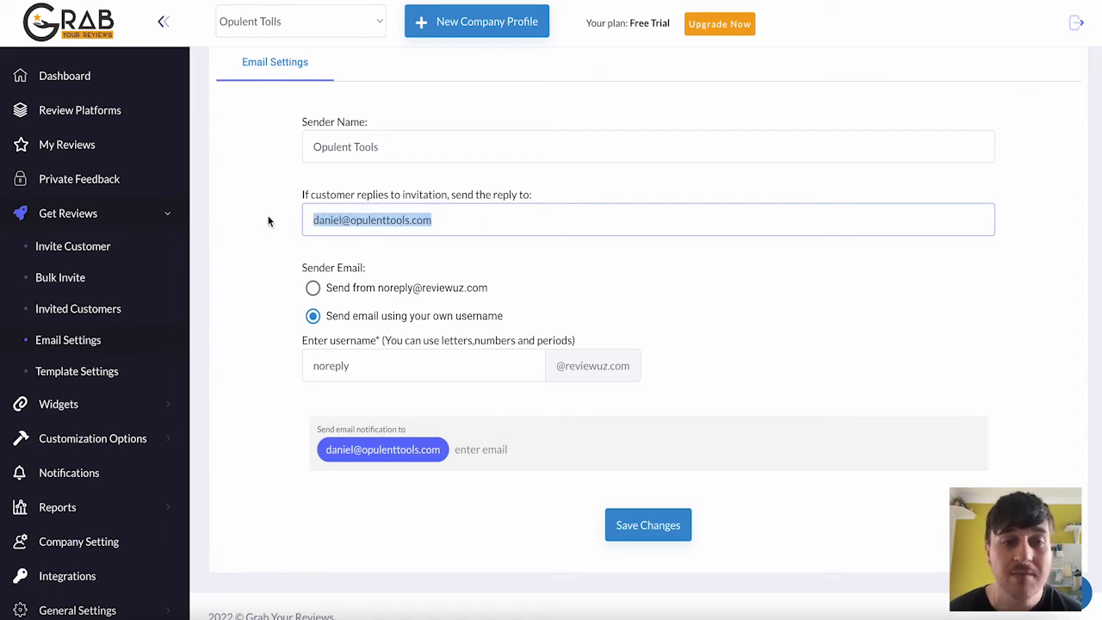
{"action": "left_click", "coordinate": [493, 219]}
{"action": "scroll", "coordinate": [334, 280], "scroll_direction": "down", "scroll_amount": 1}
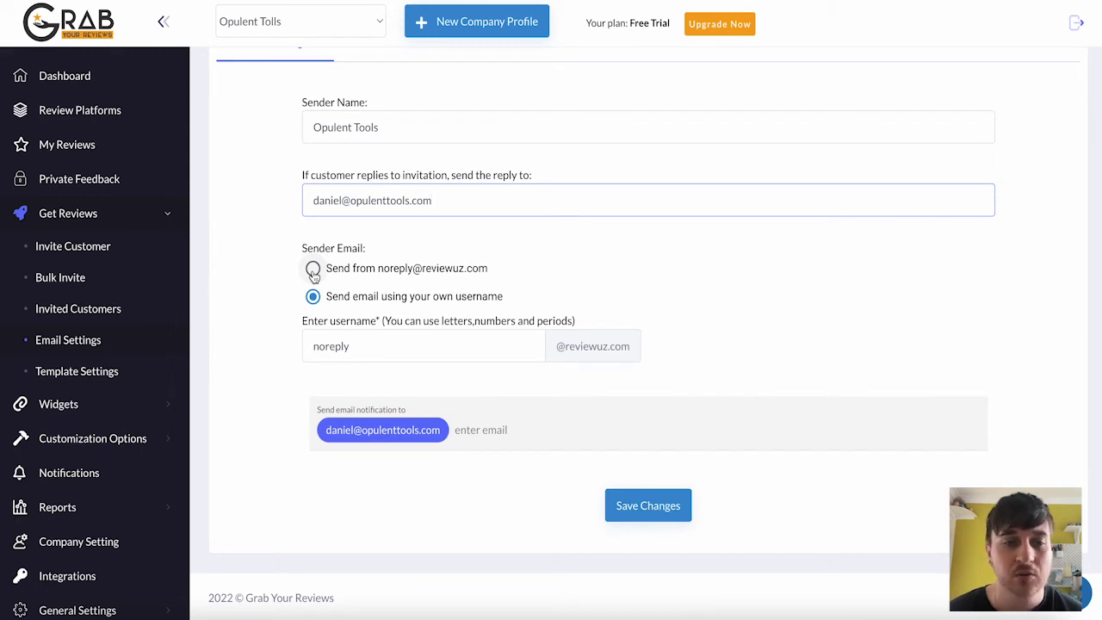
Switch the sender email to the default no-reply address and back to using your own username
{"action": "left_click", "coordinate": [313, 270]}
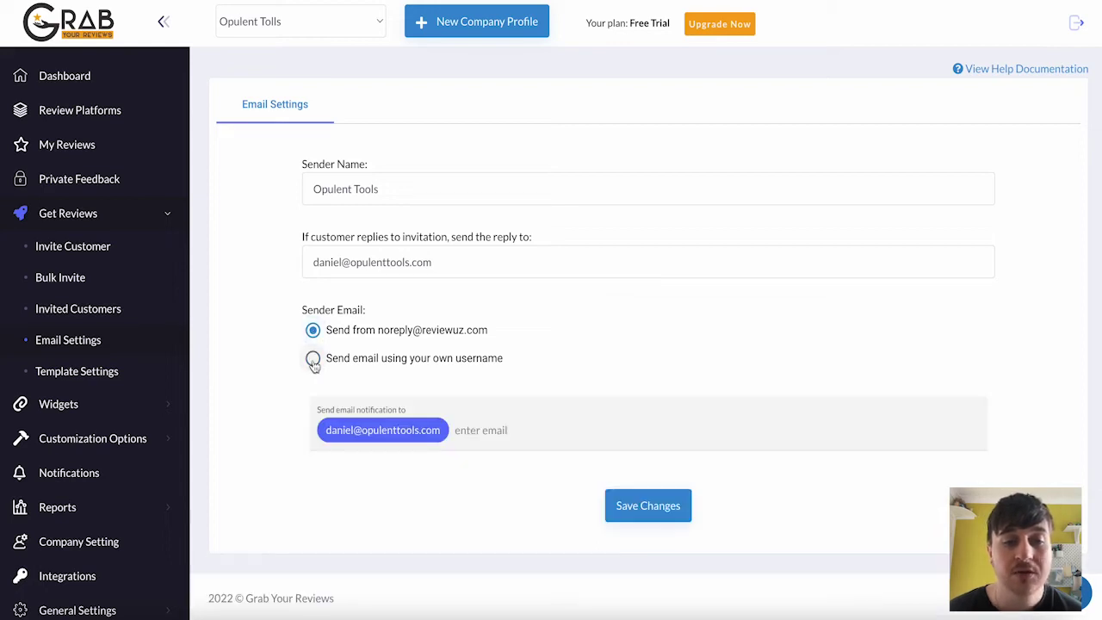
{"action": "left_click", "coordinate": [313, 358]}
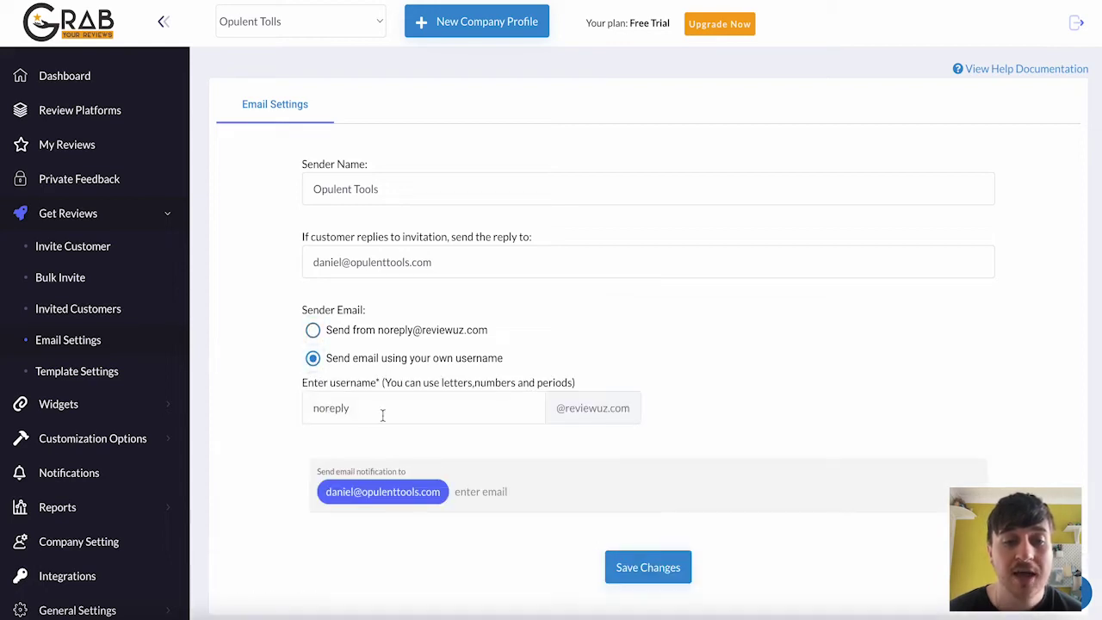
{"action": "left_click", "coordinate": [346, 413]}
{"action": "scroll", "coordinate": [346, 412], "scroll_direction": "down", "scroll_amount": 1}
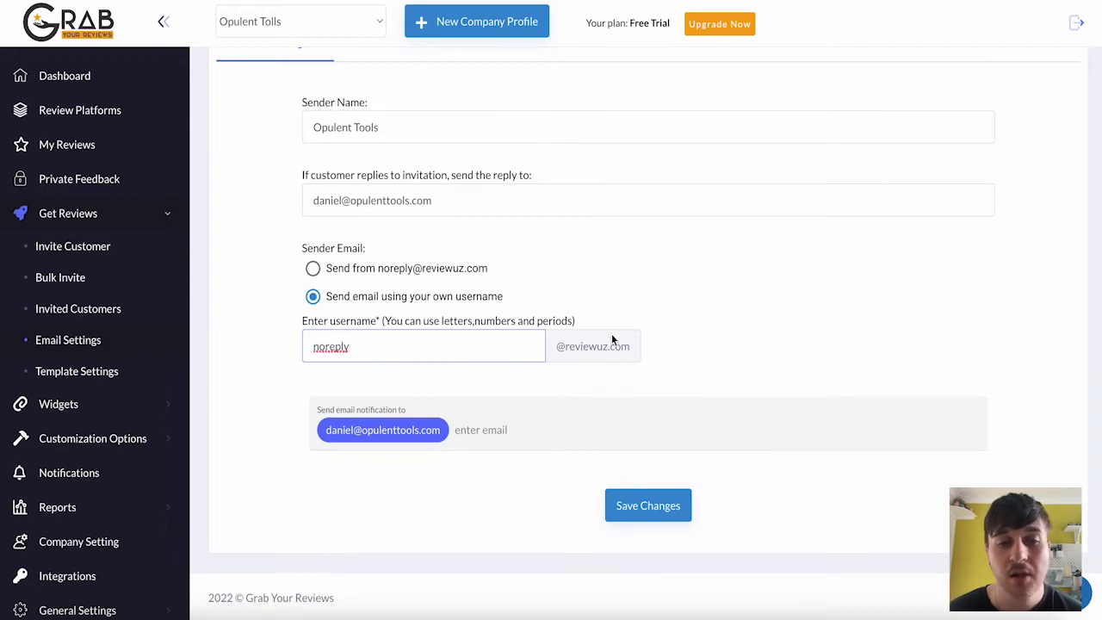
Change the sender email username to "test" and save the email settings
{"action": "left_click", "coordinate": [381, 342]}
{"action": "key", "text": "BackSpace"}
{"action": "key", "text": "BackSpace"}
{"action": "key", "text": "BackSpace"}
{"action": "key", "text": "BackSpace"}
{"action": "key", "text": "BackSpace"}
{"action": "key", "text": "BackSpace"}
{"action": "key", "text": "BackSpace"}
{"action": "type", "text": "test"}
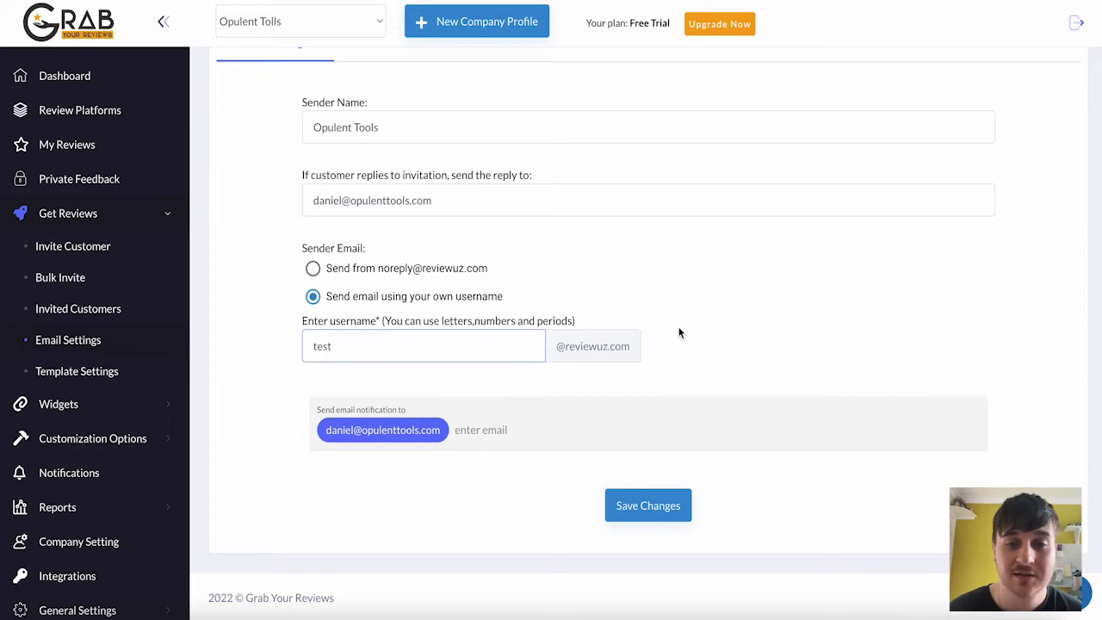
{"action": "left_click_drag", "start_coordinate": [557, 347], "coordinate": [634, 354]}
{"action": "left_click", "coordinate": [635, 348]}
{"action": "left_click", "coordinate": [648, 506]}
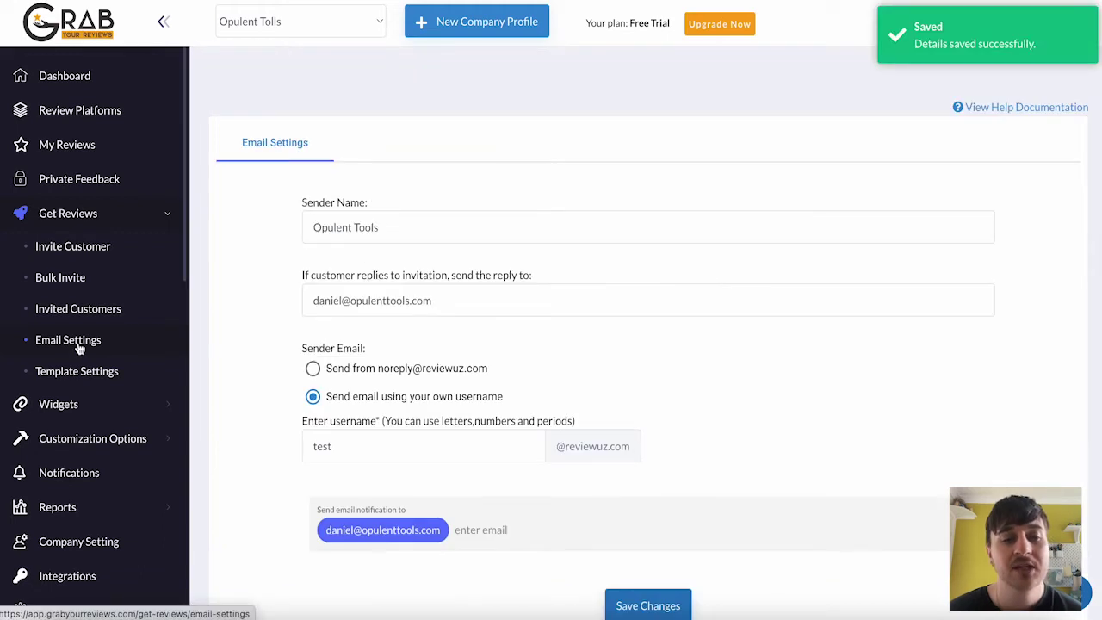
Open the Template Settings and examine the email name of the first review request template
{"action": "left_click", "coordinate": [90, 371]}
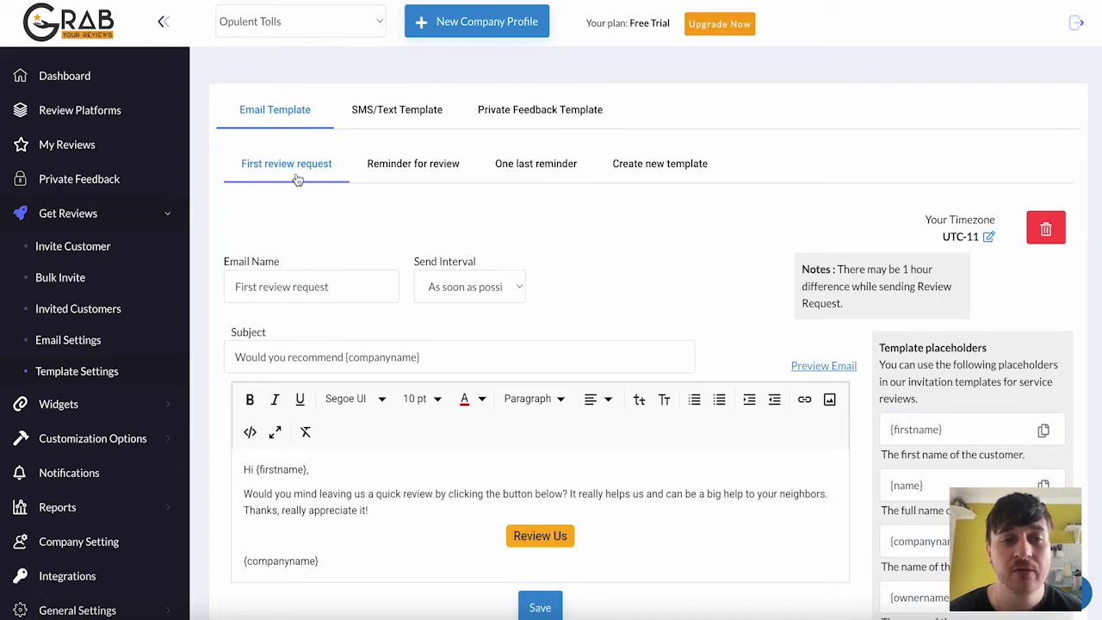
{"action": "scroll", "coordinate": [401, 221], "scroll_direction": "down", "scroll_amount": 2}
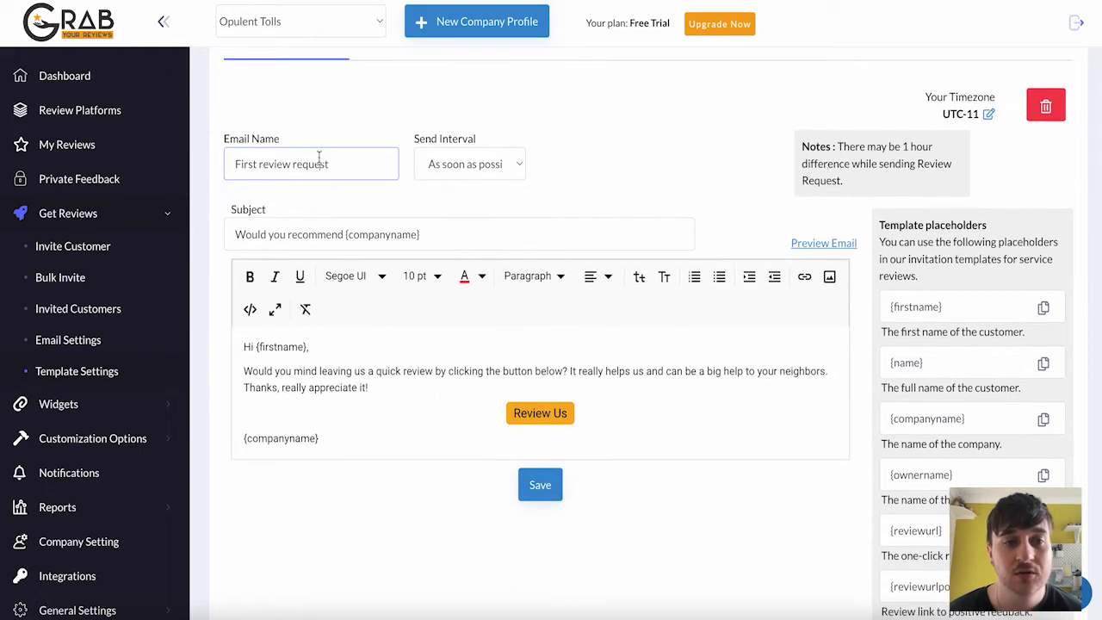
{"action": "left_click", "coordinate": [349, 163]}
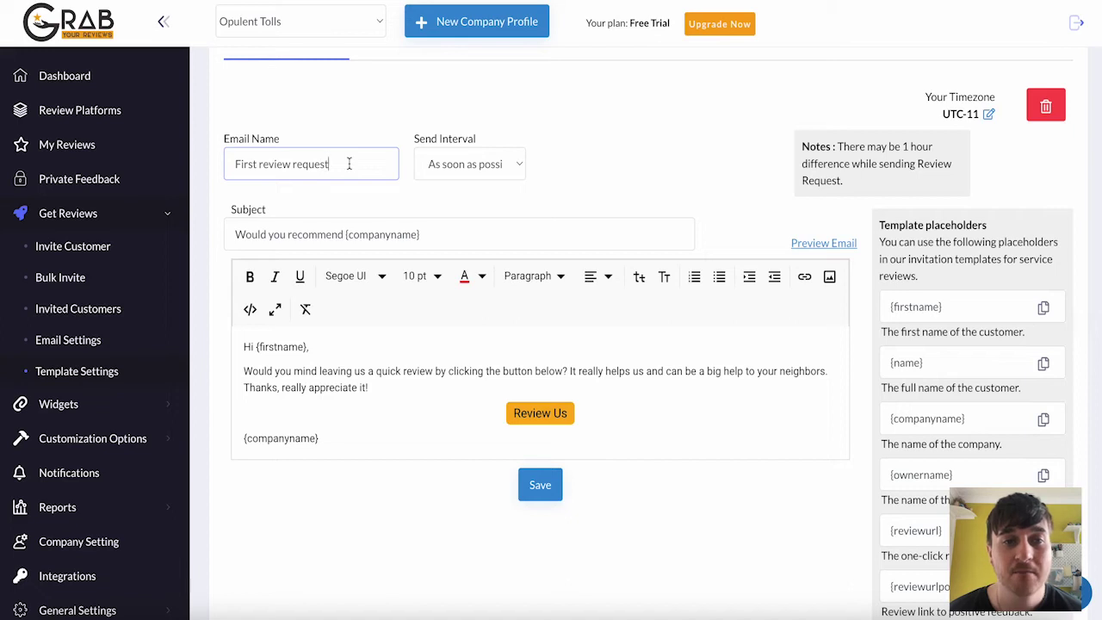
{"action": "triple_click", "coordinate": [345, 177]}
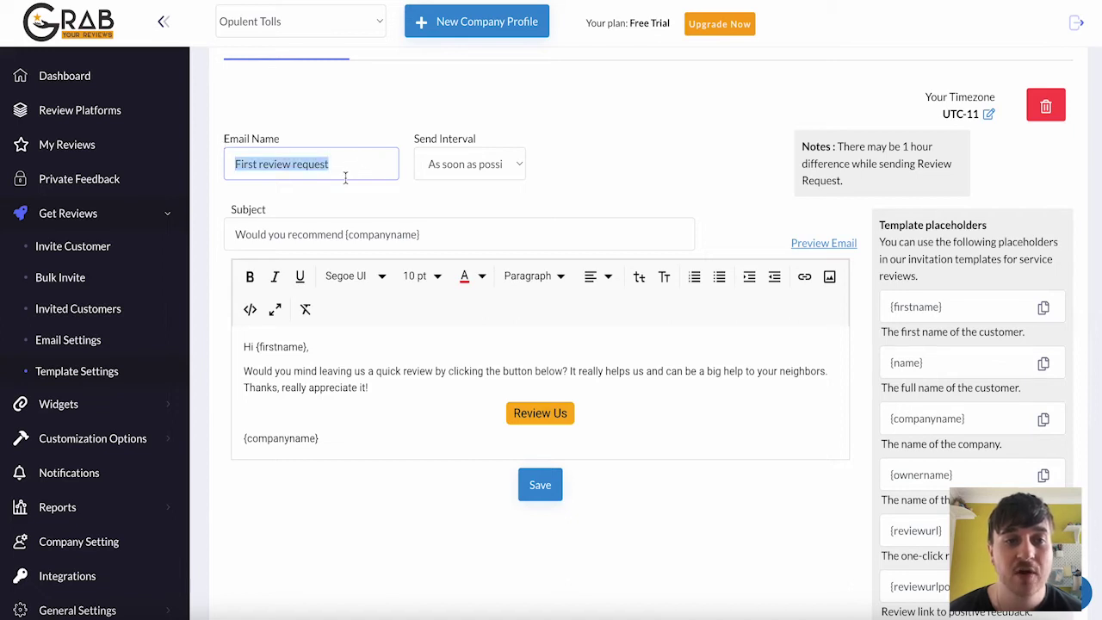
Check the Custom send interval and its time options for the first review request, and set the send interval to 8 Days
{"action": "left_click", "coordinate": [502, 171]}
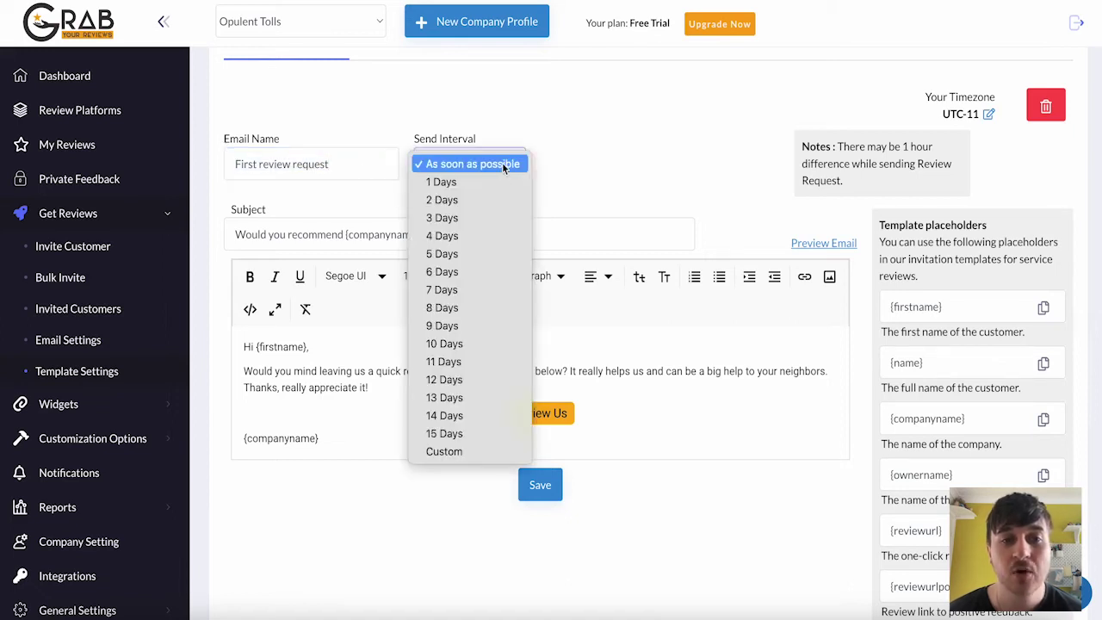
{"action": "left_click", "coordinate": [467, 452]}
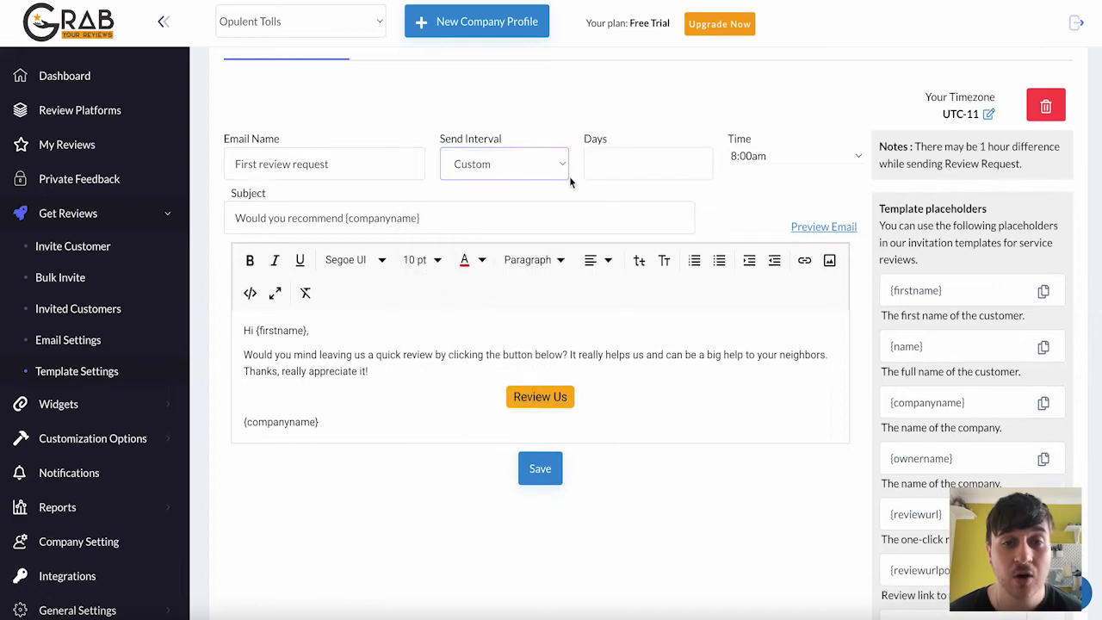
{"action": "left_click", "coordinate": [790, 159]}
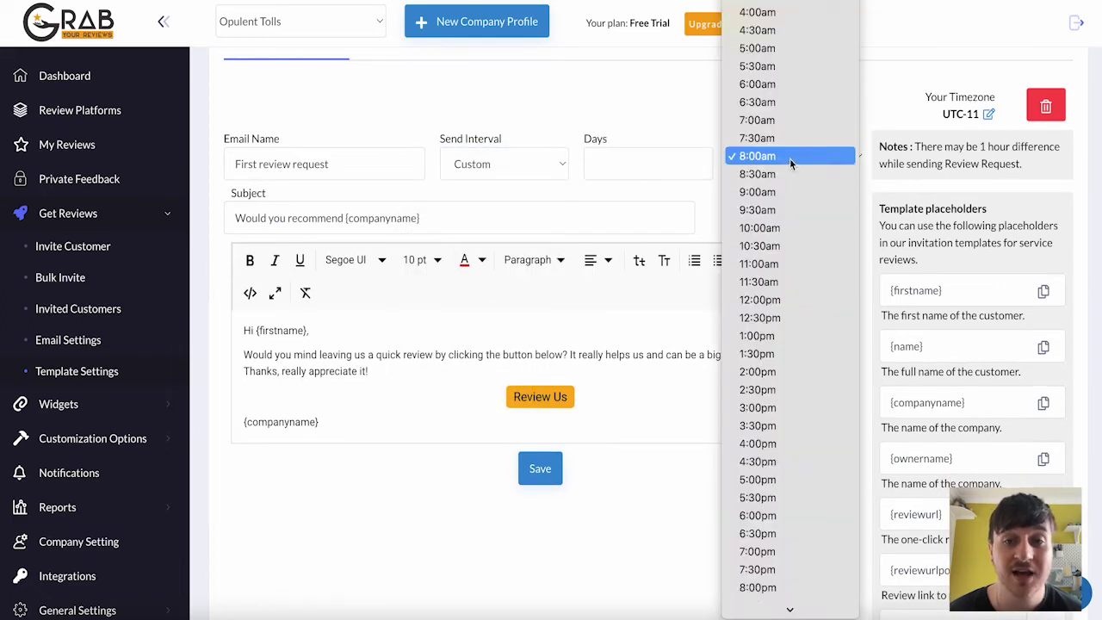
{"action": "left_click", "coordinate": [790, 158]}
{"action": "left_click", "coordinate": [523, 172]}
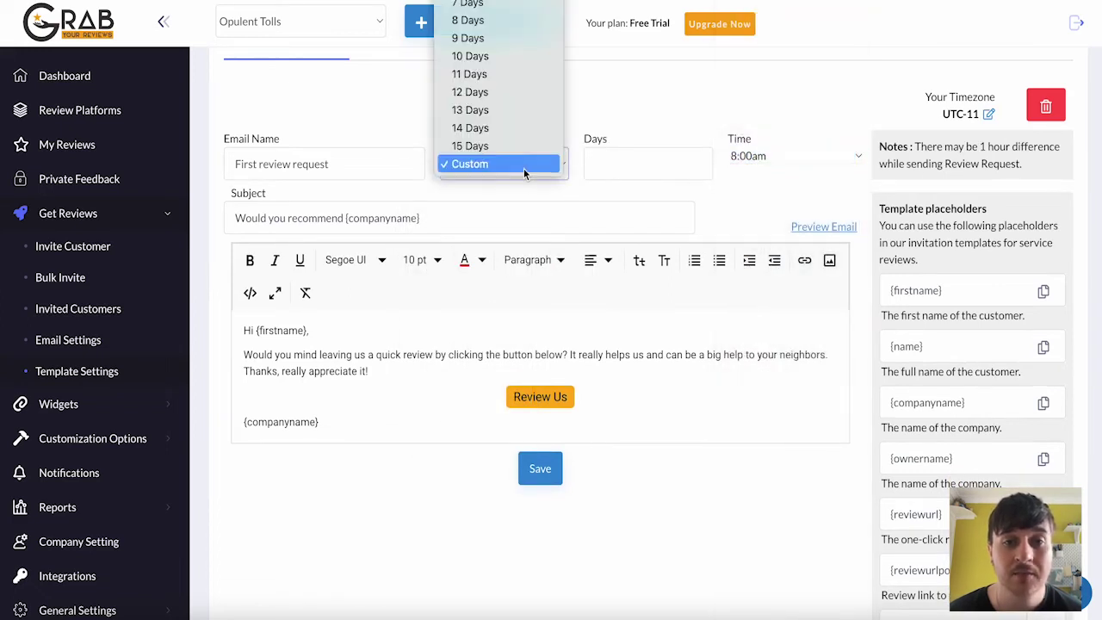
{"action": "left_click", "coordinate": [511, 19]}
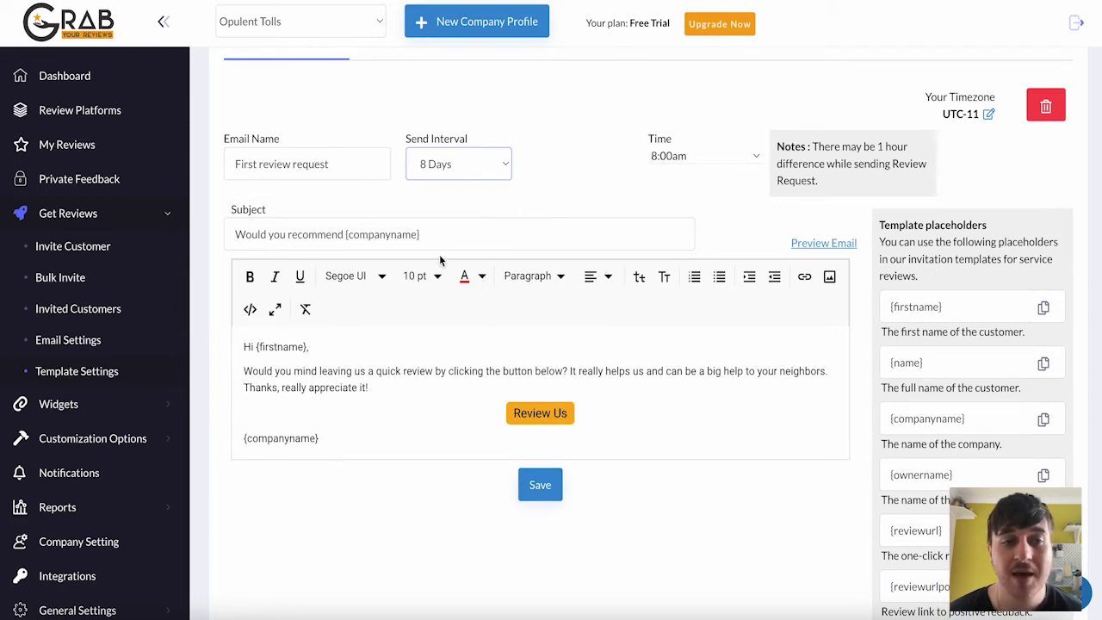
Examine the company name and first name placeholders in the subject and body of the first review request email
{"action": "left_click_drag", "start_coordinate": [441, 237], "coordinate": [347, 234]}
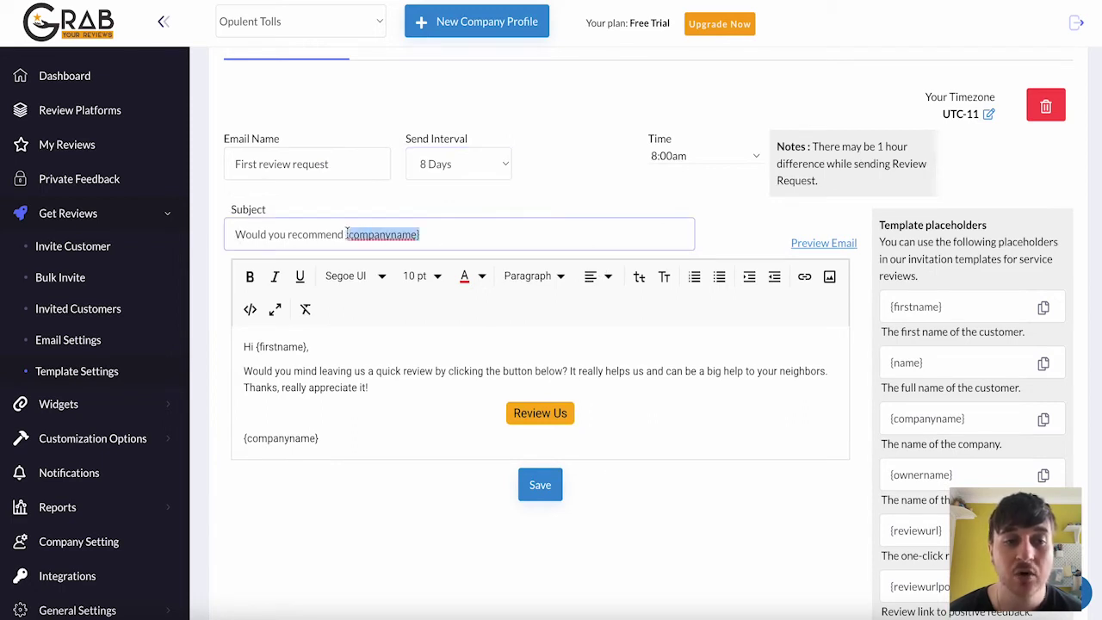
{"action": "left_click", "coordinate": [444, 239]}
{"action": "left_click_drag", "start_coordinate": [320, 348], "coordinate": [258, 347]}
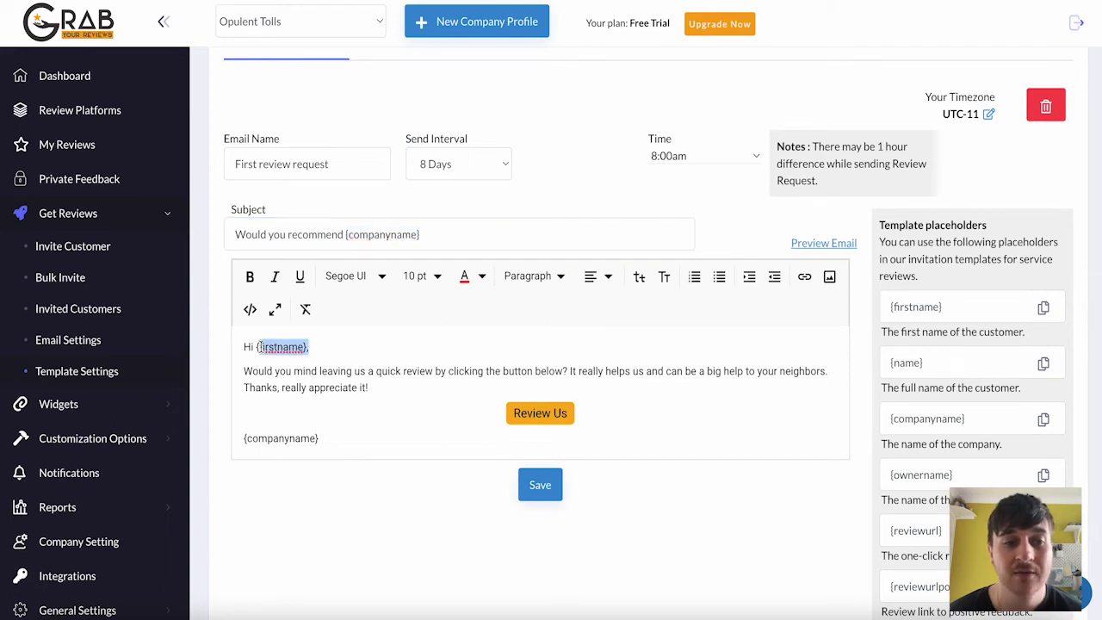
{"action": "left_click", "coordinate": [399, 392]}
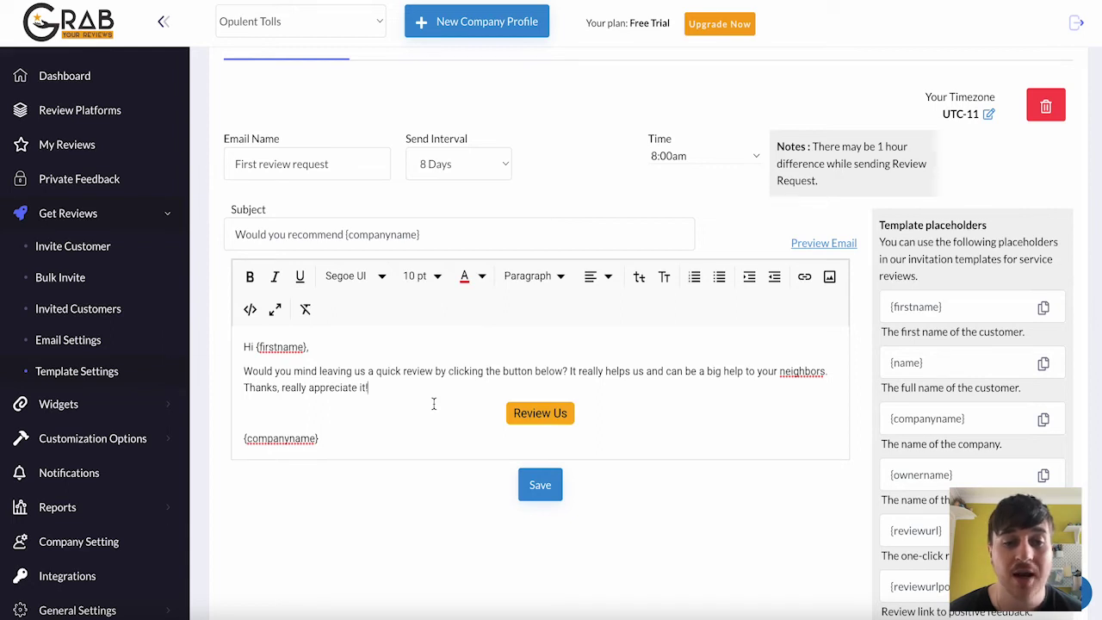
{"action": "scroll", "coordinate": [434, 404], "scroll_direction": "down", "scroll_amount": 1}
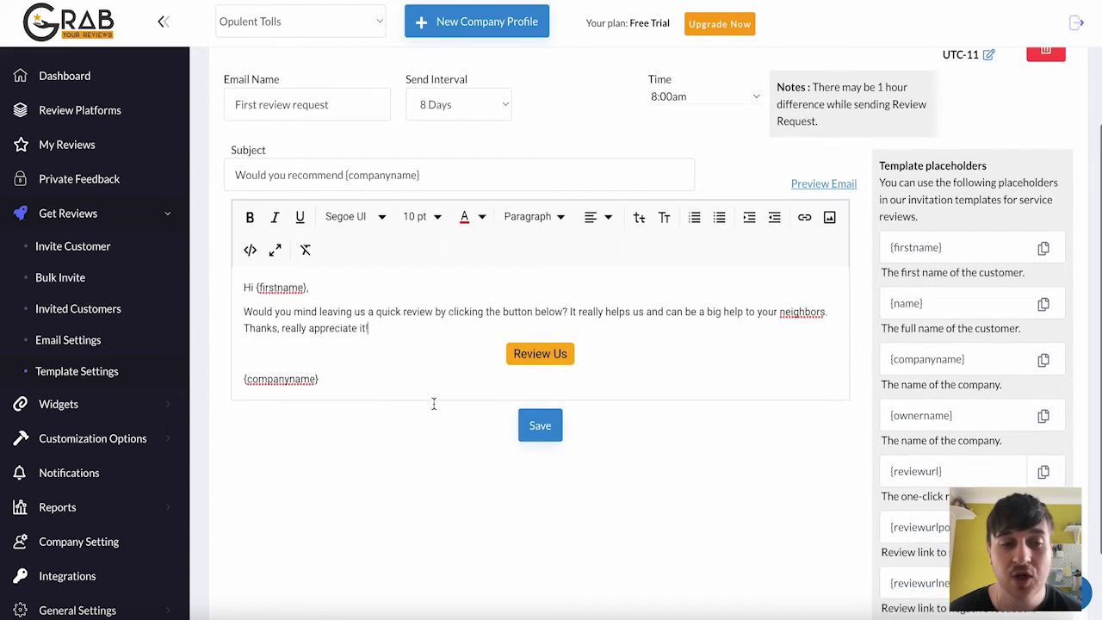
{"action": "left_click_drag", "start_coordinate": [322, 379], "coordinate": [229, 368]}
{"action": "left_click", "coordinate": [394, 336]}
{"action": "scroll", "coordinate": [388, 353], "scroll_direction": "up", "scroll_amount": 1}
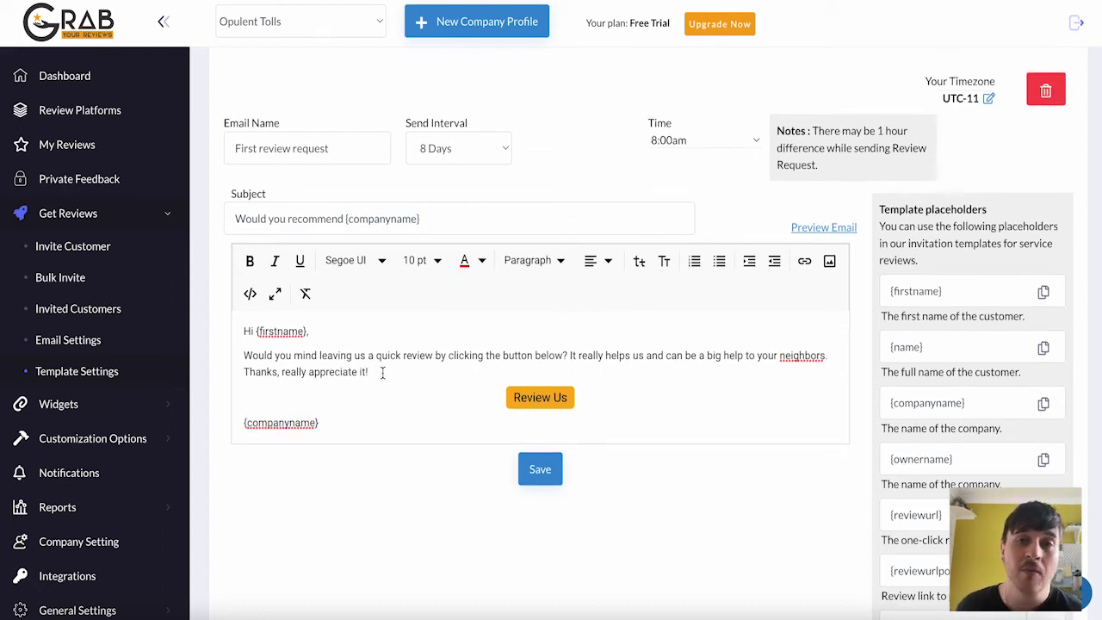
{"action": "scroll", "coordinate": [382, 372], "scroll_direction": "up", "scroll_amount": 1}
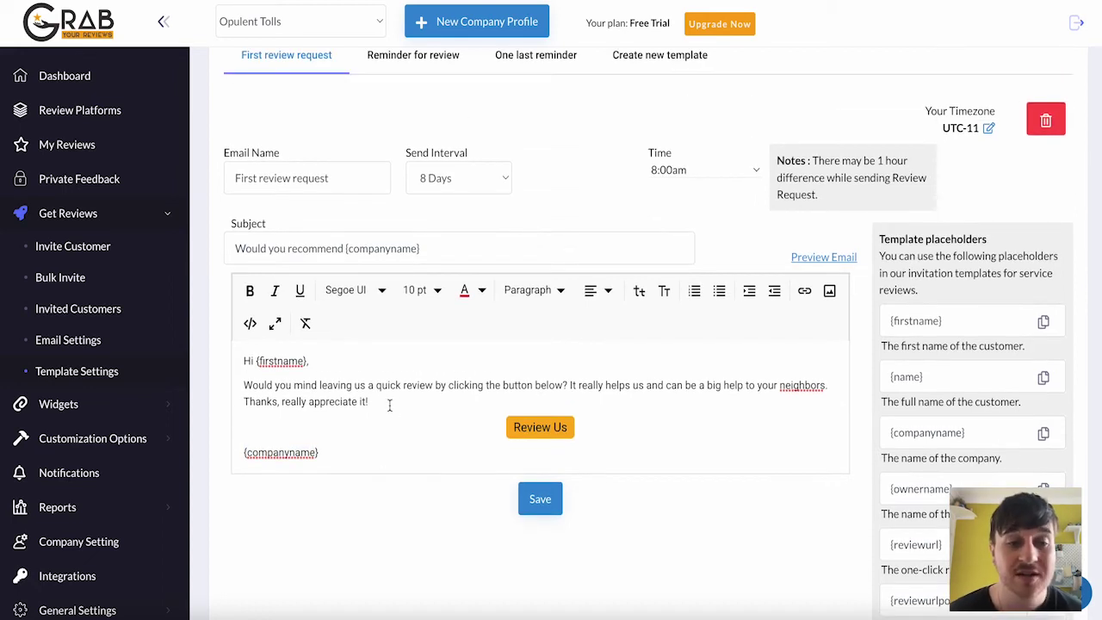
Open the Reminder for review email template and set its send interval to 5 Days
{"action": "scroll", "coordinate": [389, 405], "scroll_direction": "up", "scroll_amount": 3}
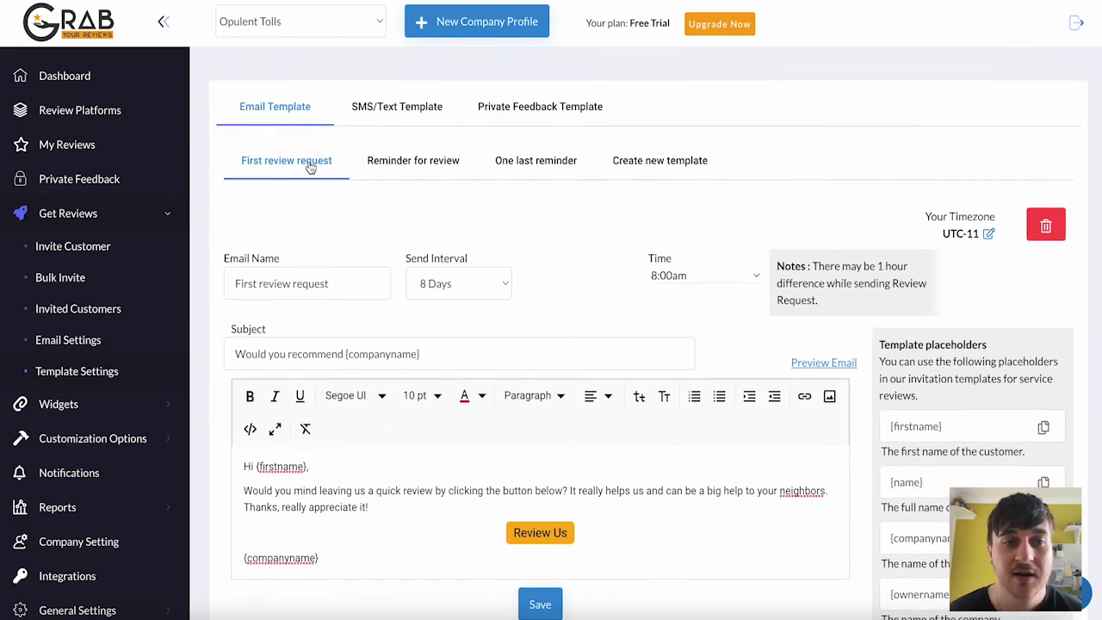
{"action": "left_click", "coordinate": [422, 167]}
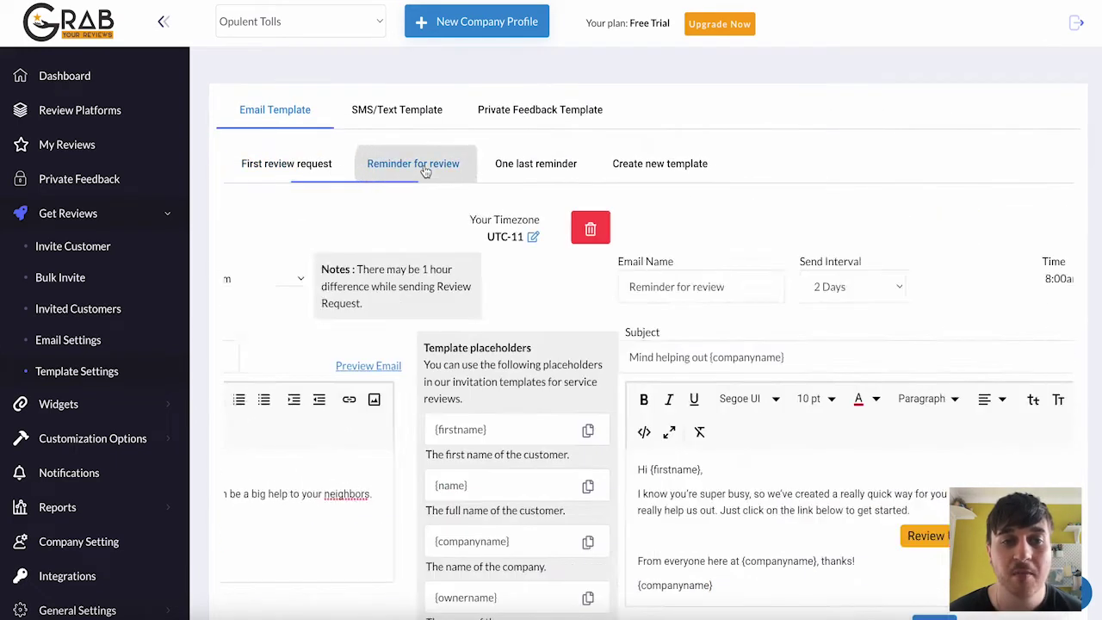
{"action": "scroll", "coordinate": [433, 205], "scroll_direction": "down", "scroll_amount": 1}
{"action": "scroll", "coordinate": [433, 205], "scroll_direction": "down", "scroll_amount": 1}
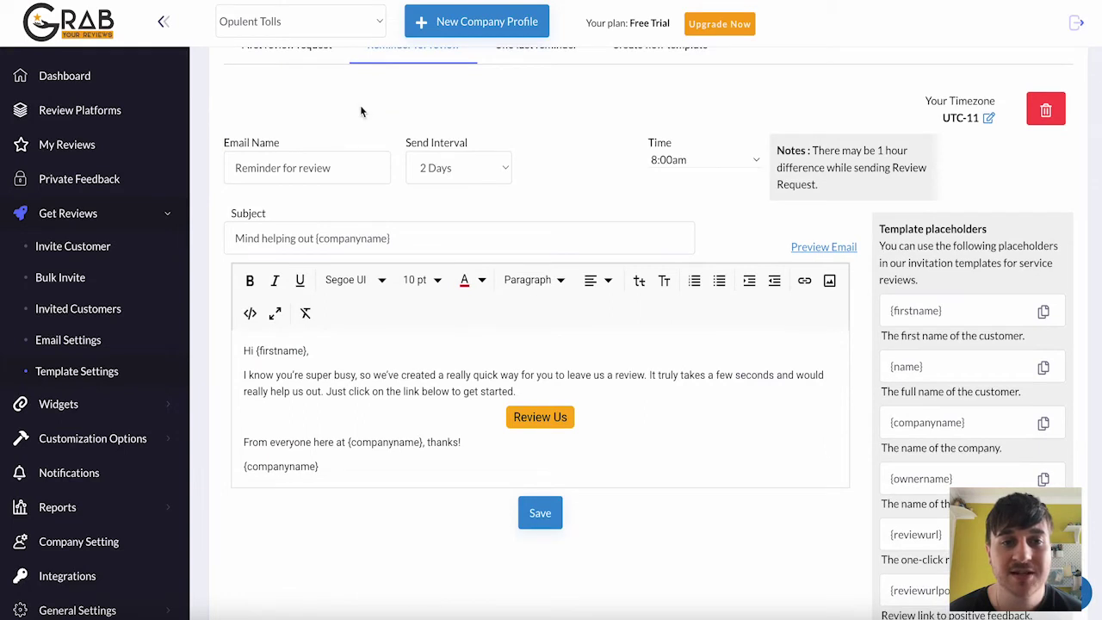
{"action": "scroll", "coordinate": [360, 105], "scroll_direction": "up", "scroll_amount": 1}
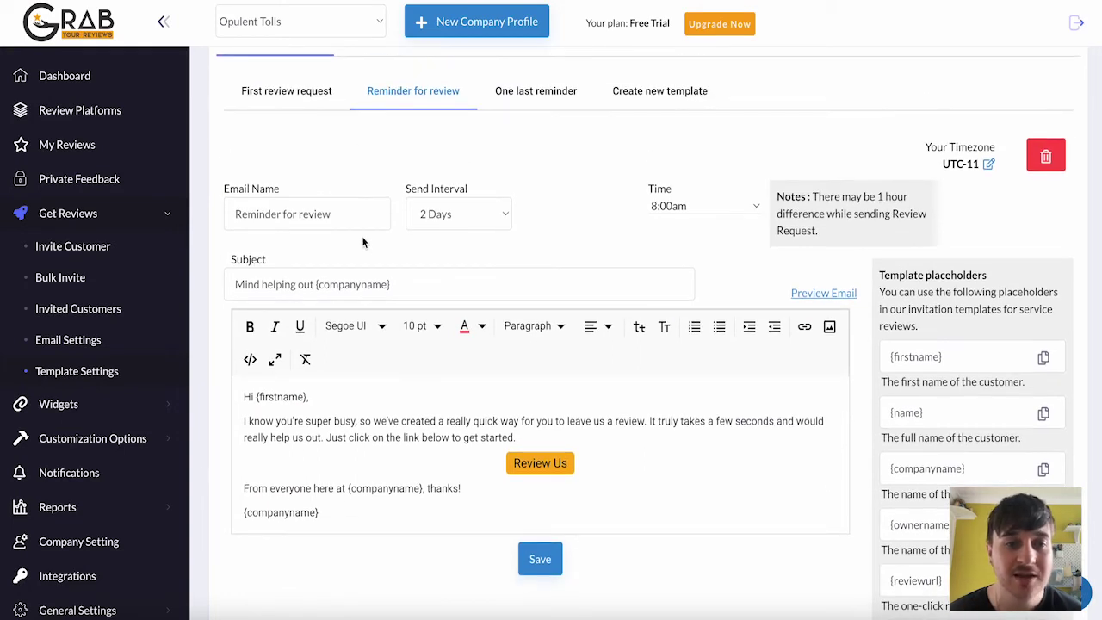
{"action": "left_click", "coordinate": [491, 219]}
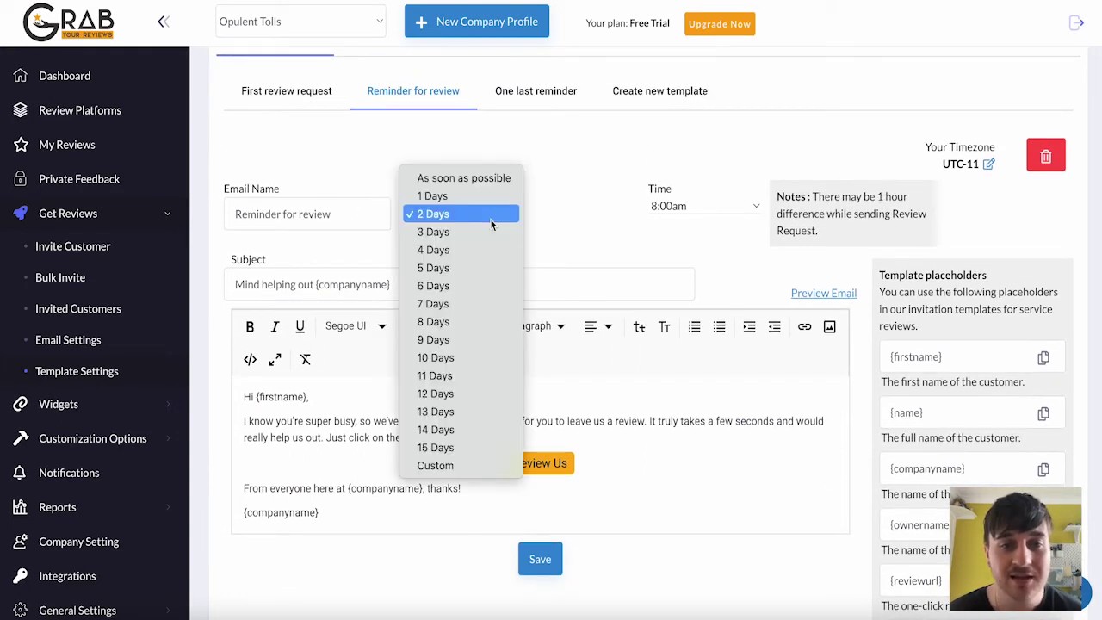
{"action": "left_click", "coordinate": [478, 269]}
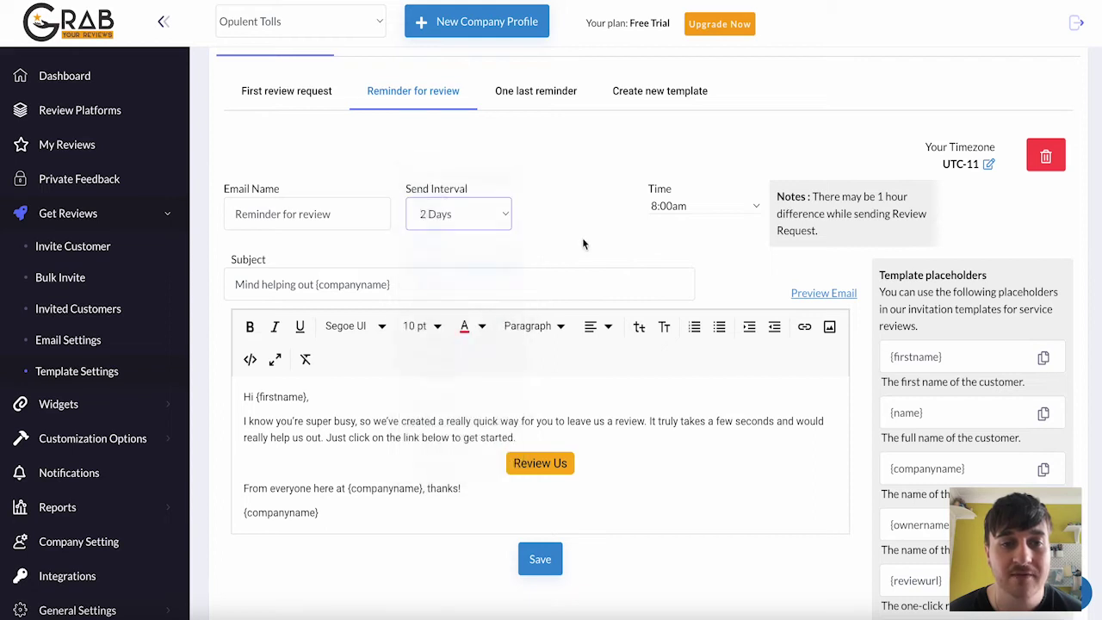
Examine the reminder template's email name and the company name placeholder in its subject
{"action": "left_click", "coordinate": [355, 214]}
{"action": "scroll", "coordinate": [491, 268], "scroll_direction": "down", "scroll_amount": 1}
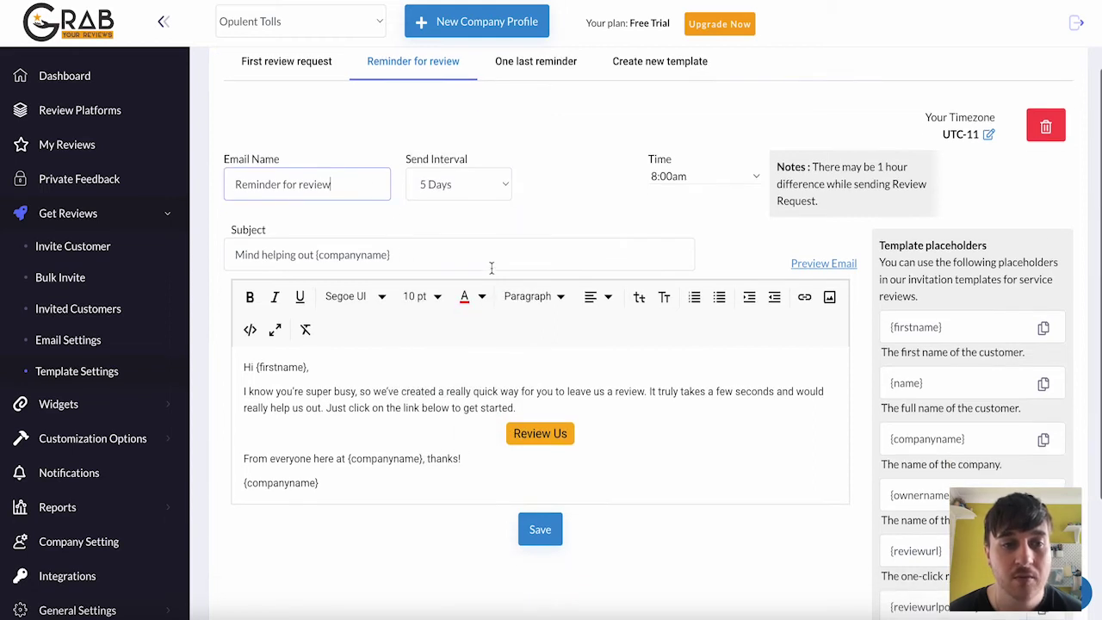
{"action": "left_click_drag", "start_coordinate": [392, 255], "coordinate": [318, 254]}
{"action": "left_click", "coordinate": [419, 255]}
Open the One last reminder email template and set its send interval to 9 Days
{"action": "scroll", "coordinate": [458, 163], "scroll_direction": "up", "scroll_amount": 4}
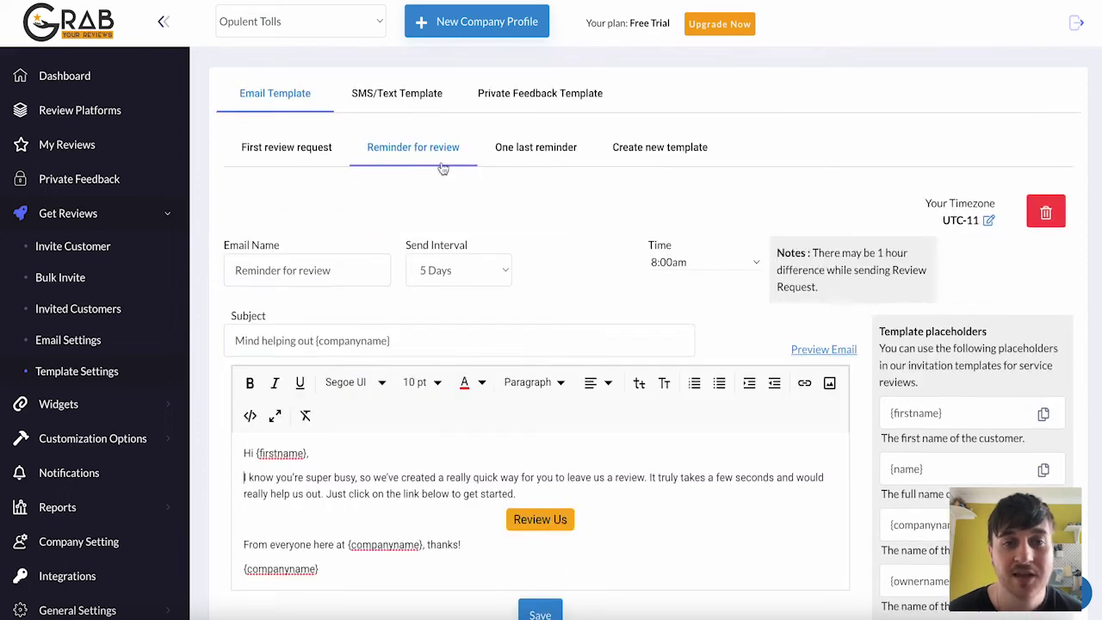
{"action": "left_click", "coordinate": [521, 148]}
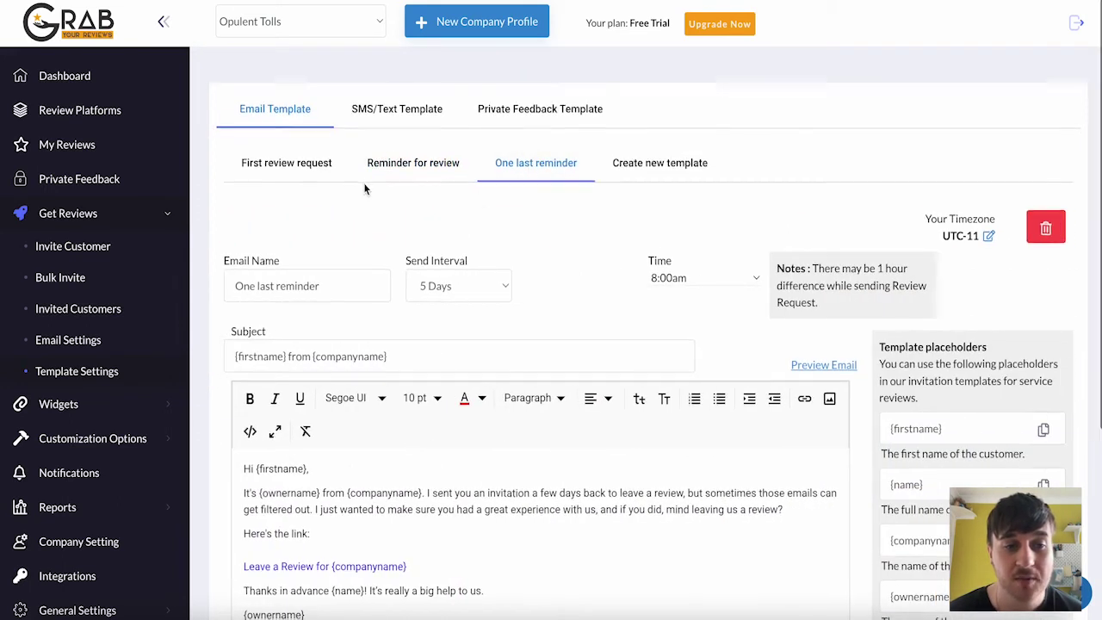
{"action": "scroll", "coordinate": [363, 183], "scroll_direction": "down", "scroll_amount": 1}
{"action": "left_click", "coordinate": [459, 191]}
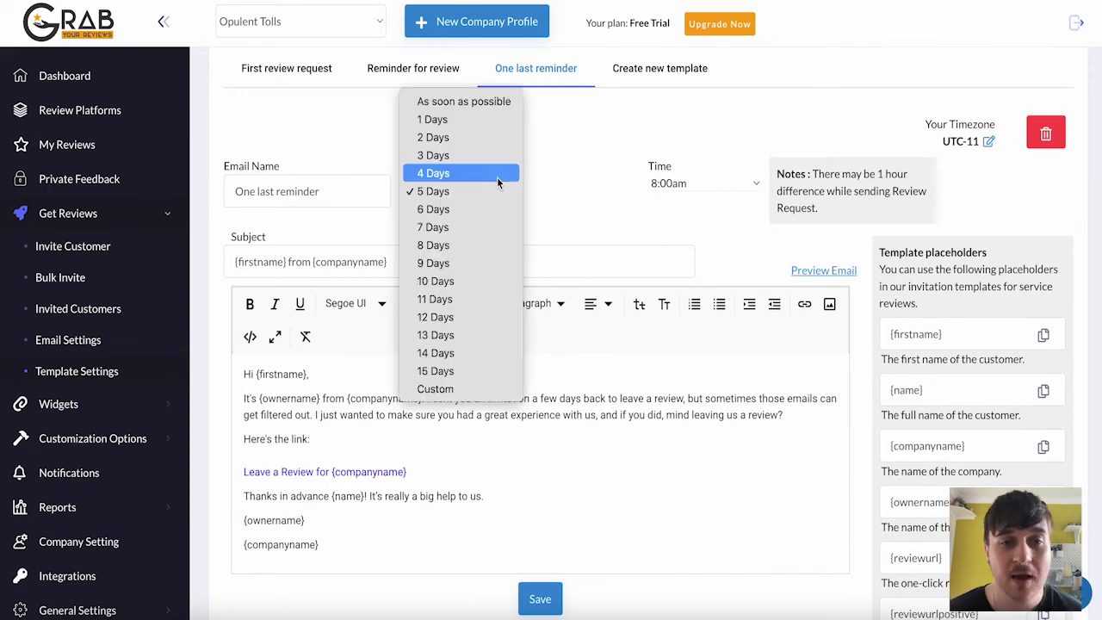
{"action": "left_click", "coordinate": [481, 258]}
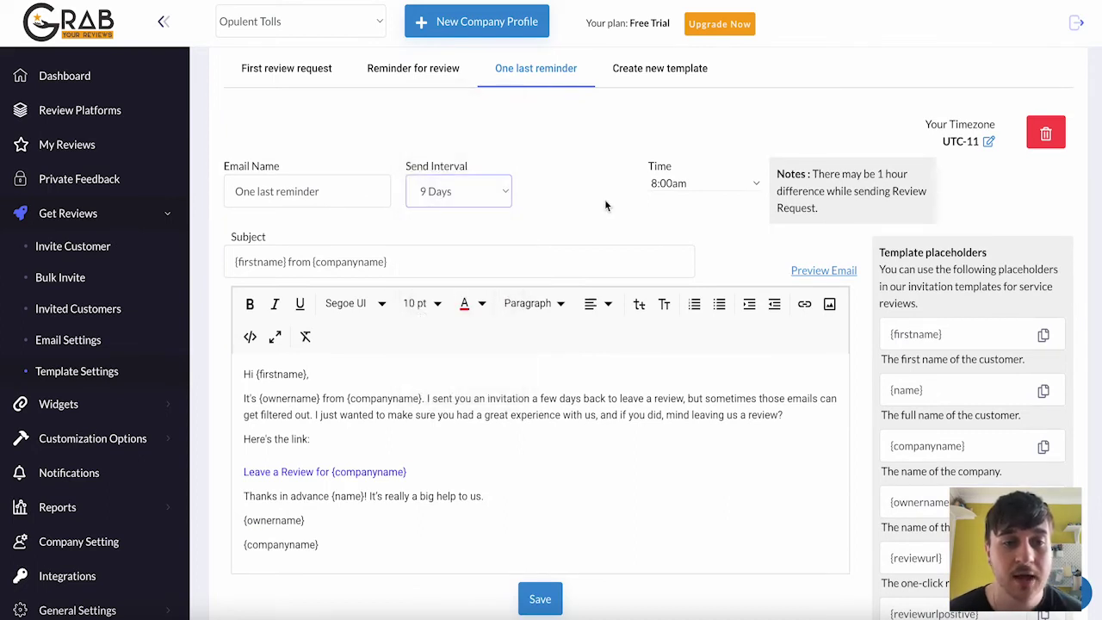
Open the form for creating a new email template and examine the available template placeholders
{"action": "scroll", "coordinate": [547, 151], "scroll_direction": "up", "scroll_amount": 1}
{"action": "left_click", "coordinate": [664, 153]}
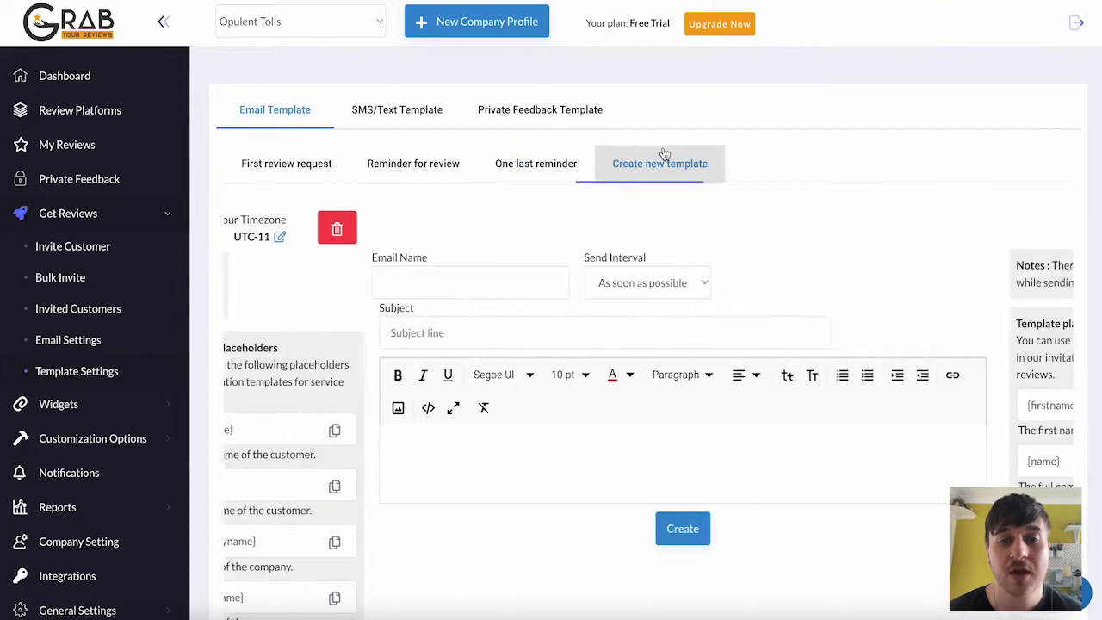
{"action": "scroll", "coordinate": [392, 237], "scroll_direction": "down", "scroll_amount": 1}
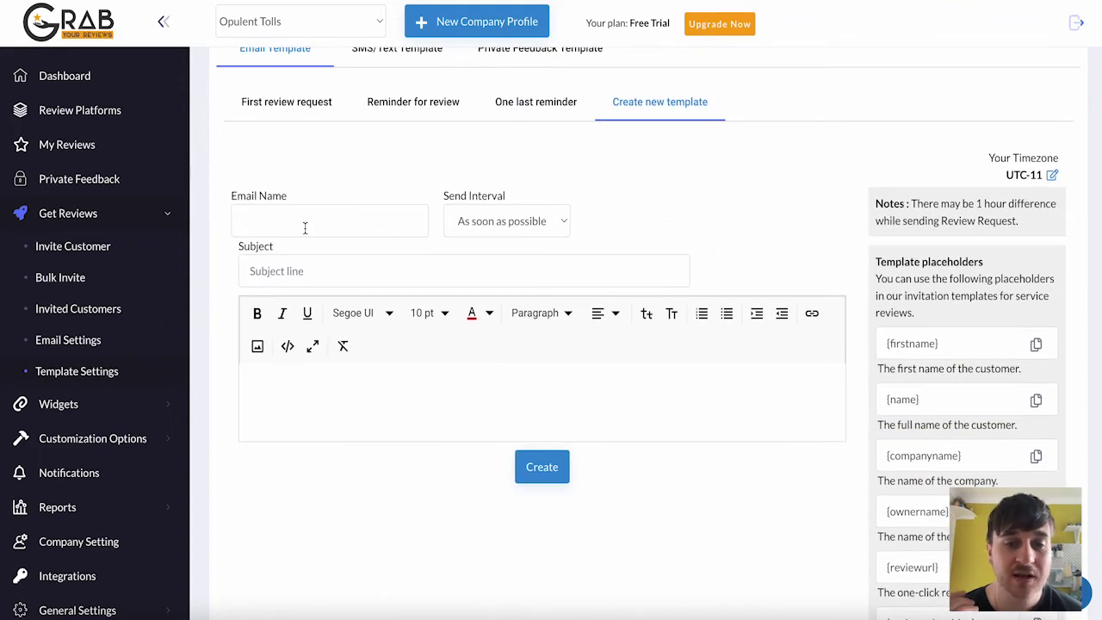
{"action": "scroll", "coordinate": [518, 166], "scroll_direction": "down", "scroll_amount": 2}
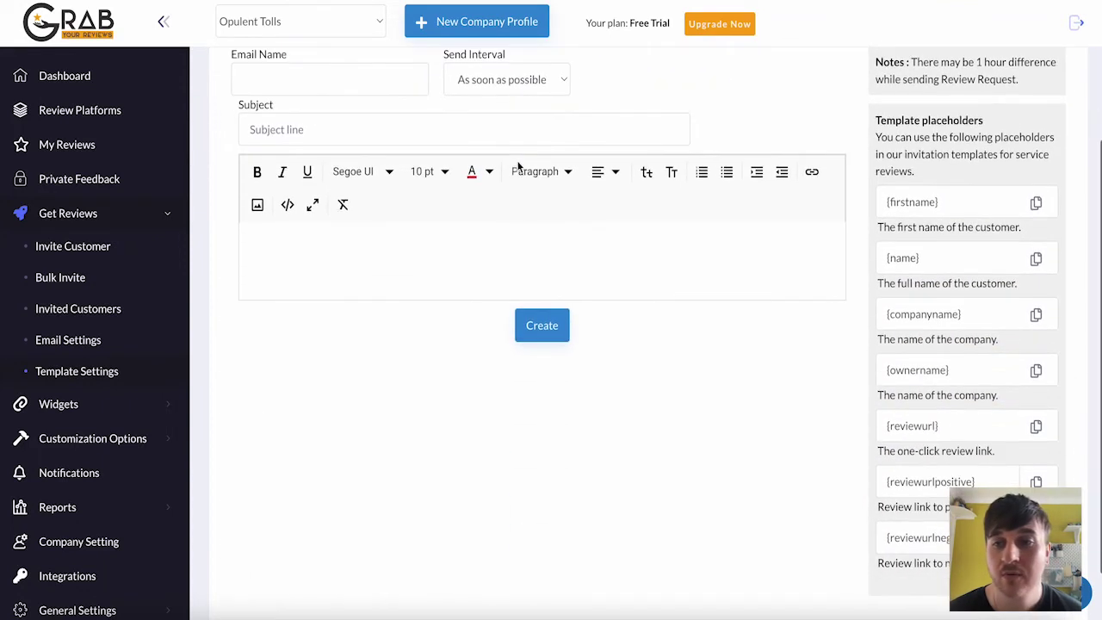
{"action": "scroll", "coordinate": [902, 189], "scroll_direction": "up", "scroll_amount": 1}
{"action": "scroll", "coordinate": [913, 194], "scroll_direction": "down", "scroll_amount": 1}
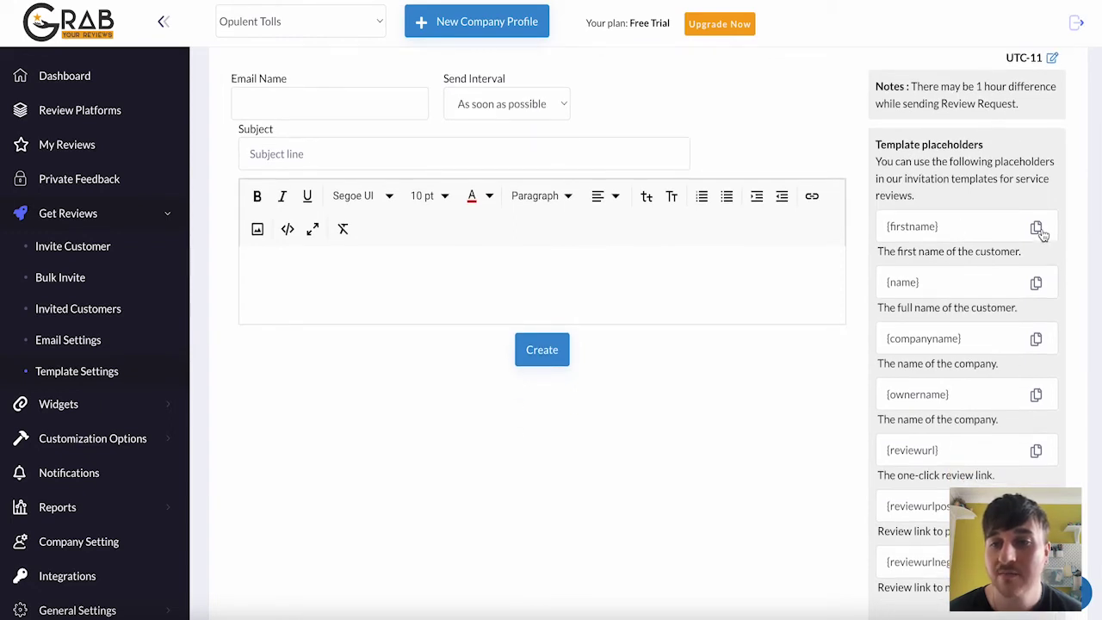
{"action": "scroll", "coordinate": [1038, 234], "scroll_direction": "down", "scroll_amount": 1}
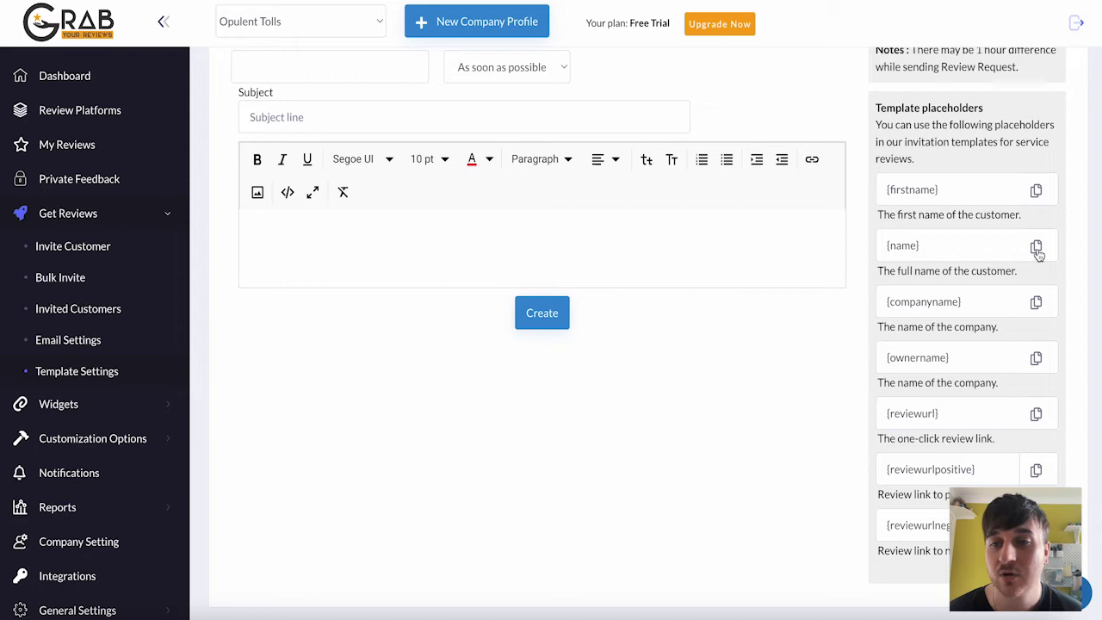
{"action": "scroll", "coordinate": [977, 288], "scroll_direction": "down", "scroll_amount": 1}
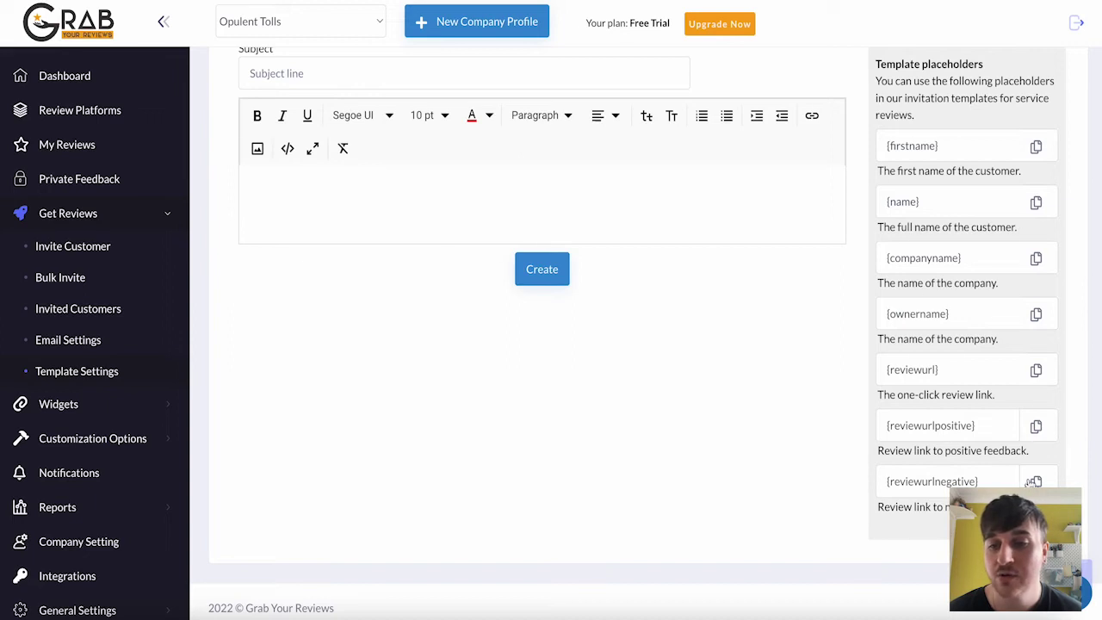
Examine the body, subject and send interval fields of the blank new email template
{"action": "scroll", "coordinate": [444, 351], "scroll_direction": "up", "scroll_amount": 4}
{"action": "left_click", "coordinate": [317, 393]}
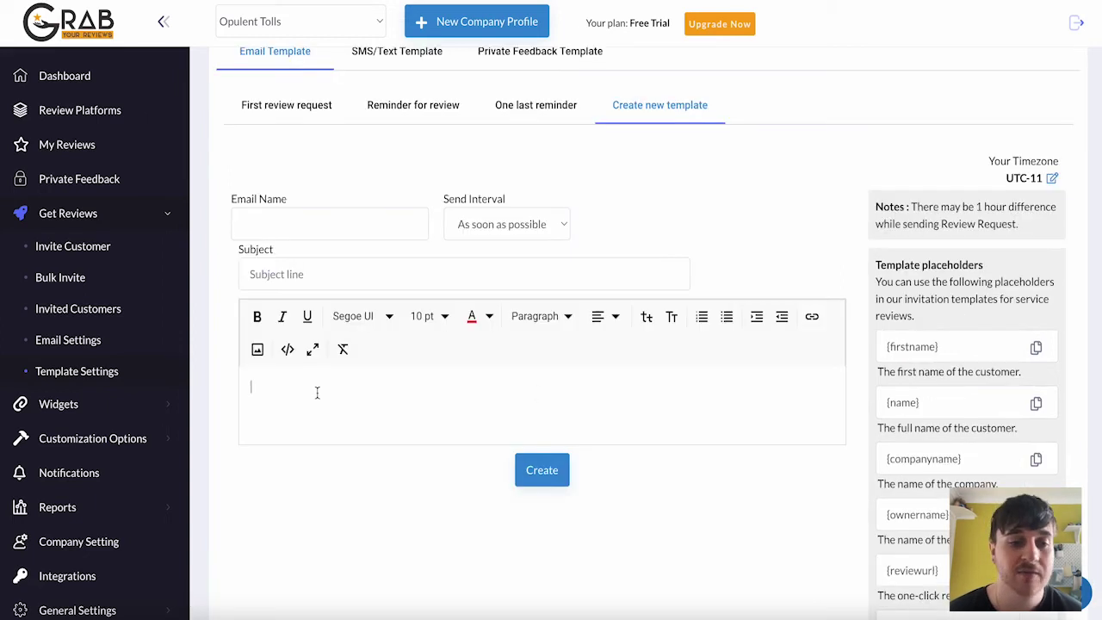
{"action": "left_click", "coordinate": [312, 279]}
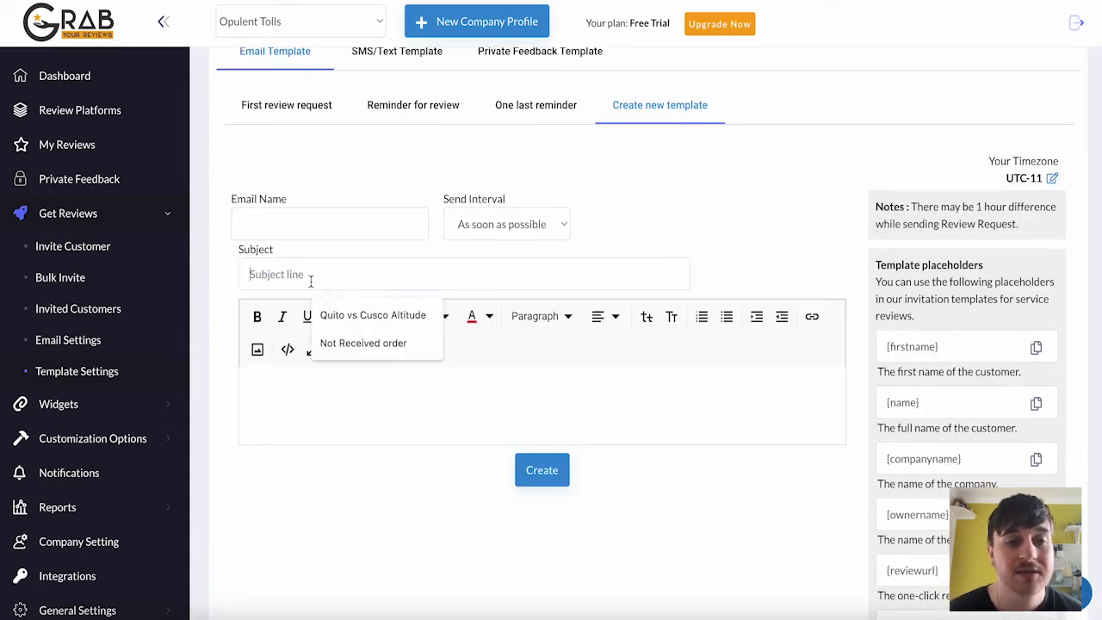
{"action": "left_click", "coordinate": [535, 230]}
Open the SMS/Text templates and examine the message of the first review request
{"action": "scroll", "coordinate": [648, 136], "scroll_direction": "up", "scroll_amount": 1}
{"action": "left_click", "coordinate": [400, 115]}
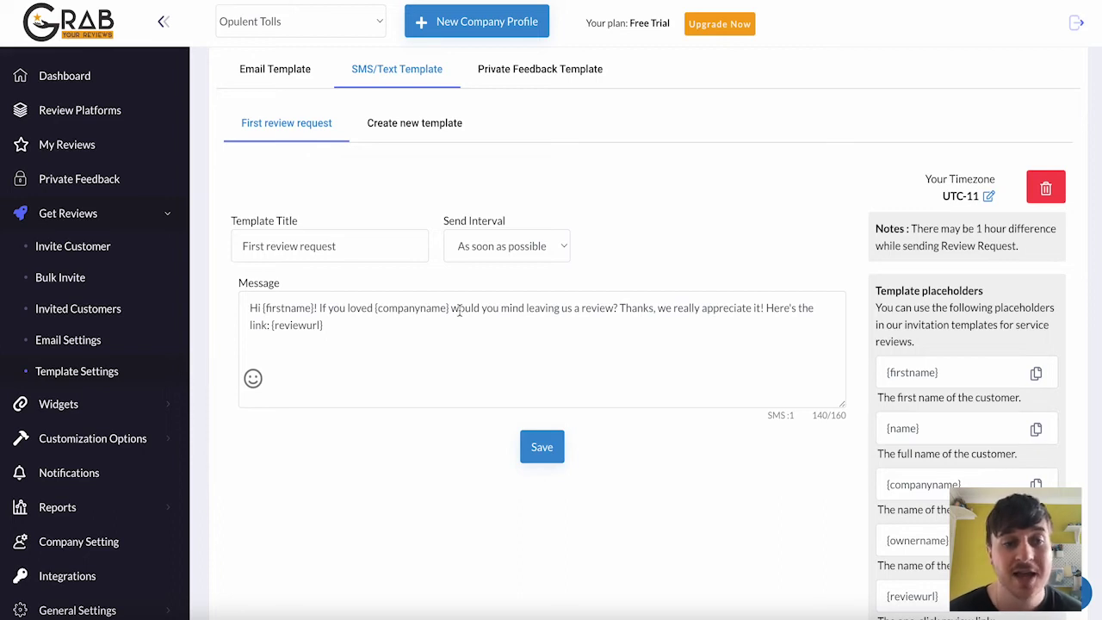
{"action": "scroll", "coordinate": [447, 241], "scroll_direction": "up", "scroll_amount": 1}
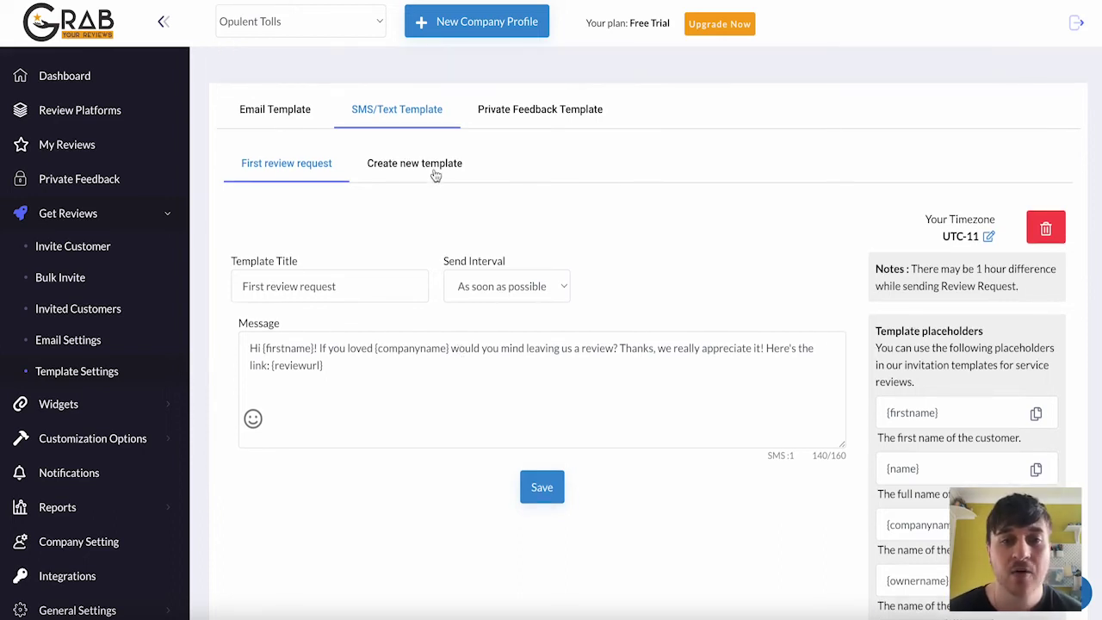
Open the form for creating a new SMS template and examine its title, message field and placeholders
{"action": "left_click", "coordinate": [436, 172]}
{"action": "scroll", "coordinate": [497, 290], "scroll_direction": "down", "scroll_amount": 1}
{"action": "left_click", "coordinate": [425, 317]}
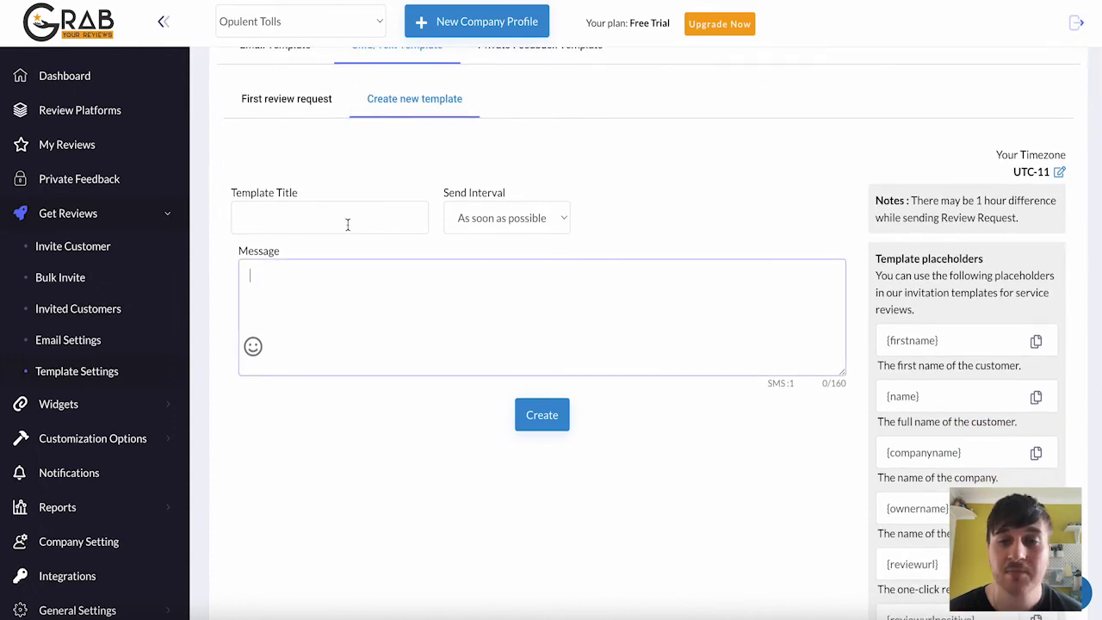
{"action": "scroll", "coordinate": [978, 215], "scroll_direction": "down", "scroll_amount": 2}
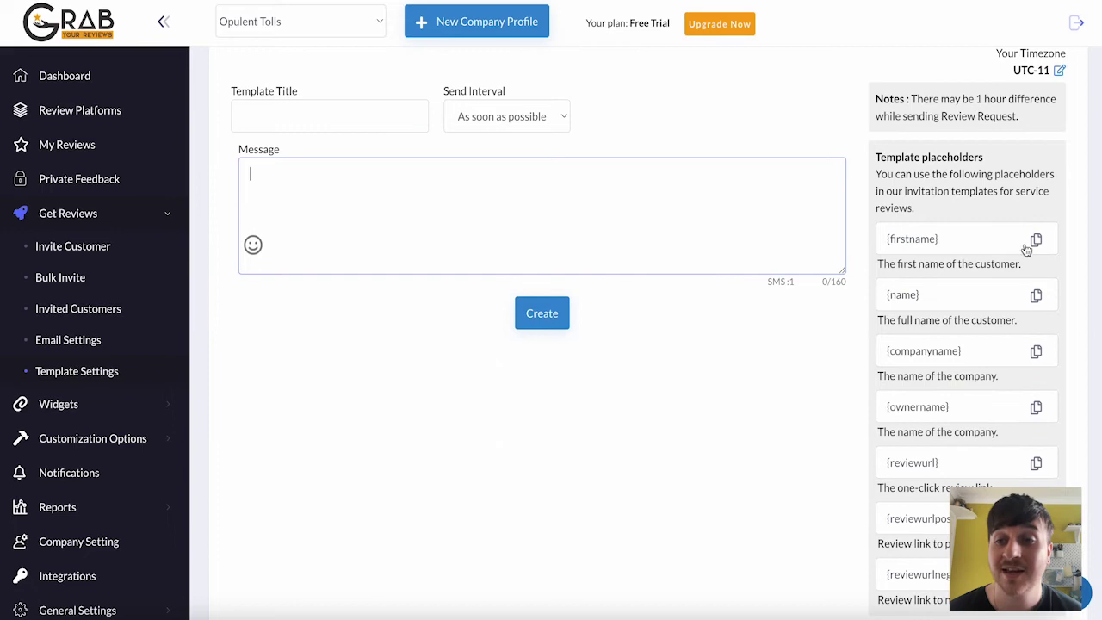
{"action": "scroll", "coordinate": [766, 125], "scroll_direction": "up", "scroll_amount": 3}
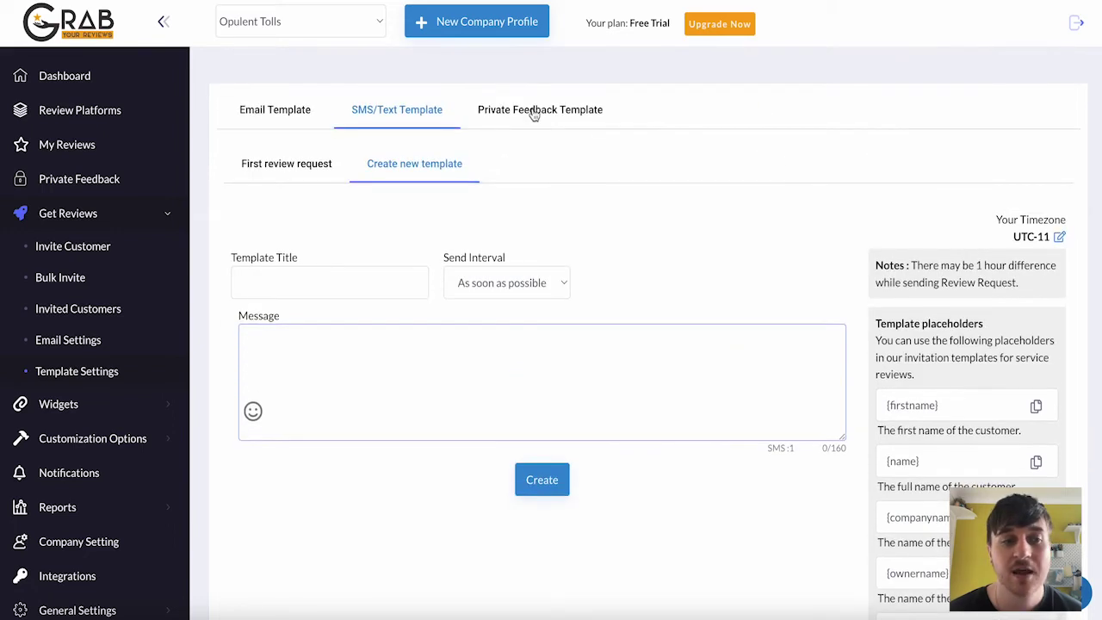
Open the private feedback template and examine its subject, email body and placeholders
{"action": "left_click", "coordinate": [533, 112]}
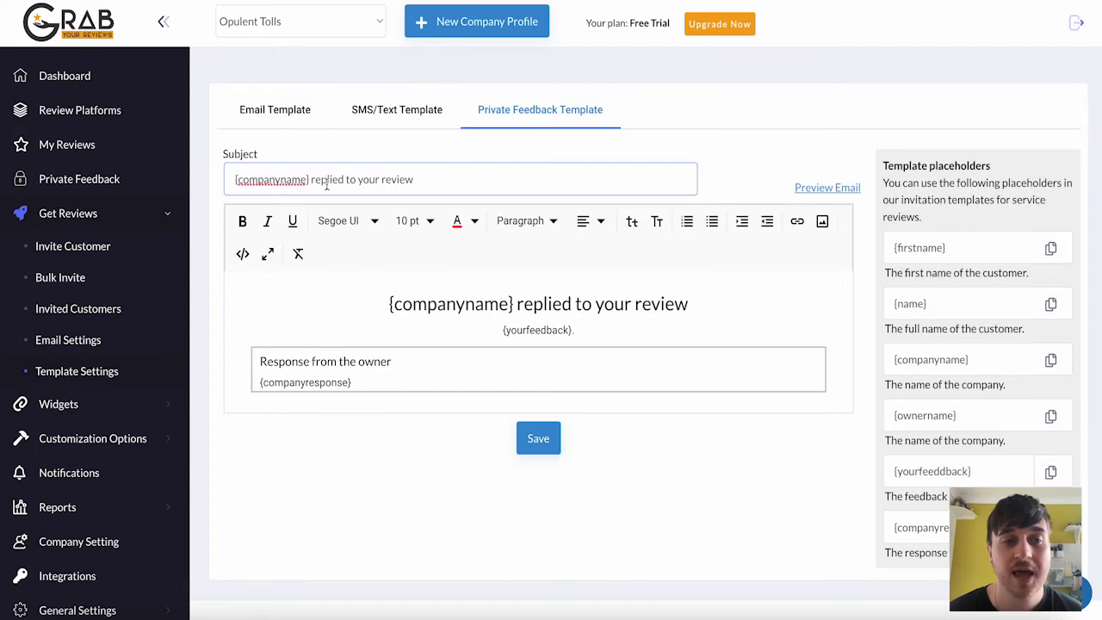
{"action": "left_click", "coordinate": [418, 362]}
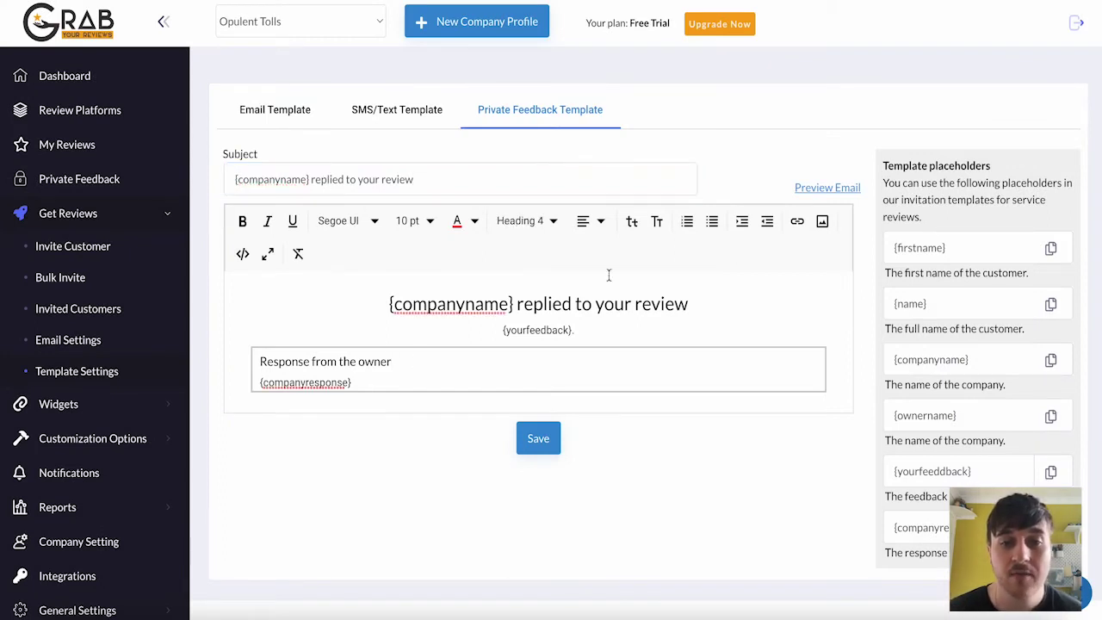
{"action": "scroll", "coordinate": [648, 274], "scroll_direction": "down", "scroll_amount": 1}
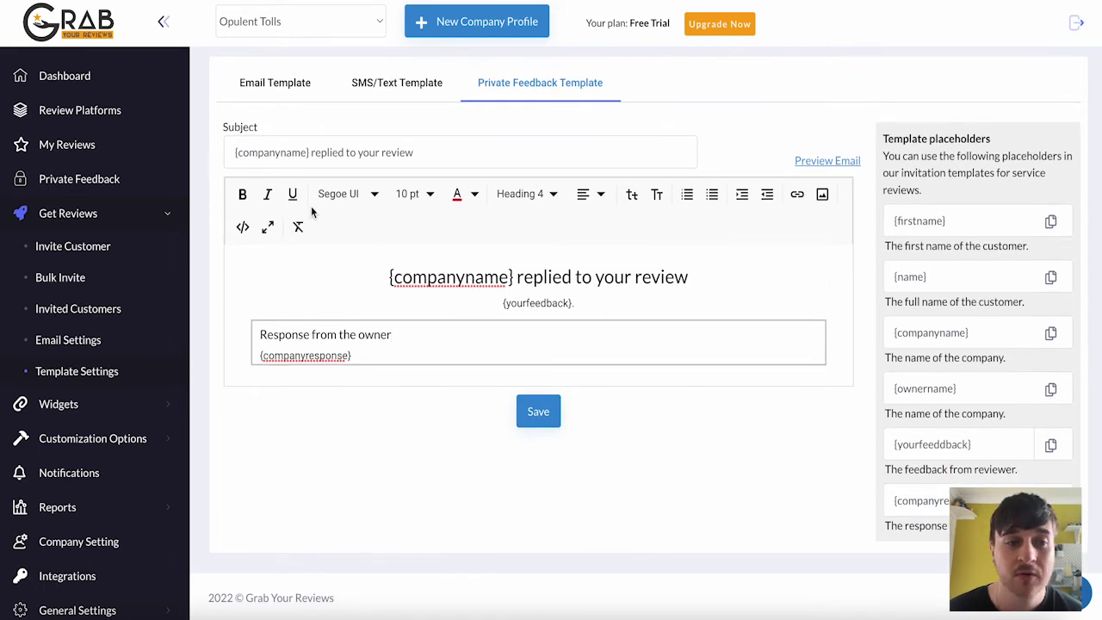
Try bold, italic and underline on the "{companyname} replied to your review" heading, switching each off again
{"action": "left_click_drag", "start_coordinate": [694, 279], "coordinate": [361, 275]}
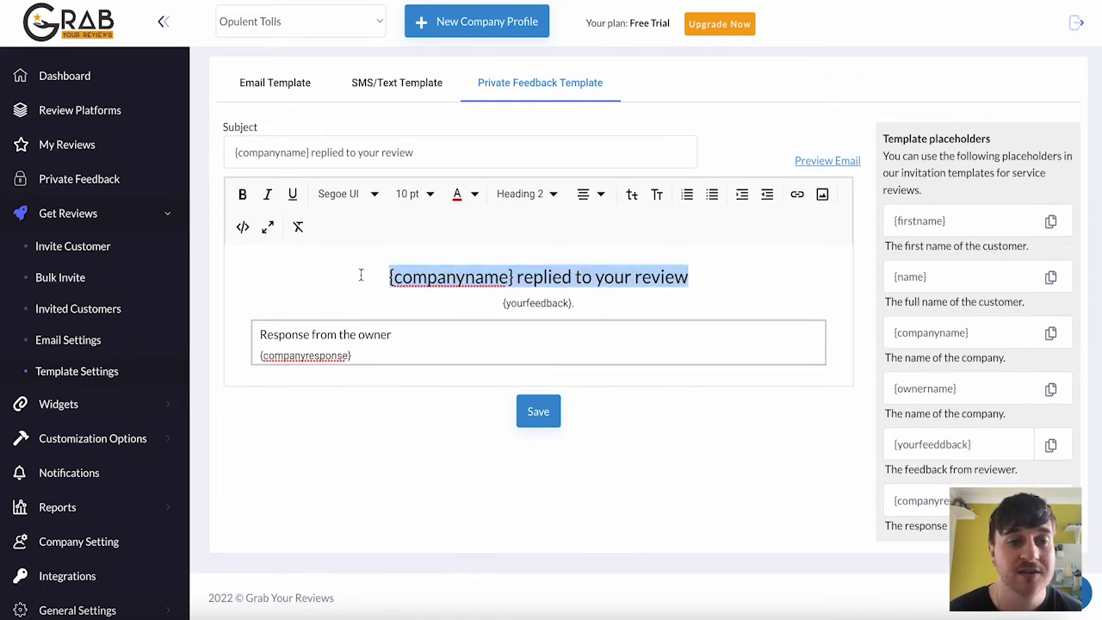
{"action": "left_click", "coordinate": [242, 194]}
{"action": "left_click", "coordinate": [242, 194]}
{"action": "left_click", "coordinate": [270, 195]}
{"action": "left_click", "coordinate": [269, 195]}
{"action": "left_click", "coordinate": [292, 194]}
{"action": "left_click", "coordinate": [292, 193]}
Format the heading of the private feedback email in 12 pt Georgia and change its font colour
{"action": "left_click", "coordinate": [344, 193]}
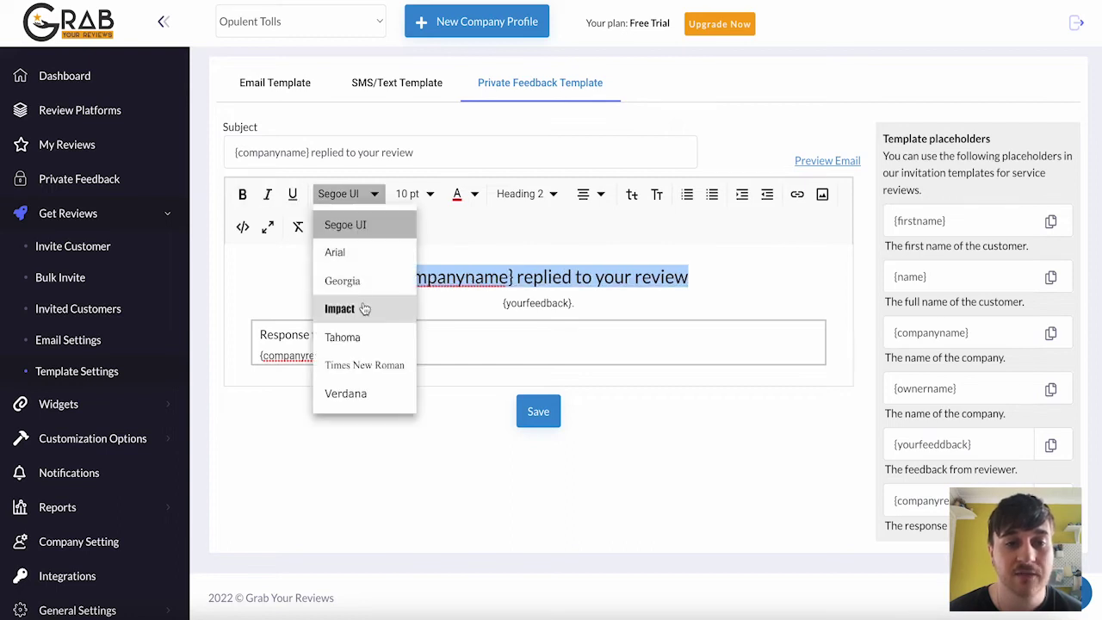
{"action": "left_click", "coordinate": [343, 281]}
{"action": "left_click", "coordinate": [413, 194]}
{"action": "left_click", "coordinate": [410, 279]}
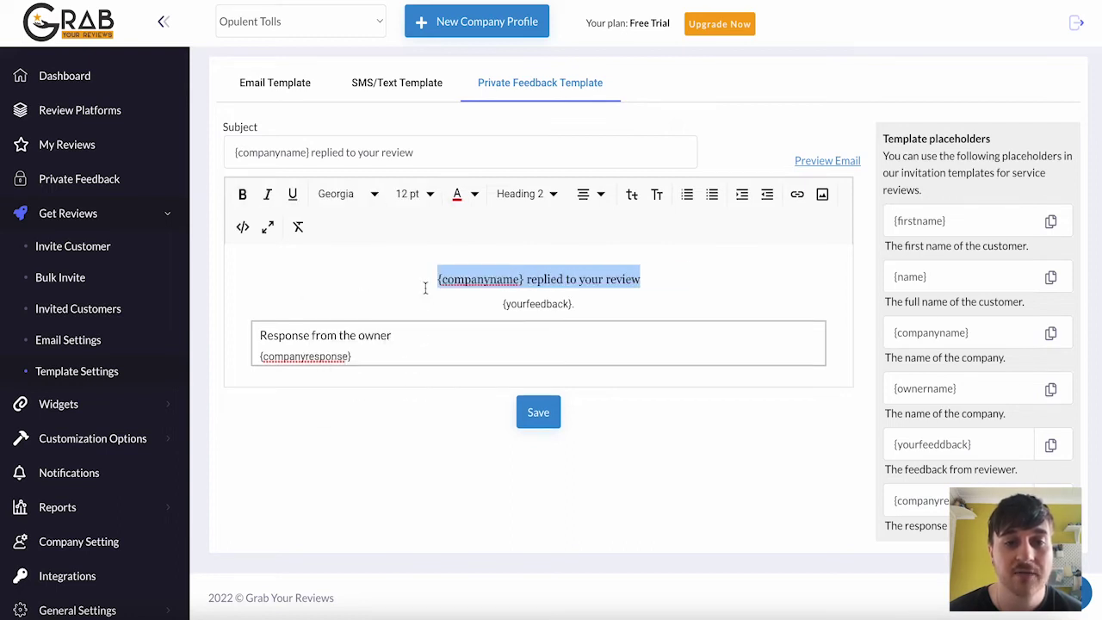
{"action": "left_click", "coordinate": [474, 195]}
{"action": "left_click", "coordinate": [499, 262]}
Try the Heading 1 and Paragraph styles on the email's heading text and restore Heading 2
{"action": "left_click", "coordinate": [527, 194]}
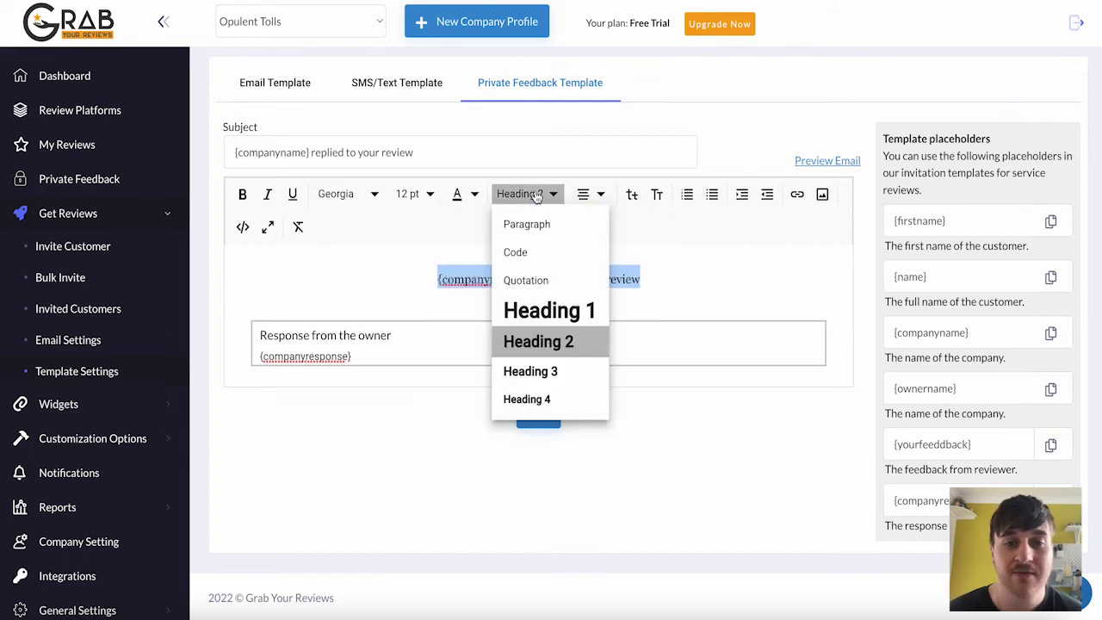
{"action": "left_click", "coordinate": [550, 310]}
{"action": "left_click", "coordinate": [527, 194]}
{"action": "left_click", "coordinate": [527, 224]}
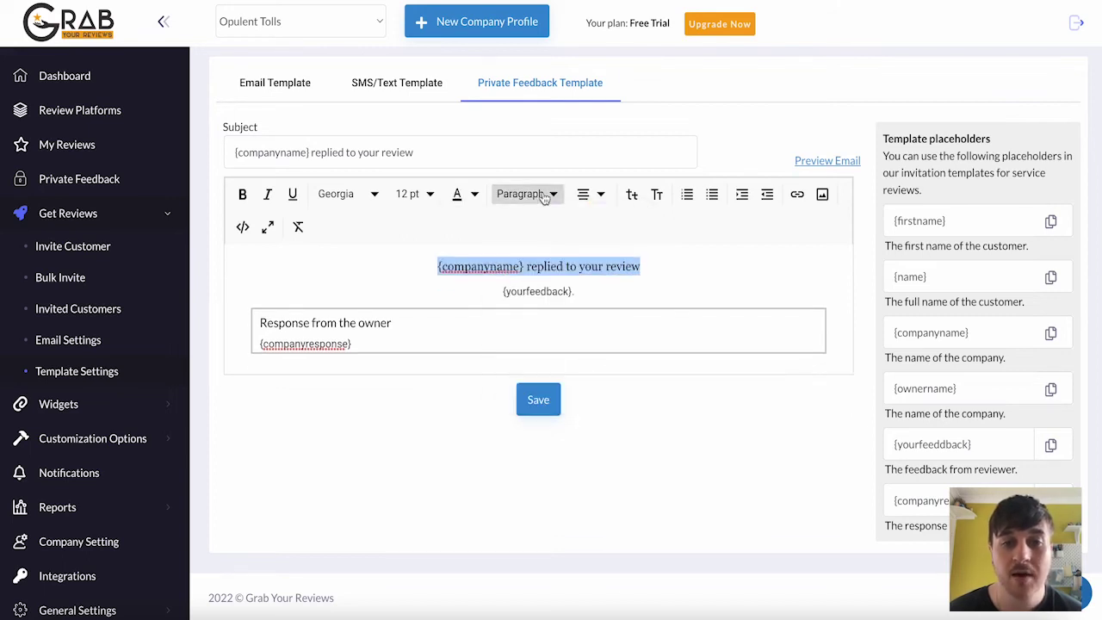
{"action": "left_click", "coordinate": [542, 194]}
{"action": "left_click", "coordinate": [563, 342]}
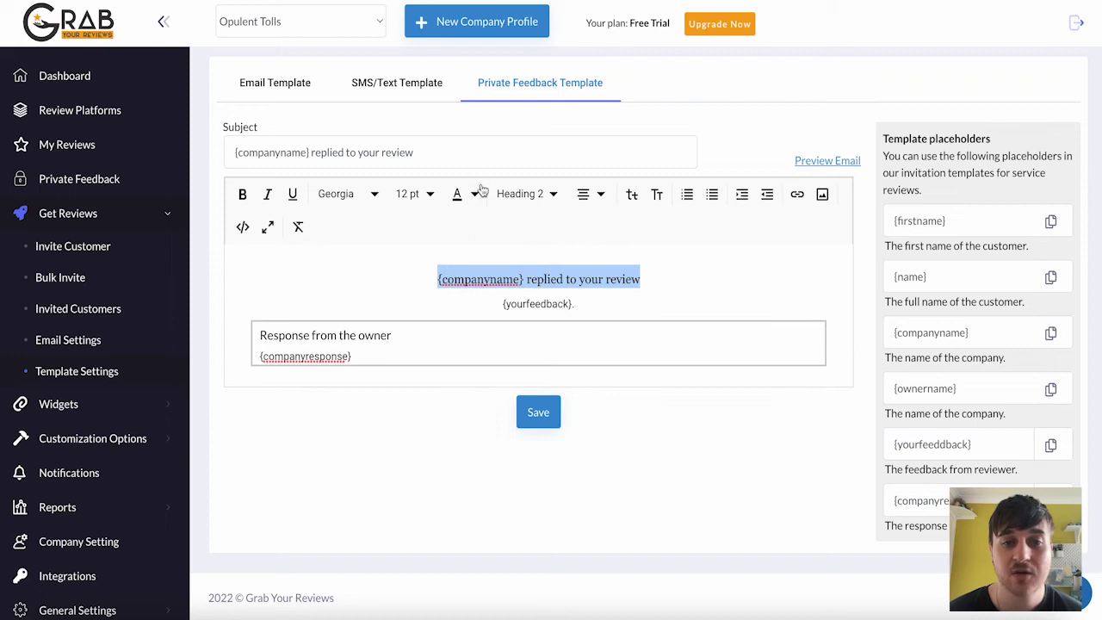
Try left, centre, right and justified alignment on the heading text, return it to centred, and deselect it
{"action": "left_click", "coordinate": [591, 194]}
{"action": "left_click", "coordinate": [637, 222]}
{"action": "left_click", "coordinate": [594, 194]}
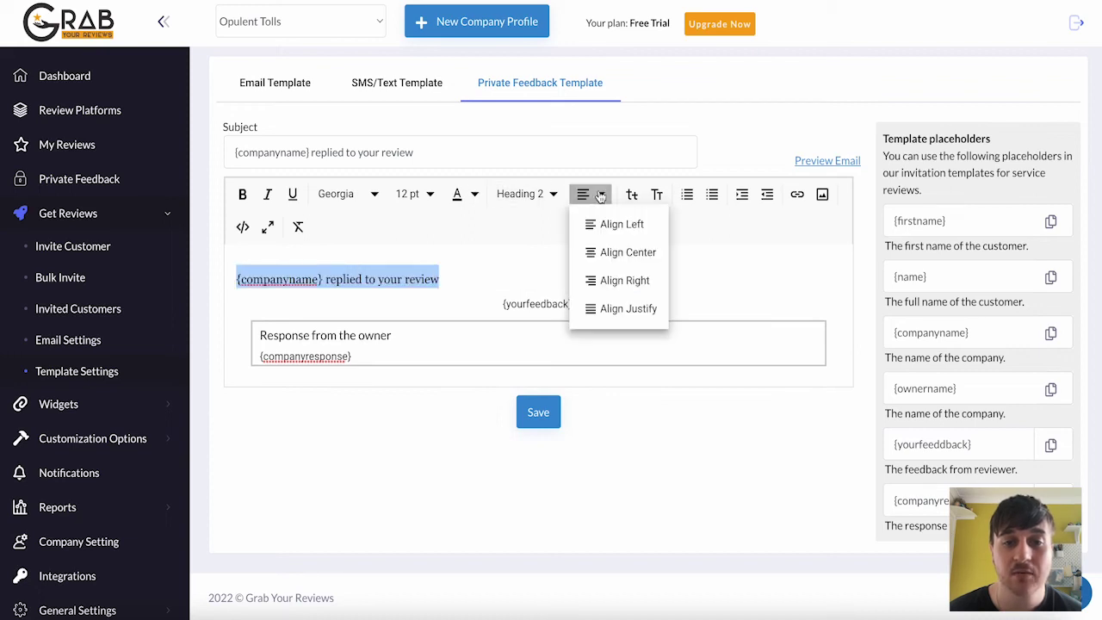
{"action": "left_click", "coordinate": [622, 253]}
{"action": "left_click", "coordinate": [591, 194]}
{"action": "left_click", "coordinate": [614, 281]}
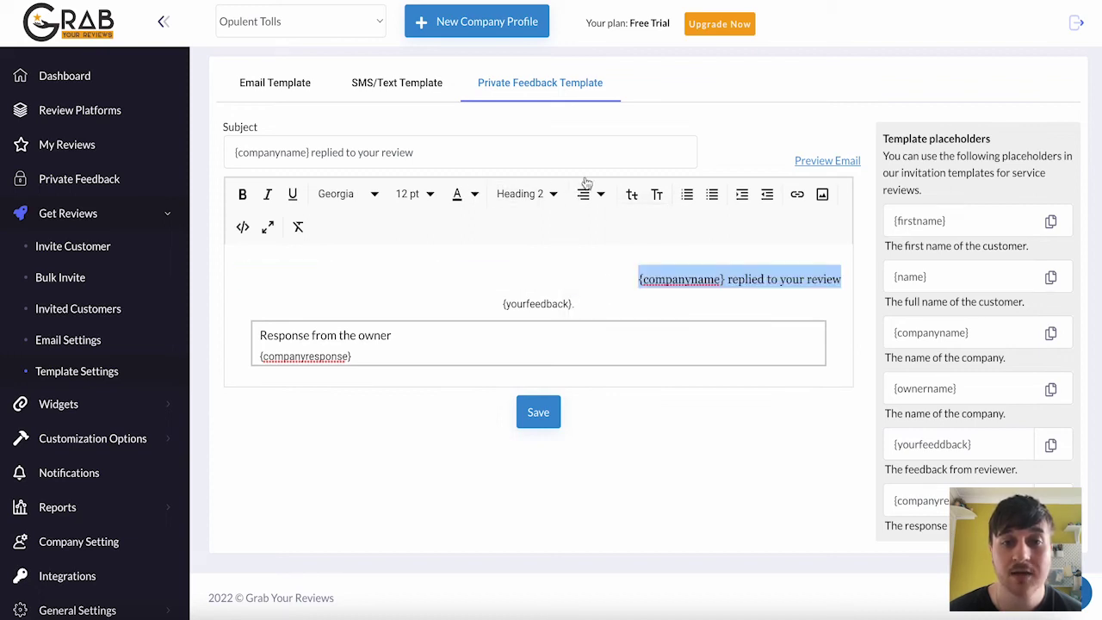
{"action": "left_click", "coordinate": [591, 194]}
{"action": "left_click", "coordinate": [615, 307]}
{"action": "key", "text": "ctrl+e"}
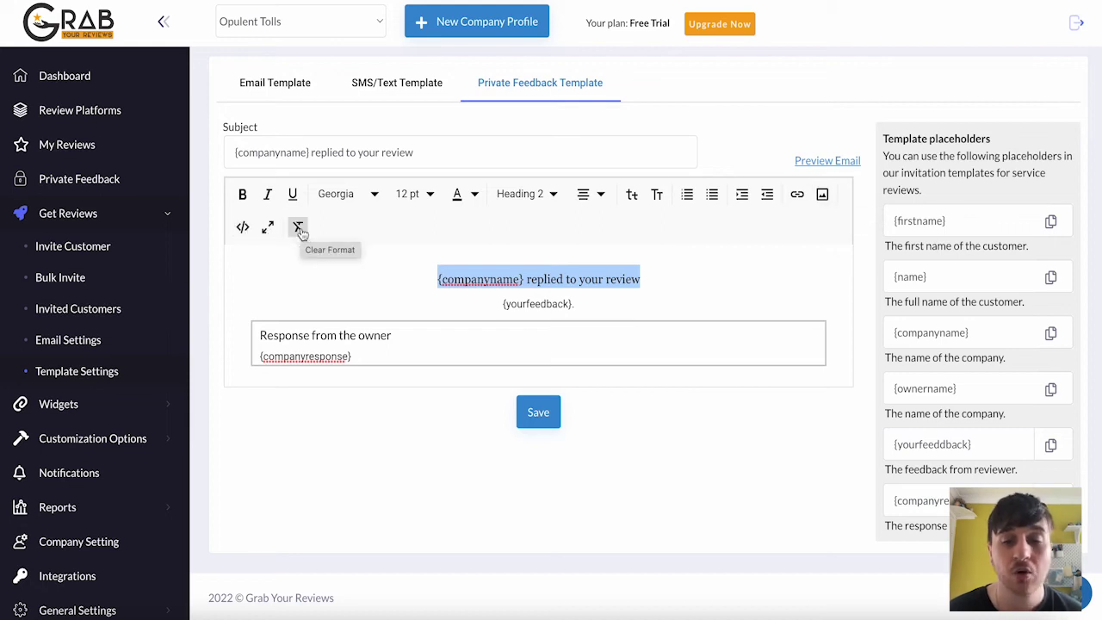
{"action": "left_click", "coordinate": [357, 305]}
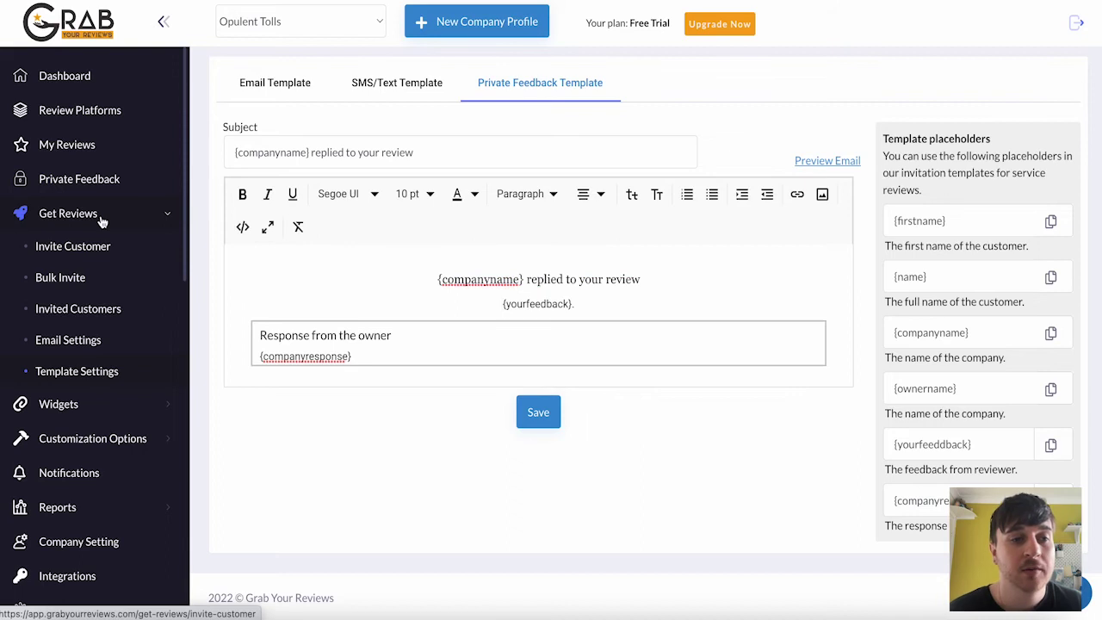
Open the website widgets page and look over the available widget types
{"action": "left_click", "coordinate": [103, 215]}
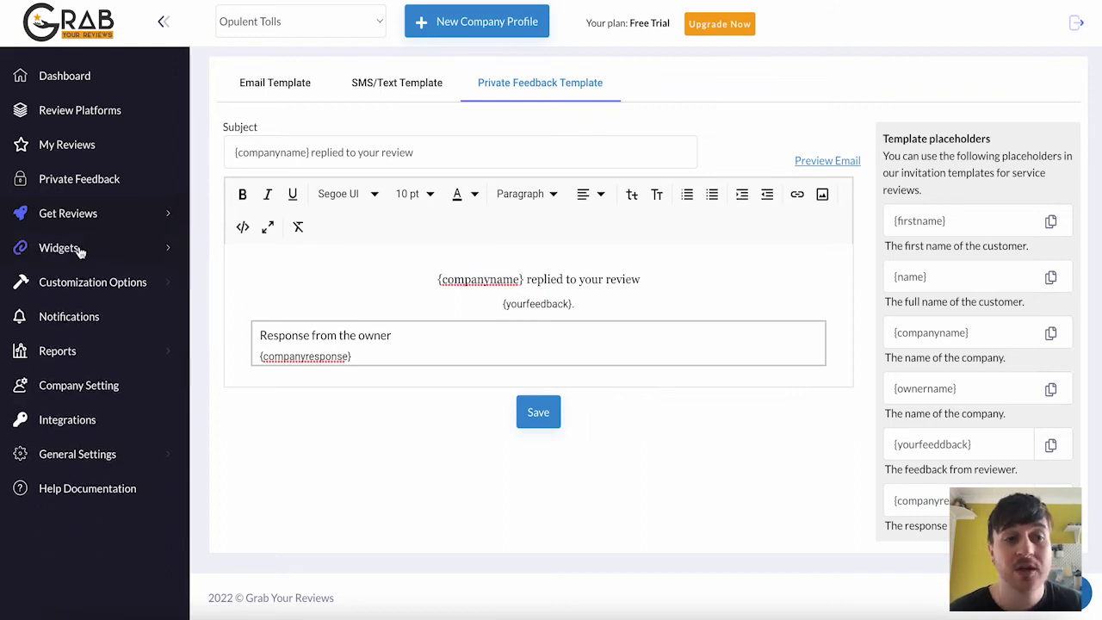
{"action": "left_click", "coordinate": [78, 250]}
{"action": "left_click", "coordinate": [91, 281]}
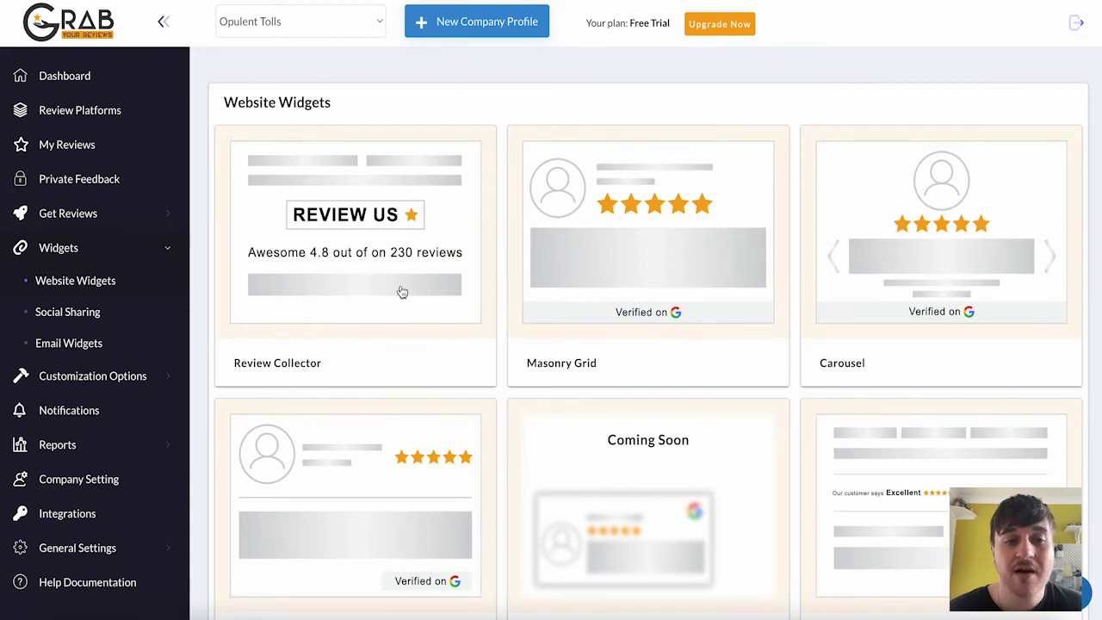
{"action": "scroll", "coordinate": [733, 270], "scroll_direction": "down", "scroll_amount": 3}
{"action": "scroll", "coordinate": [732, 269], "scroll_direction": "down", "scroll_amount": 1}
{"action": "scroll", "coordinate": [732, 259], "scroll_direction": "up", "scroll_amount": 4}
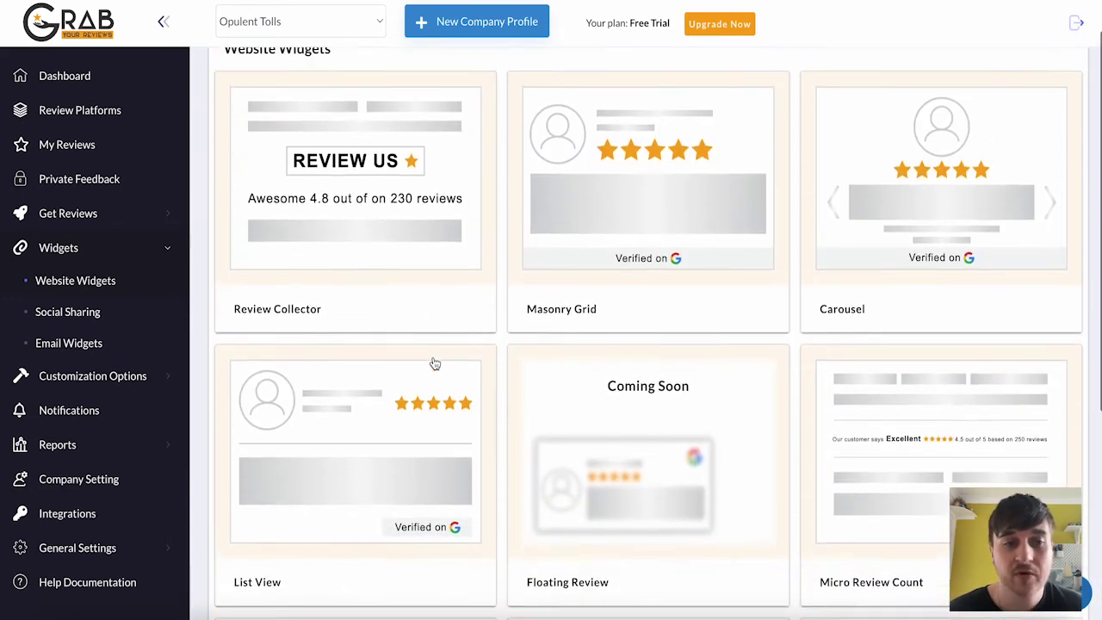
Open the Review Collector widget's settings, preview the Dark theme and switch to the Custom theme
{"action": "left_click", "coordinate": [405, 281]}
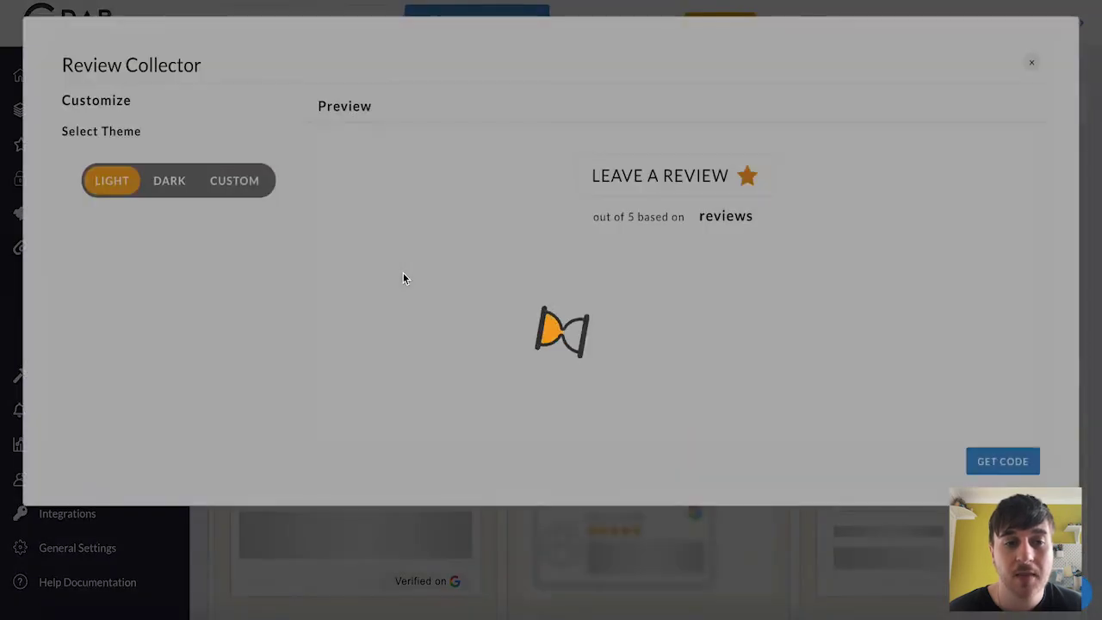
{"action": "left_click", "coordinate": [171, 186]}
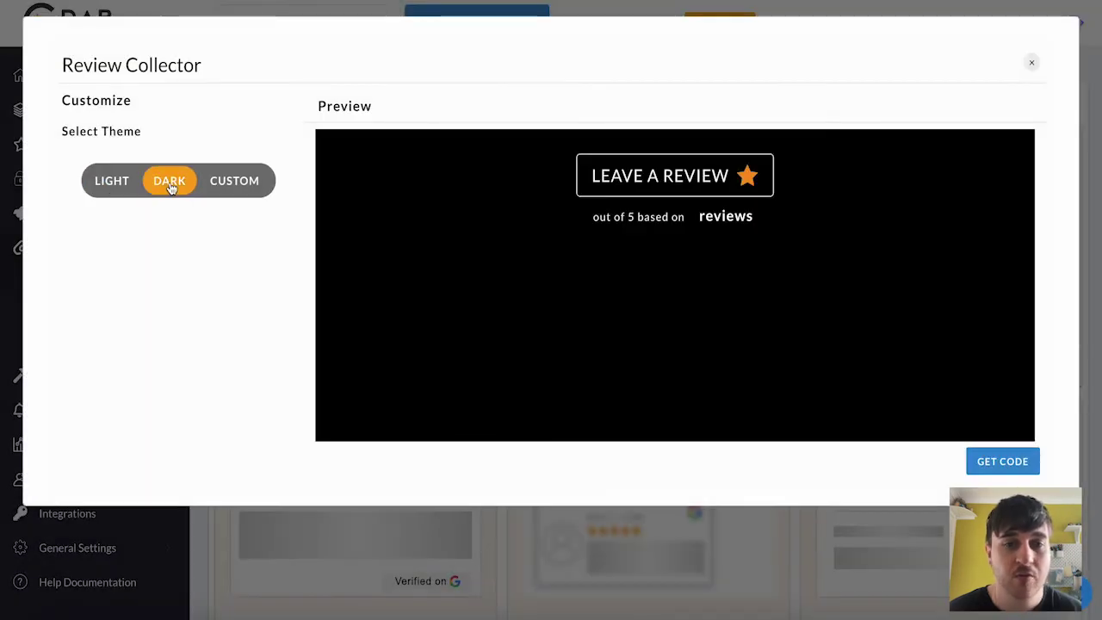
{"action": "left_click", "coordinate": [238, 185]}
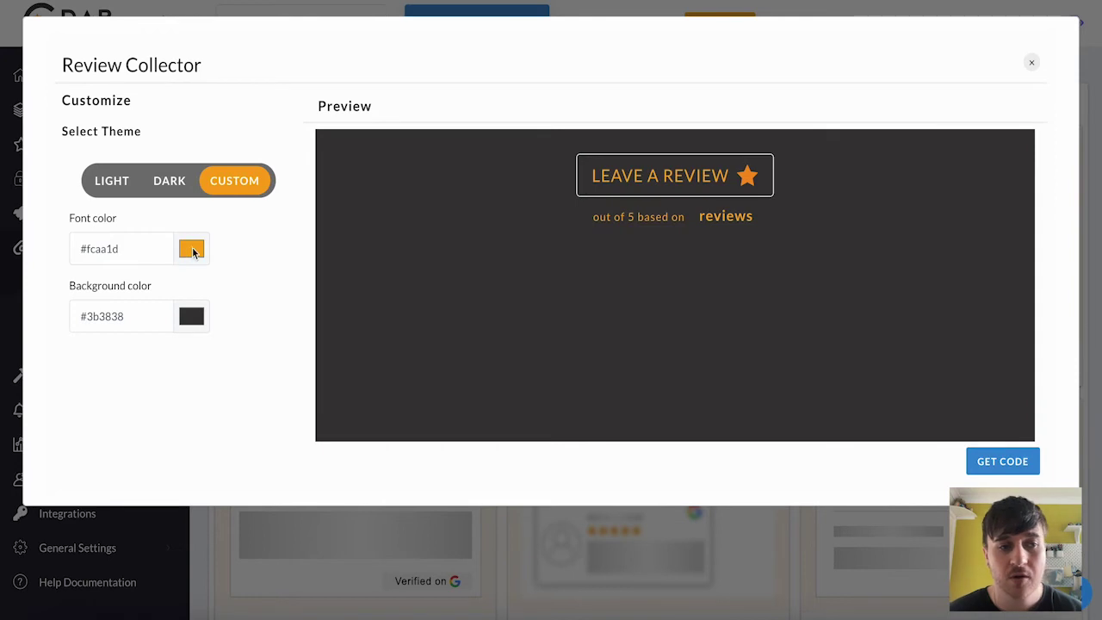
Set the Review Collector's font colour to #8b6a32 and its background colour to #f43434
{"action": "left_click", "coordinate": [191, 249]}
{"action": "left_click", "coordinate": [281, 317]}
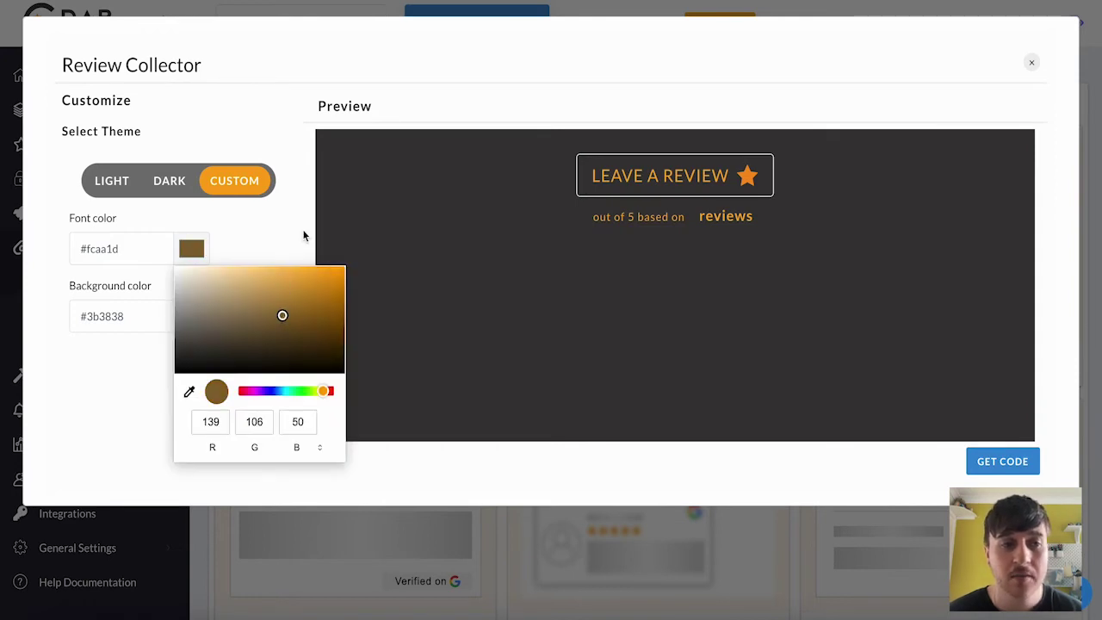
{"action": "left_click", "coordinate": [191, 316]}
{"action": "left_click", "coordinate": [287, 343]}
{"action": "left_click_drag", "start_coordinate": [296, 344], "coordinate": [310, 340]}
{"action": "left_click", "coordinate": [983, 163]}
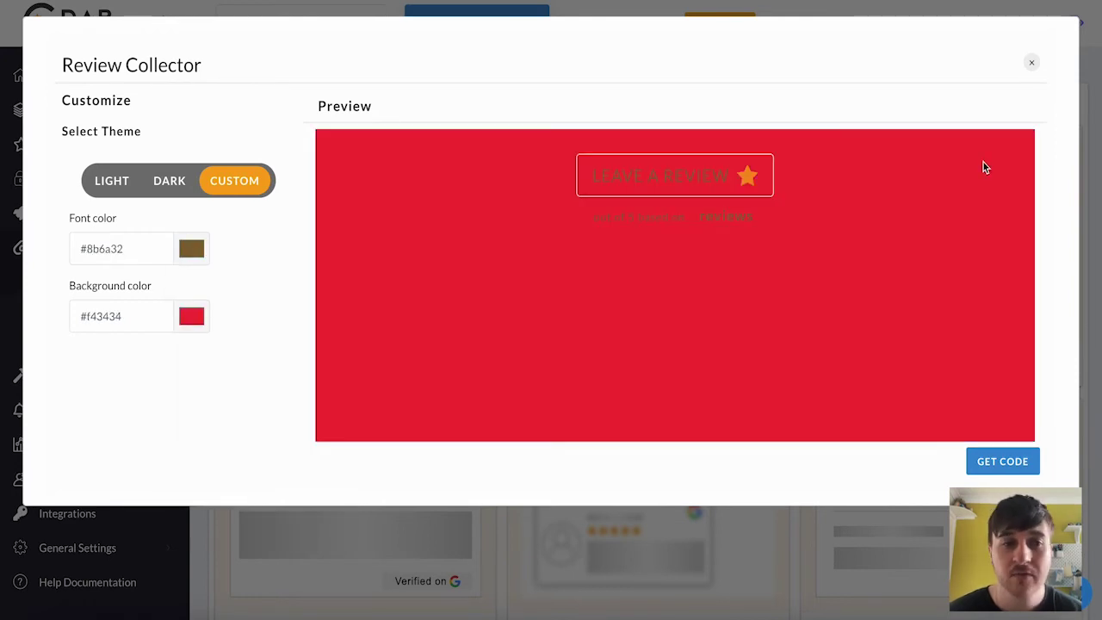
Generate the Review Collector's embed code, examine the script and close the widget window
{"action": "left_click", "coordinate": [1001, 464]}
{"action": "left_click_drag", "start_coordinate": [707, 333], "coordinate": [669, 339]}
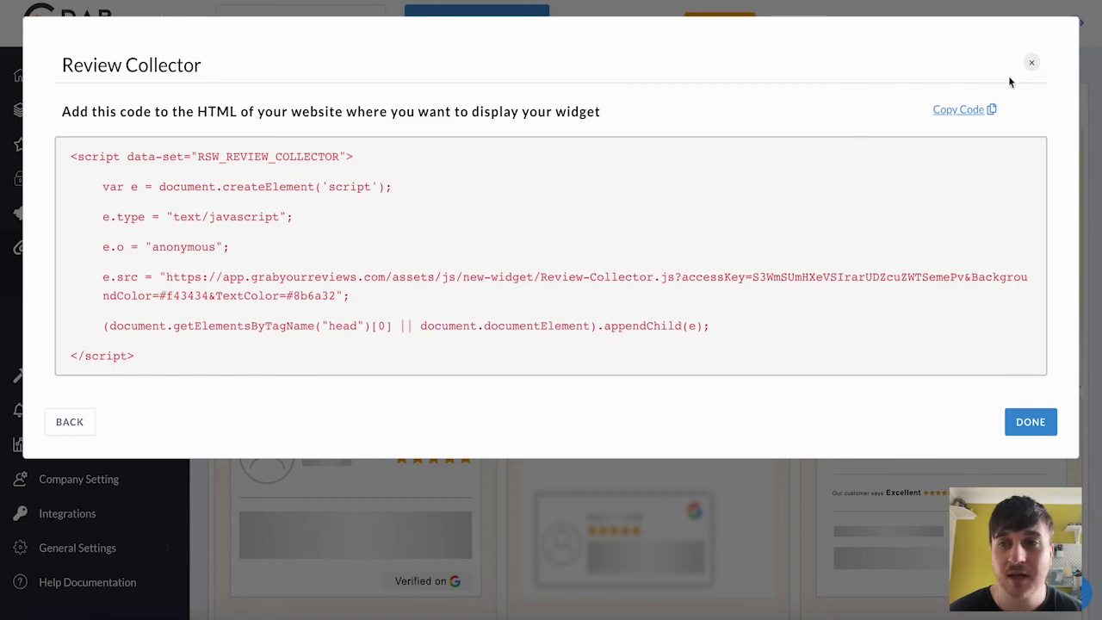
{"action": "left_click", "coordinate": [1031, 62]}
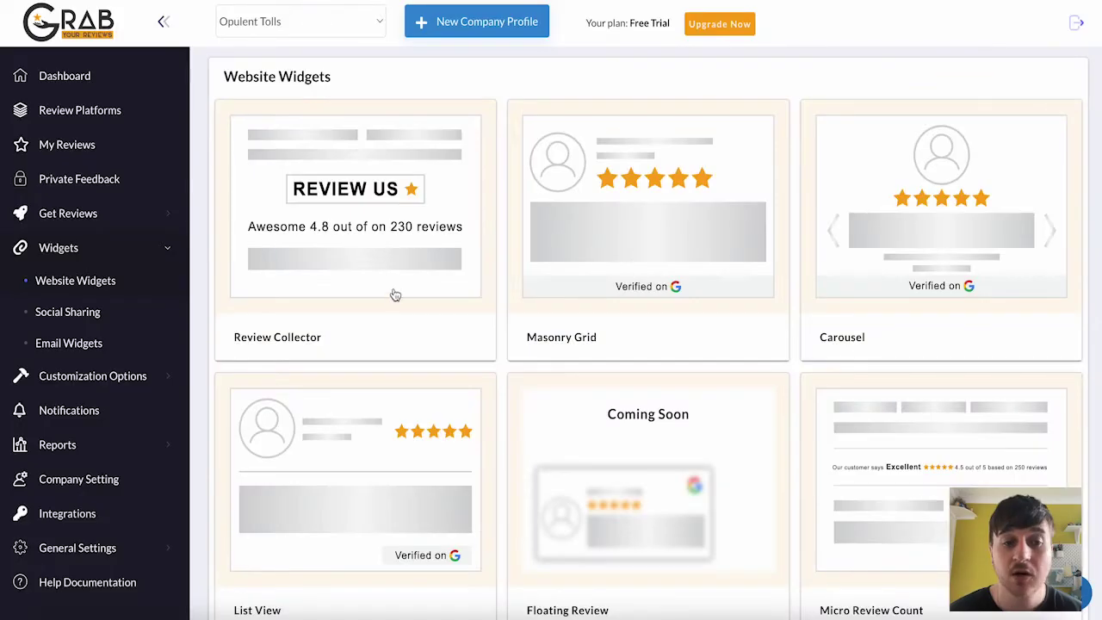
Open the Masonry Grid widget's settings, preview the Dark theme and choose the Custom theme
{"action": "left_click", "coordinate": [677, 237]}
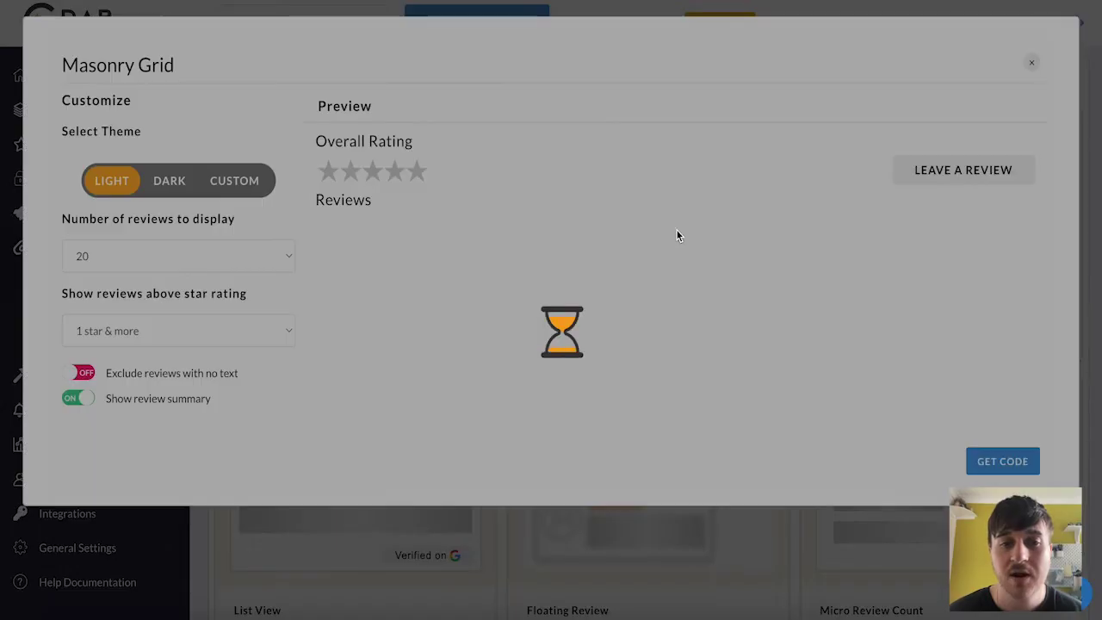
{"action": "left_click", "coordinate": [162, 188]}
{"action": "left_click", "coordinate": [249, 191]}
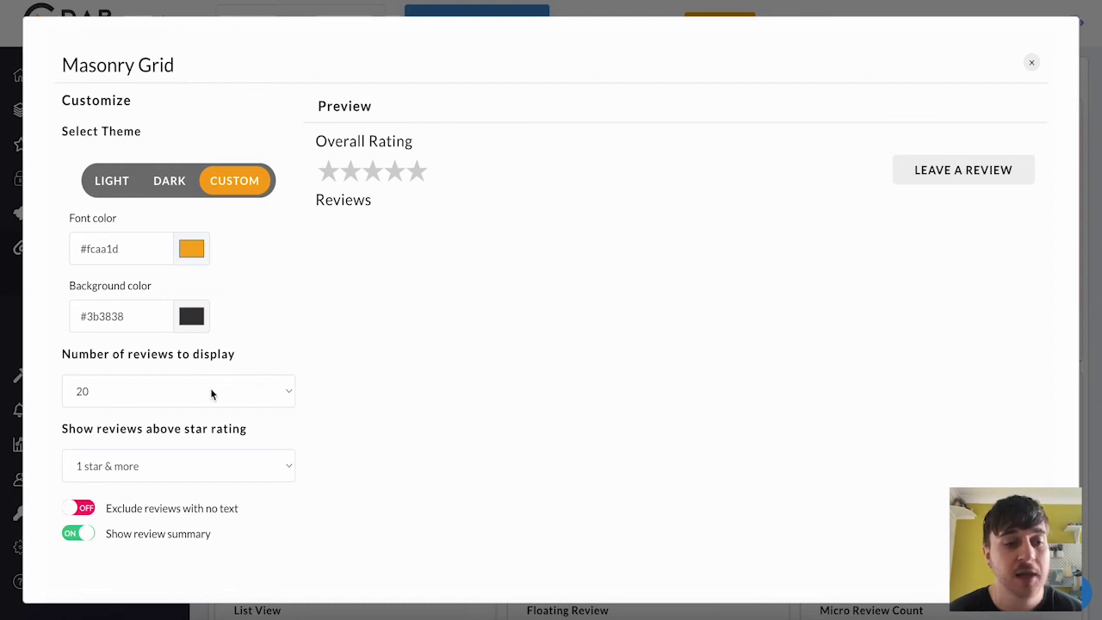
Check the Masonry Grid's star rating options, turn on excluding reviews with no text, and close the widget window
{"action": "left_click", "coordinate": [201, 466]}
{"action": "left_click", "coordinate": [284, 451]}
{"action": "left_click", "coordinate": [272, 467]}
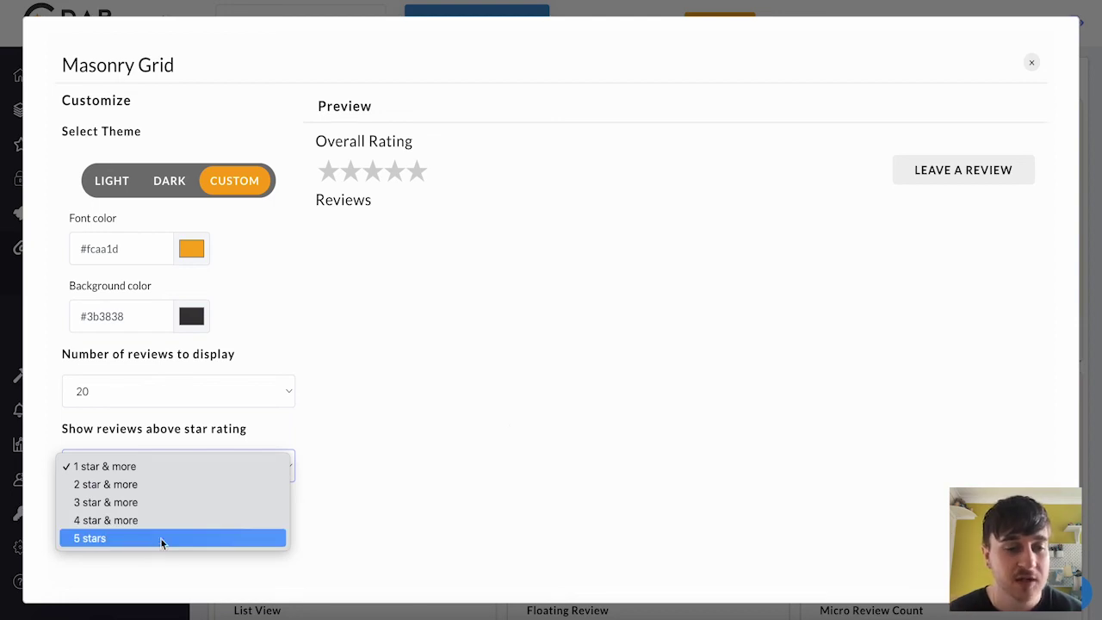
{"action": "left_click", "coordinate": [497, 440]}
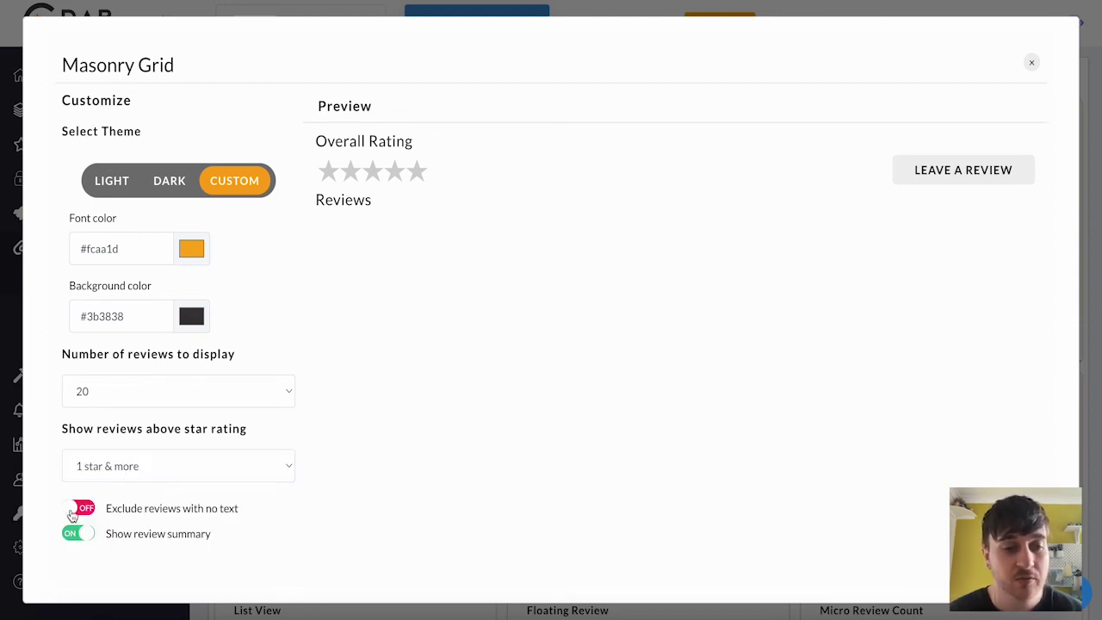
{"action": "left_click", "coordinate": [74, 511]}
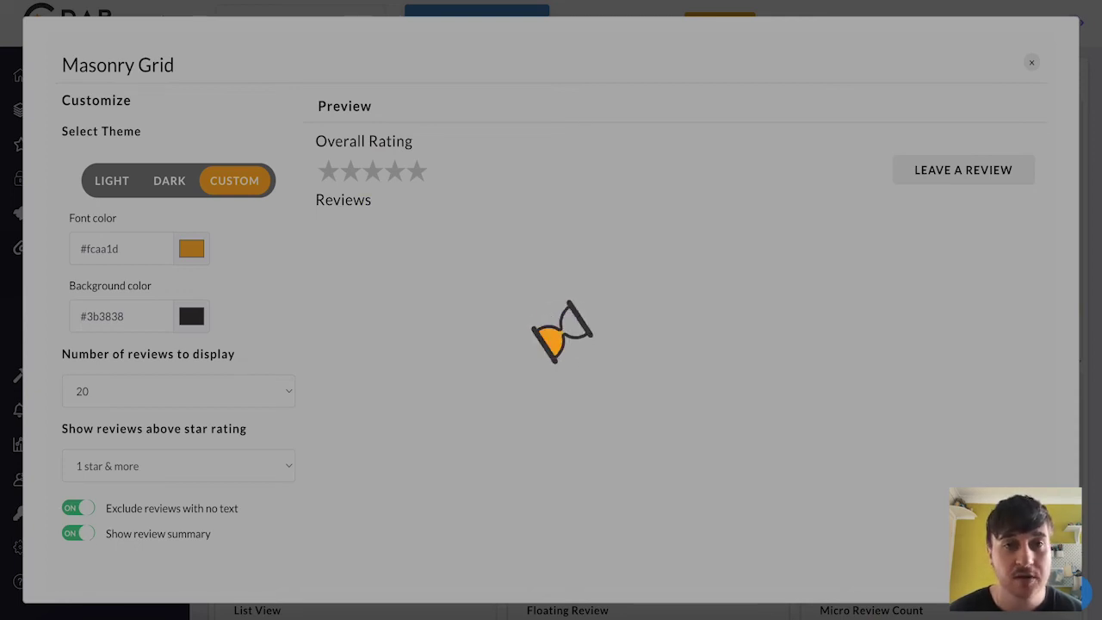
{"action": "left_click", "coordinate": [1032, 62]}
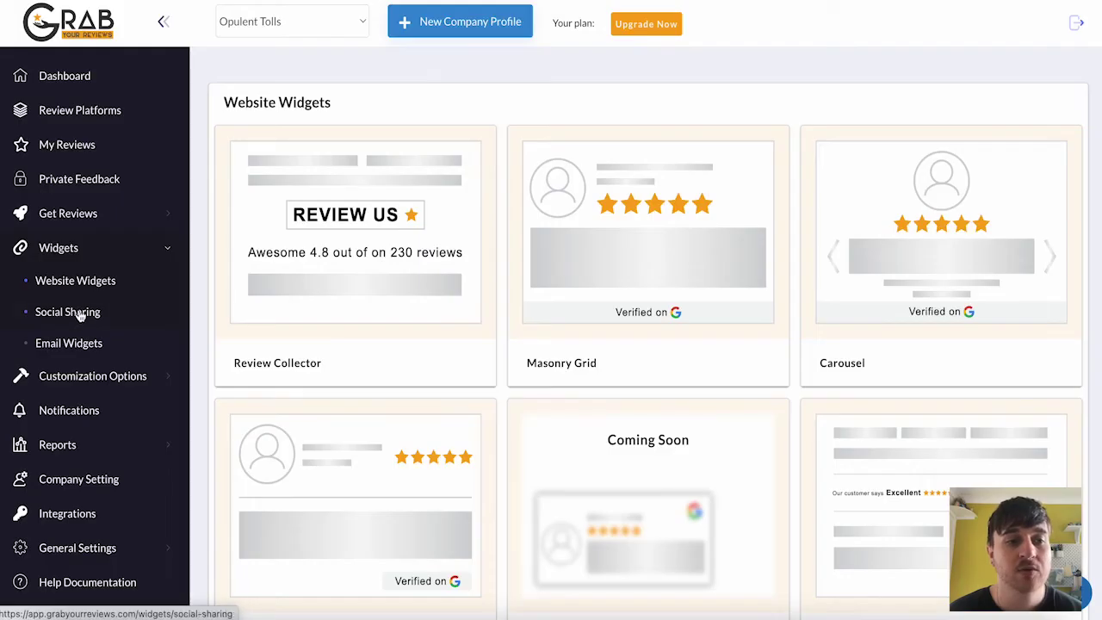
Open the social sharing settings and switch Facebook sharing and Google sharing on and back off
{"action": "left_click", "coordinate": [79, 312]}
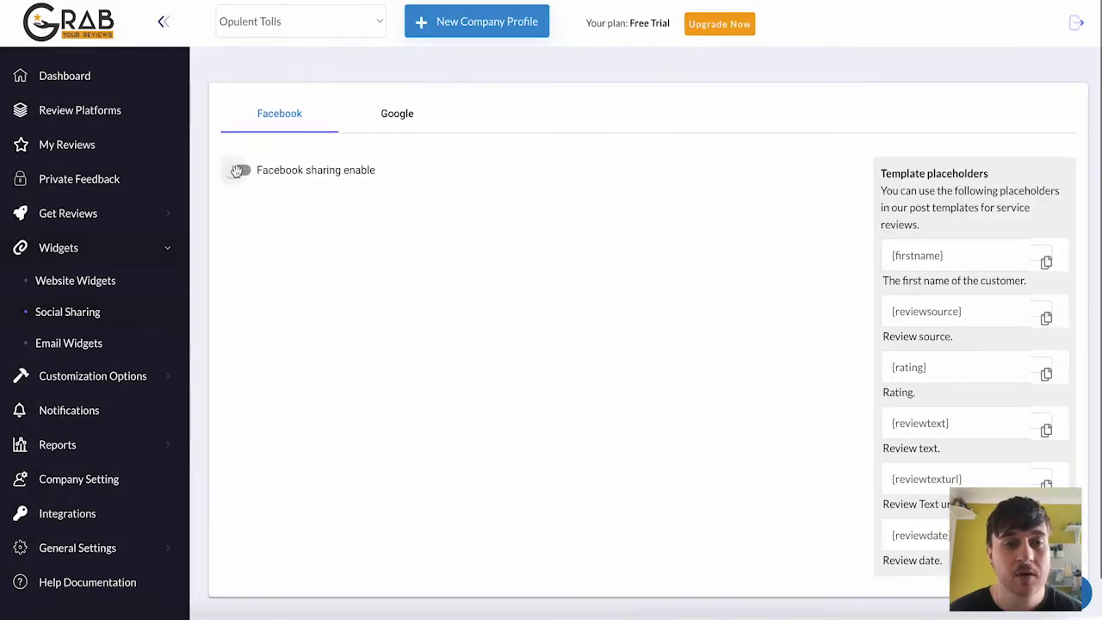
{"action": "left_click", "coordinate": [241, 172]}
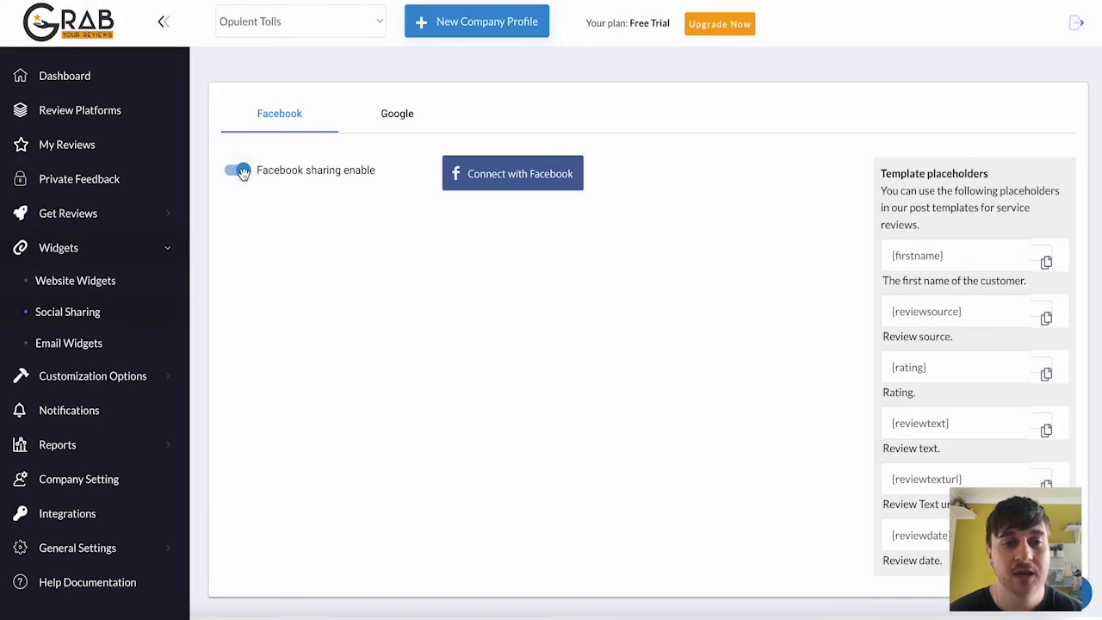
{"action": "left_click", "coordinate": [242, 171]}
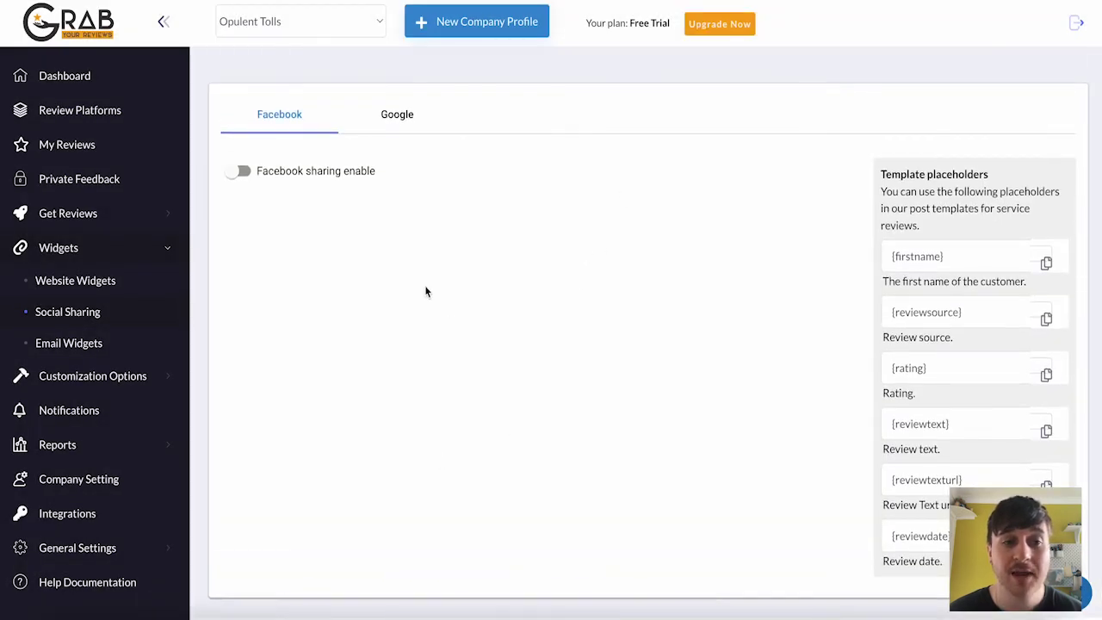
{"action": "left_click", "coordinate": [394, 121]}
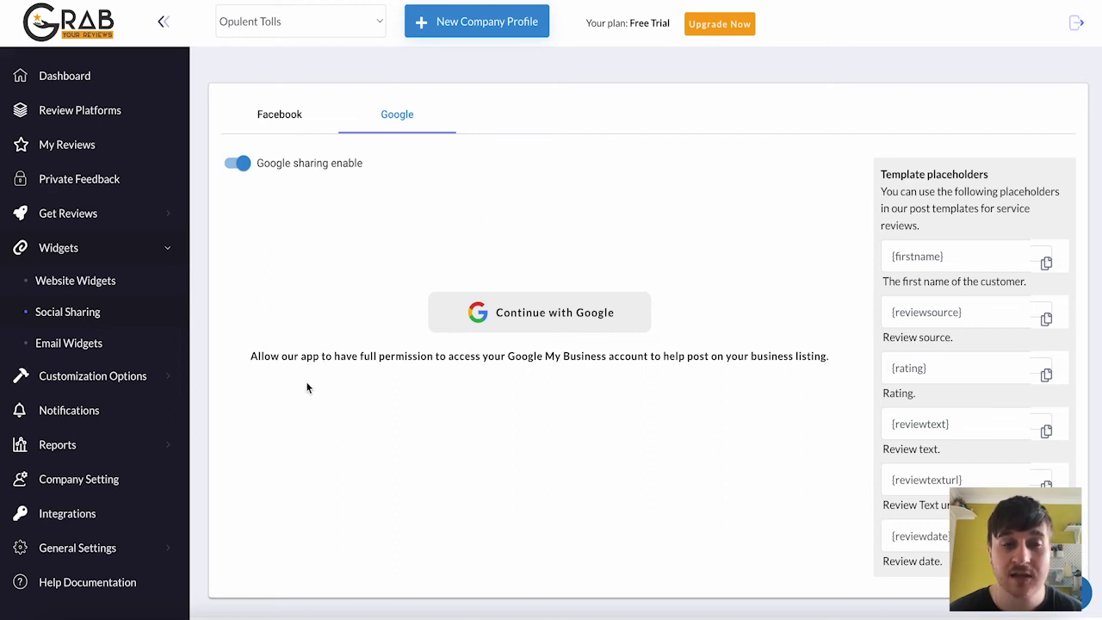
{"action": "left_click", "coordinate": [240, 163]}
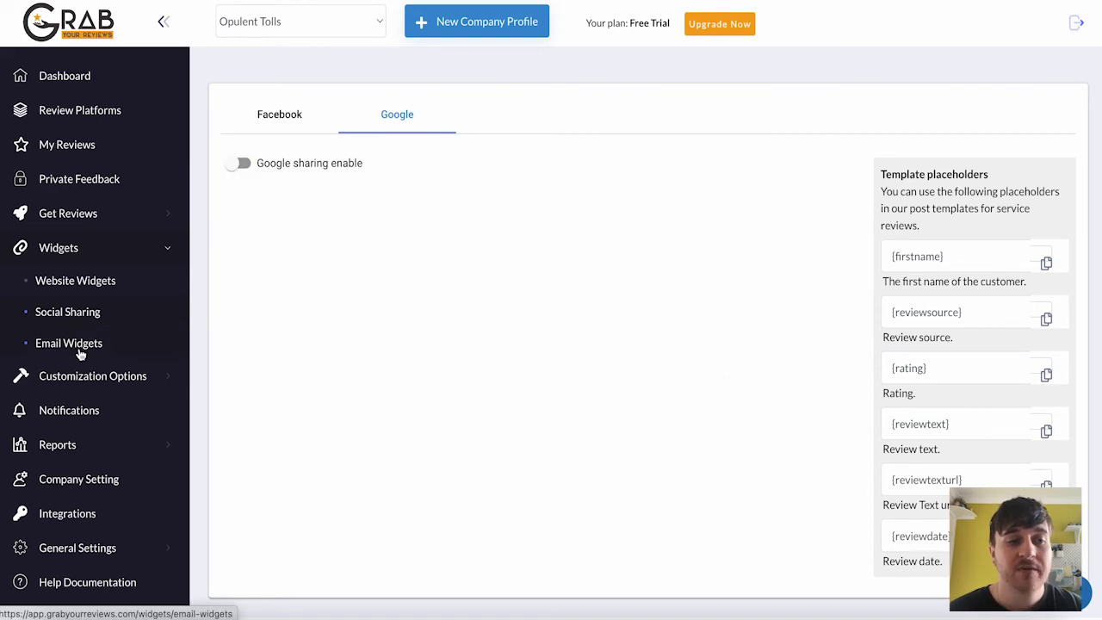
Open the email widgets page to examine the Faces, Stars, Thumbs and NPS widgets
{"action": "left_click", "coordinate": [78, 353]}
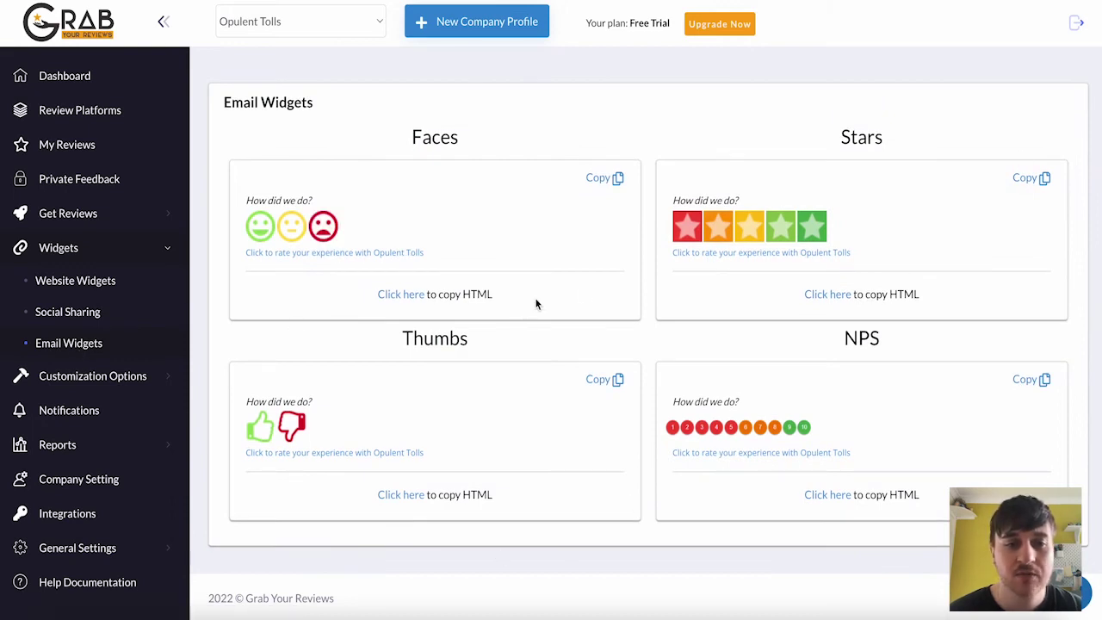
Open the review page customization and choose the Stars layout, with 4 star or more to review as the minimum value
{"action": "left_click", "coordinate": [403, 300]}
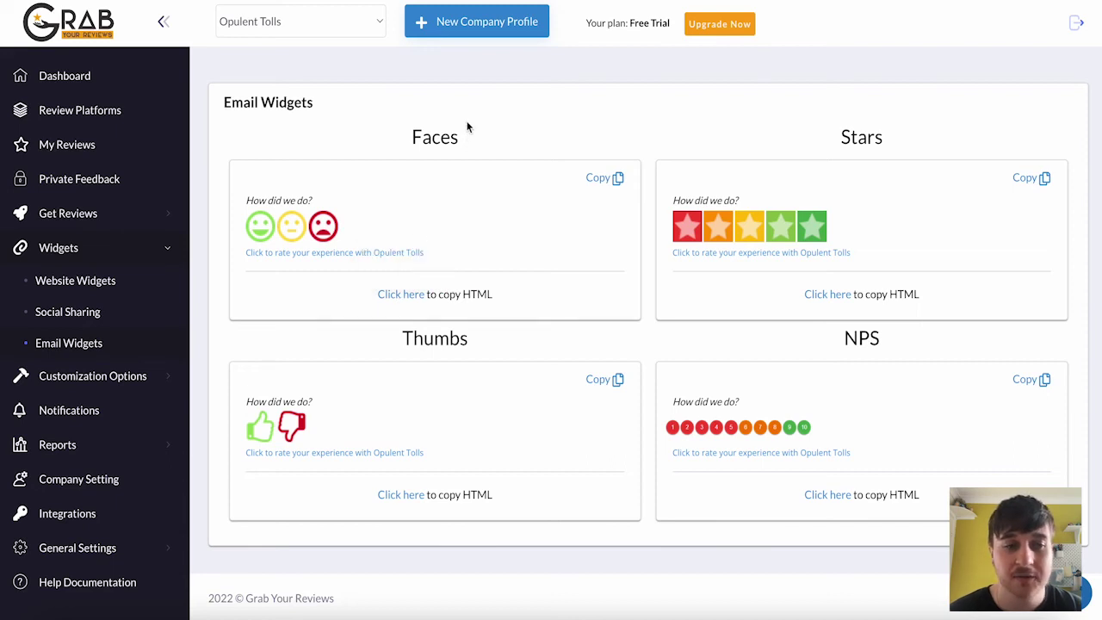
{"action": "left_click", "coordinate": [116, 377]}
{"action": "left_click", "coordinate": [77, 411]}
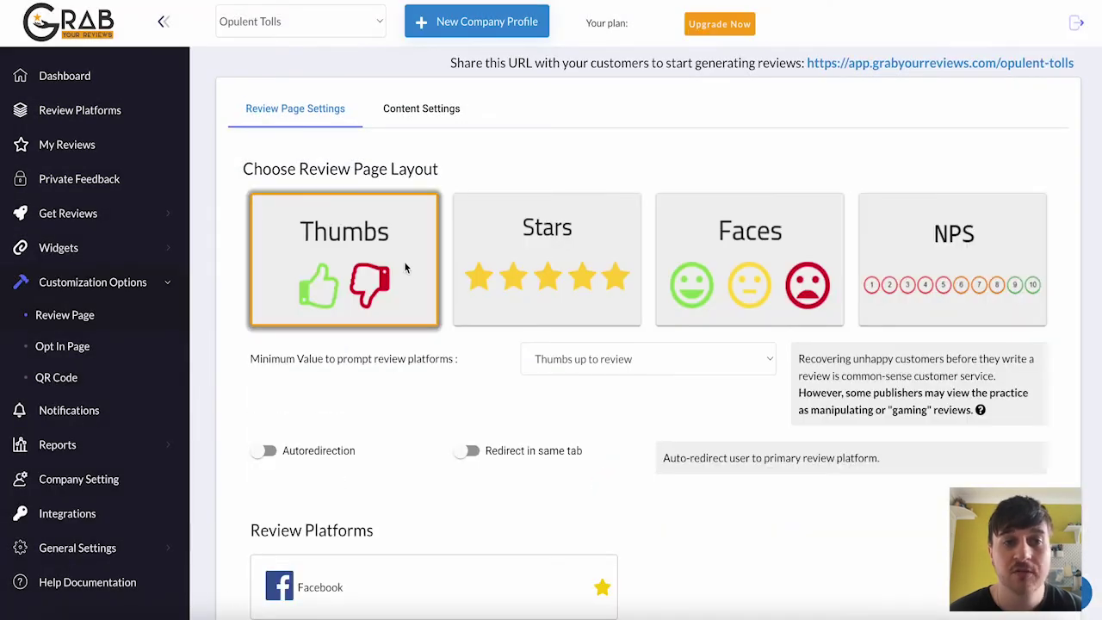
{"action": "left_click", "coordinate": [600, 269]}
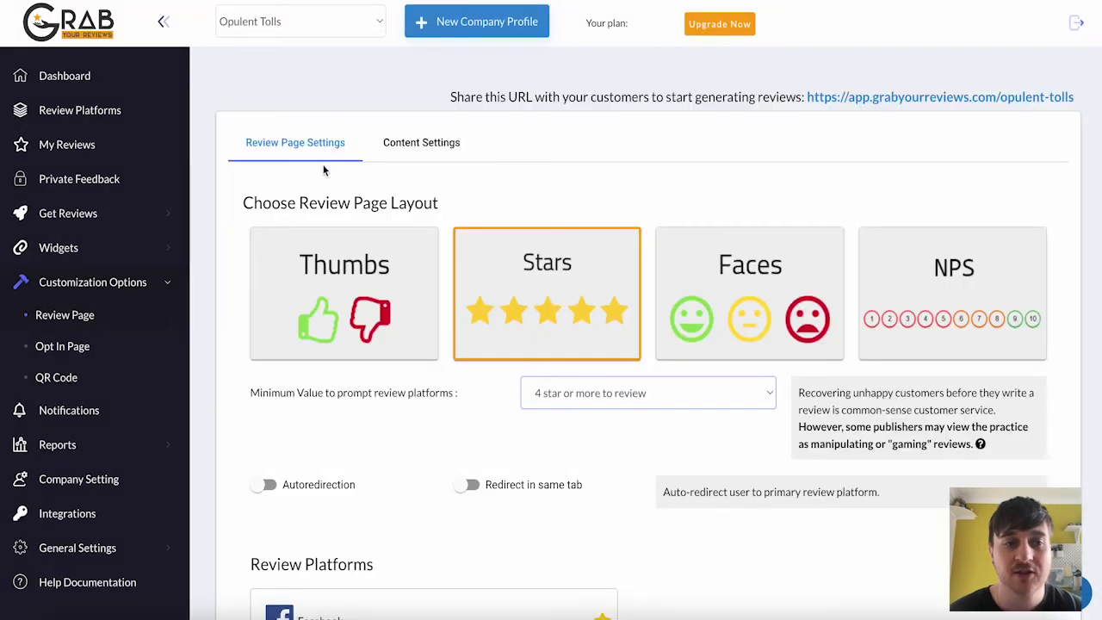
Examine the review page's content settings for the public feedback workflow, including the header, welcome, request and thank-you messages
{"action": "left_click", "coordinate": [420, 148]}
{"action": "scroll", "coordinate": [546, 150], "scroll_direction": "down", "scroll_amount": 1}
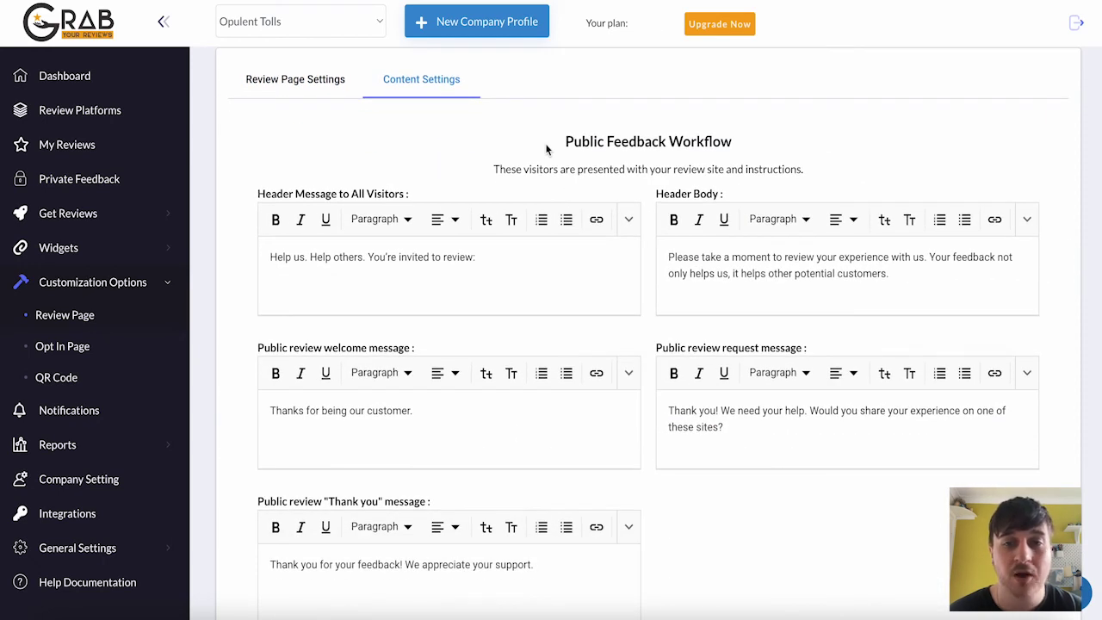
{"action": "scroll", "coordinate": [546, 150], "scroll_direction": "down", "scroll_amount": 1}
{"action": "left_click_drag", "start_coordinate": [496, 144], "coordinate": [813, 145]}
{"action": "left_click", "coordinate": [813, 145]}
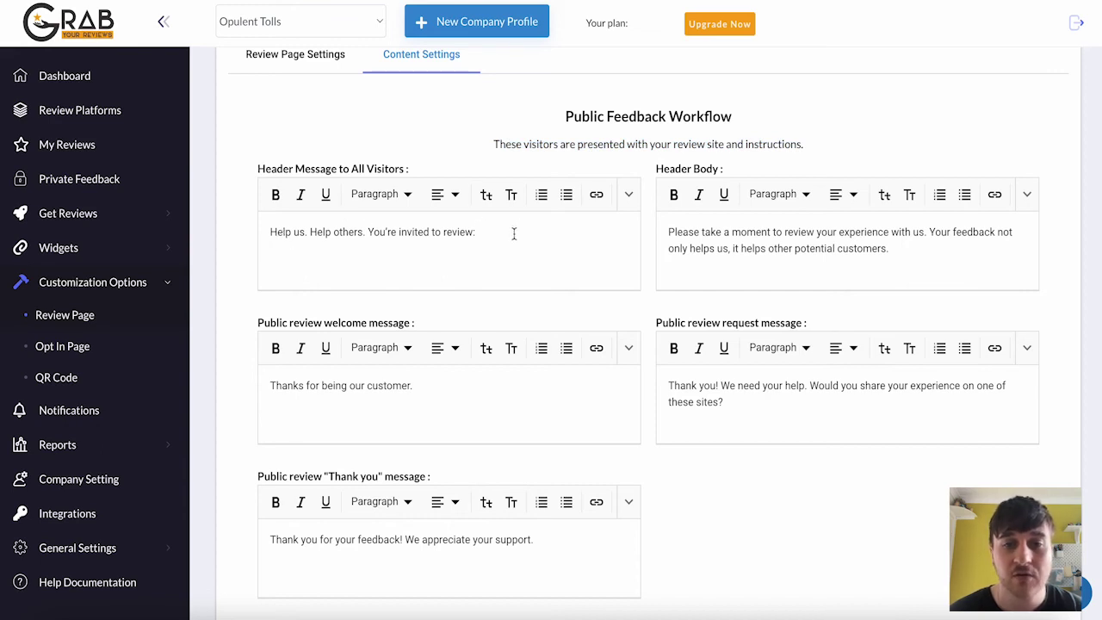
{"action": "left_click_drag", "start_coordinate": [405, 168], "coordinate": [353, 168]}
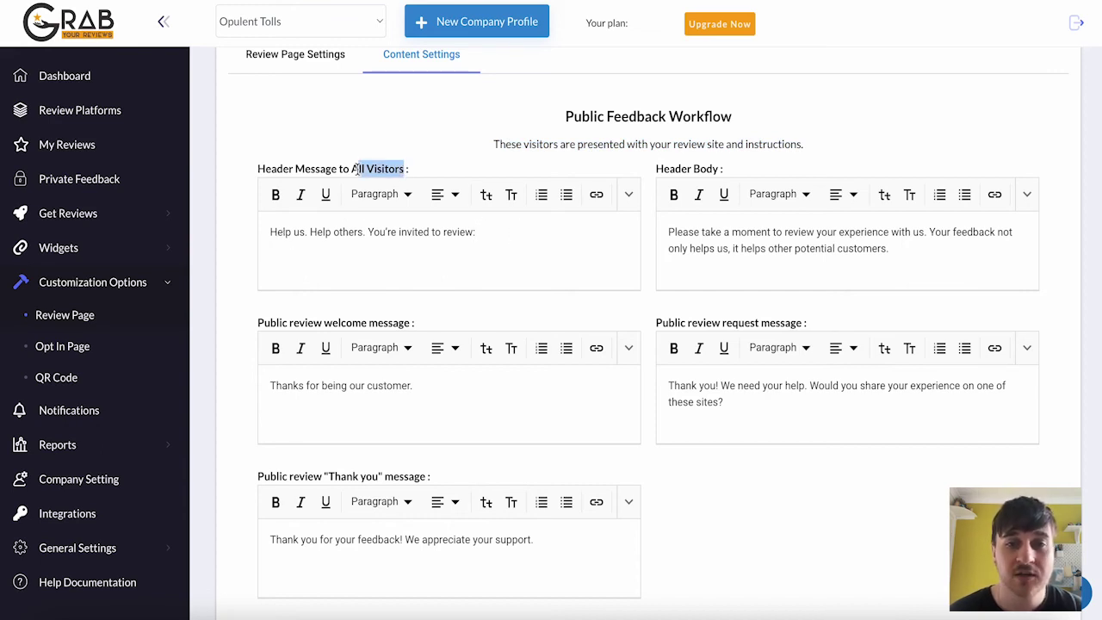
{"action": "left_click", "coordinate": [683, 169]}
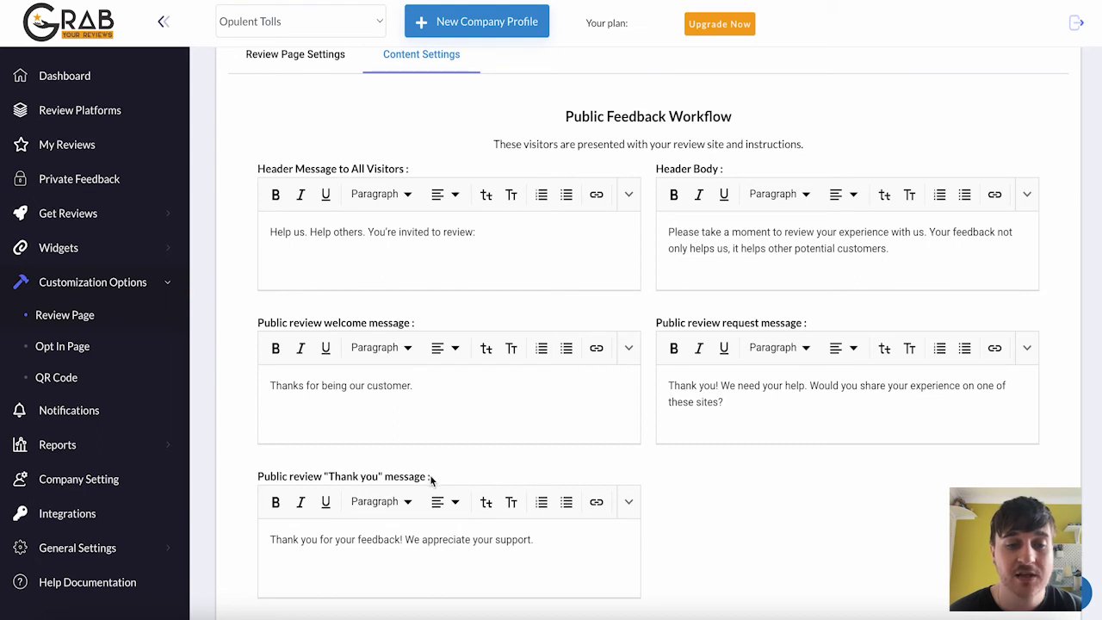
{"action": "left_click", "coordinate": [571, 525]}
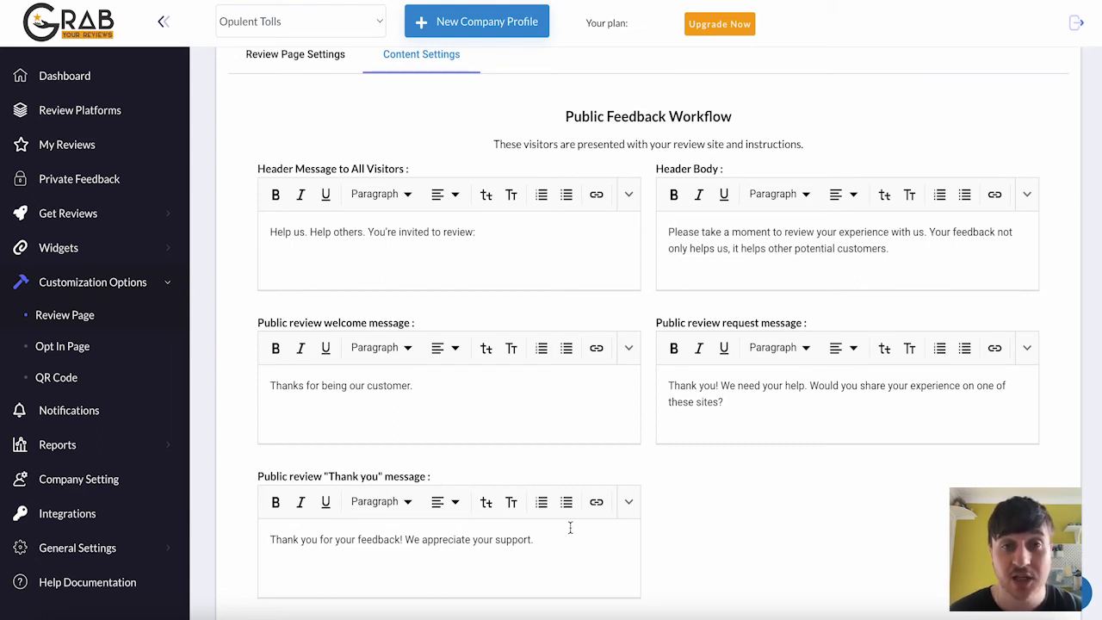
View the opt-in page's authentication, magic link and customer invitation form, and open the company's QR code page
{"action": "left_click", "coordinate": [81, 348]}
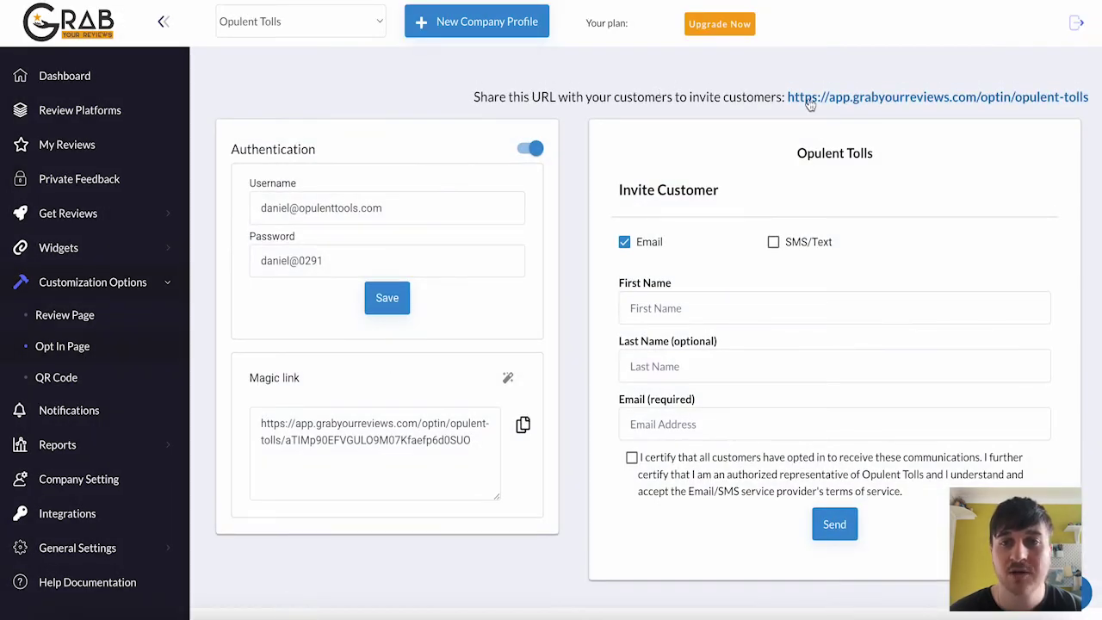
{"action": "scroll", "coordinate": [64, 376], "scroll_direction": "down", "scroll_amount": 1}
{"action": "left_click", "coordinate": [62, 378]}
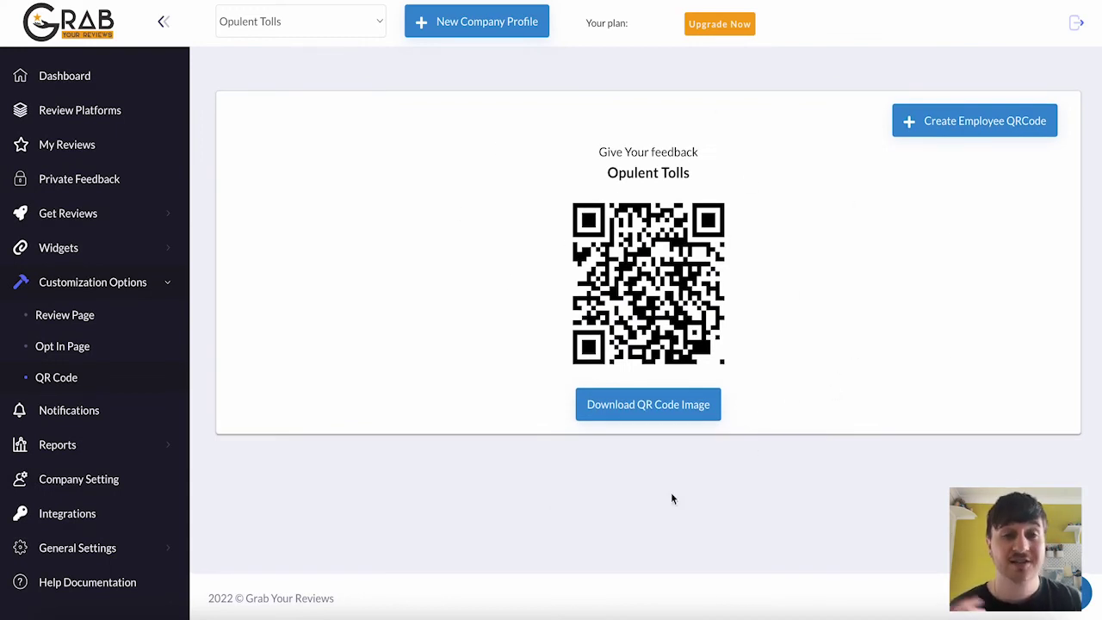
Open the notification settings and turn on the weekly and monthly review summary notifications
{"action": "left_click", "coordinate": [84, 410]}
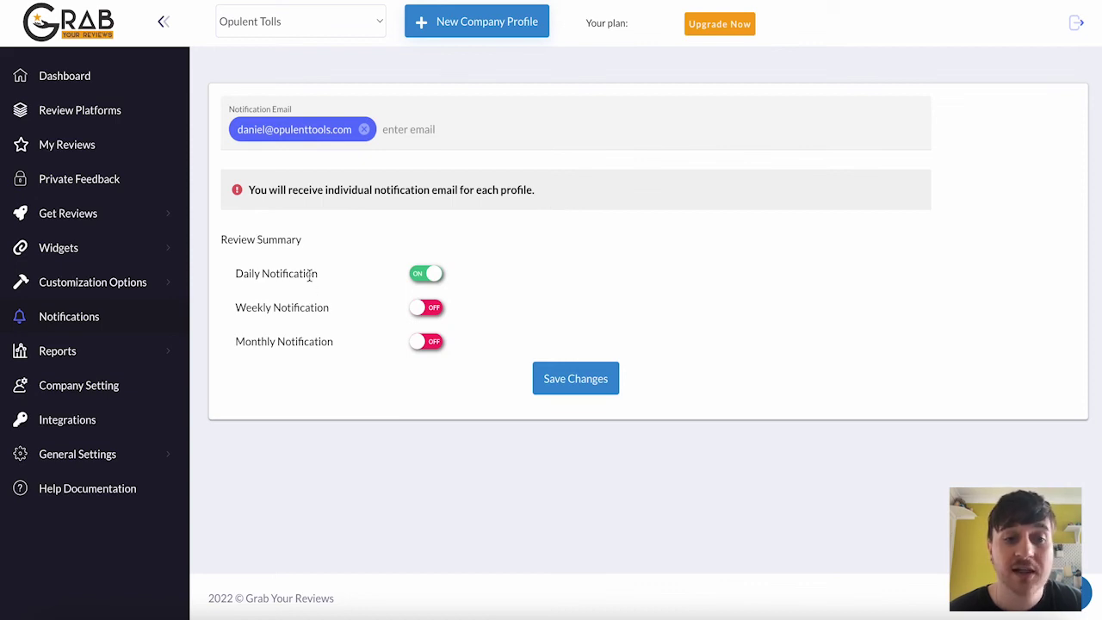
{"action": "left_click", "coordinate": [427, 310]}
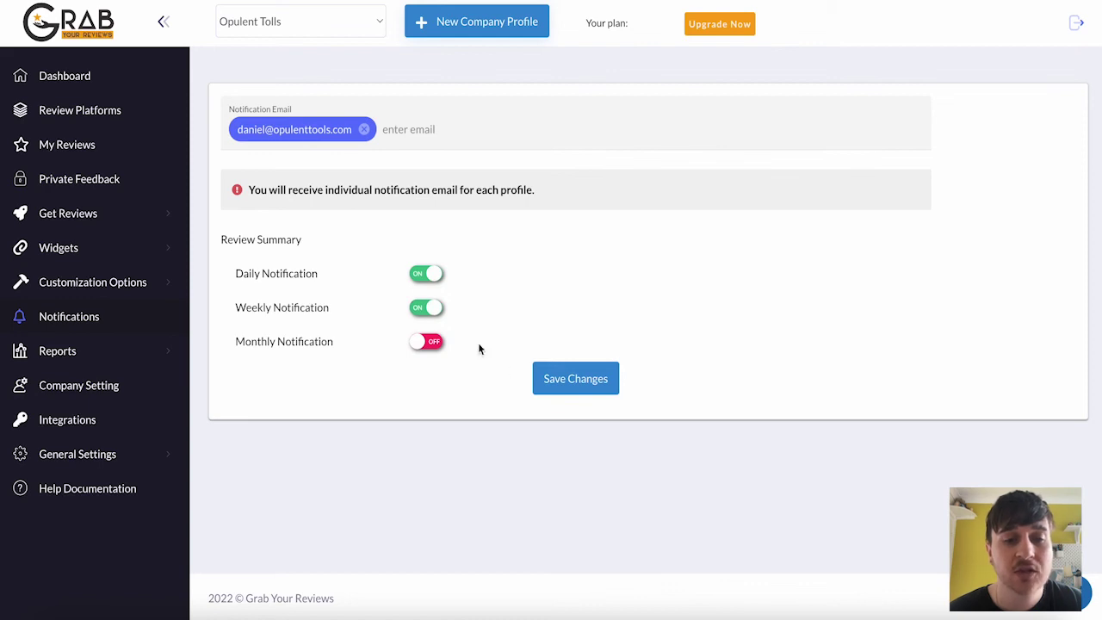
{"action": "left_click", "coordinate": [425, 345]}
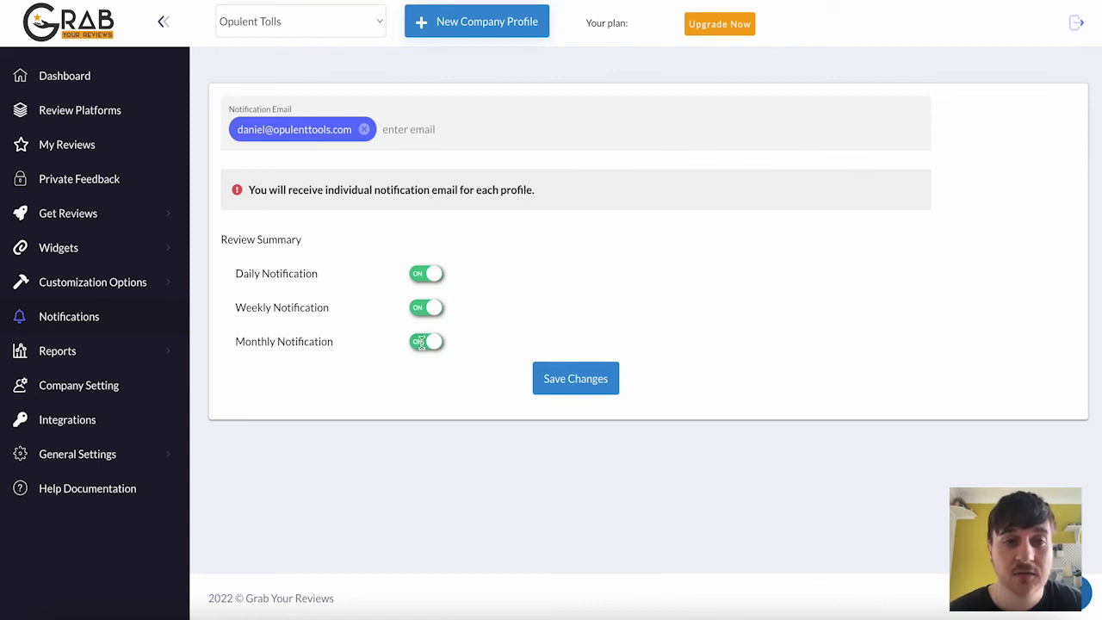
Open My Report and look through its review totals, average rating, customers invited and platform charts
{"action": "left_click", "coordinate": [67, 353]}
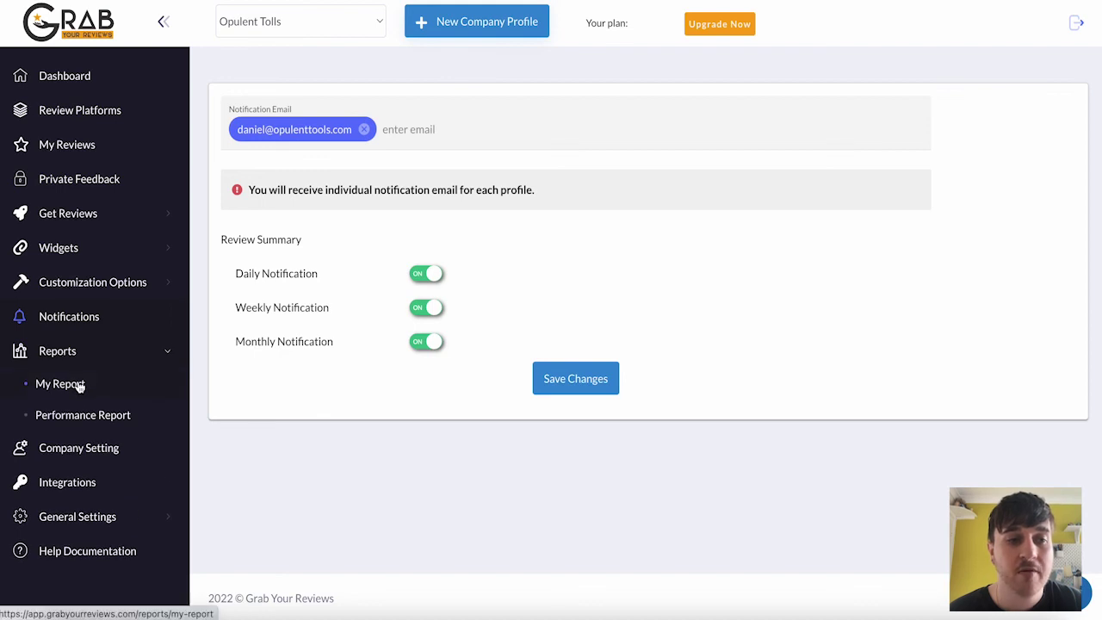
{"action": "left_click", "coordinate": [77, 385]}
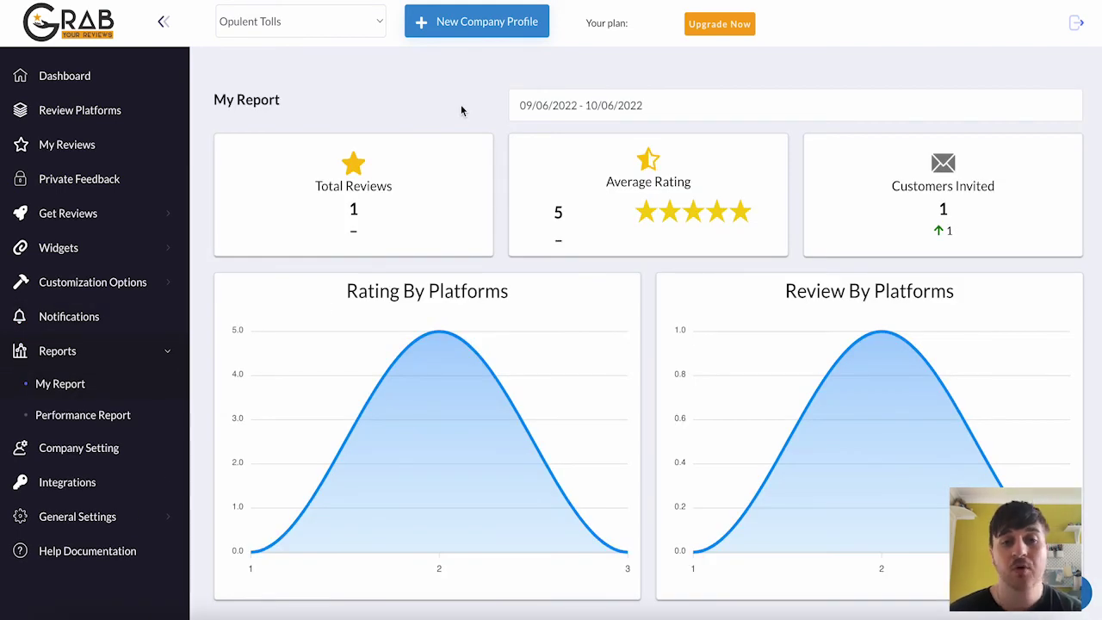
{"action": "scroll", "coordinate": [461, 110], "scroll_direction": "down", "scroll_amount": 3}
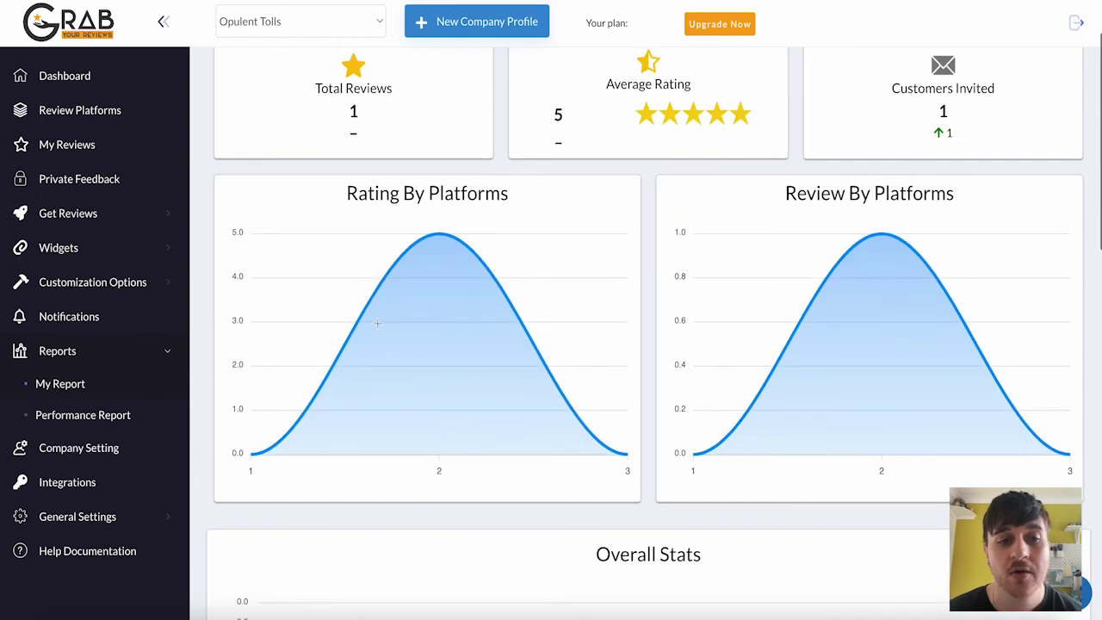
{"action": "scroll", "coordinate": [374, 158], "scroll_direction": "up", "scroll_amount": 3}
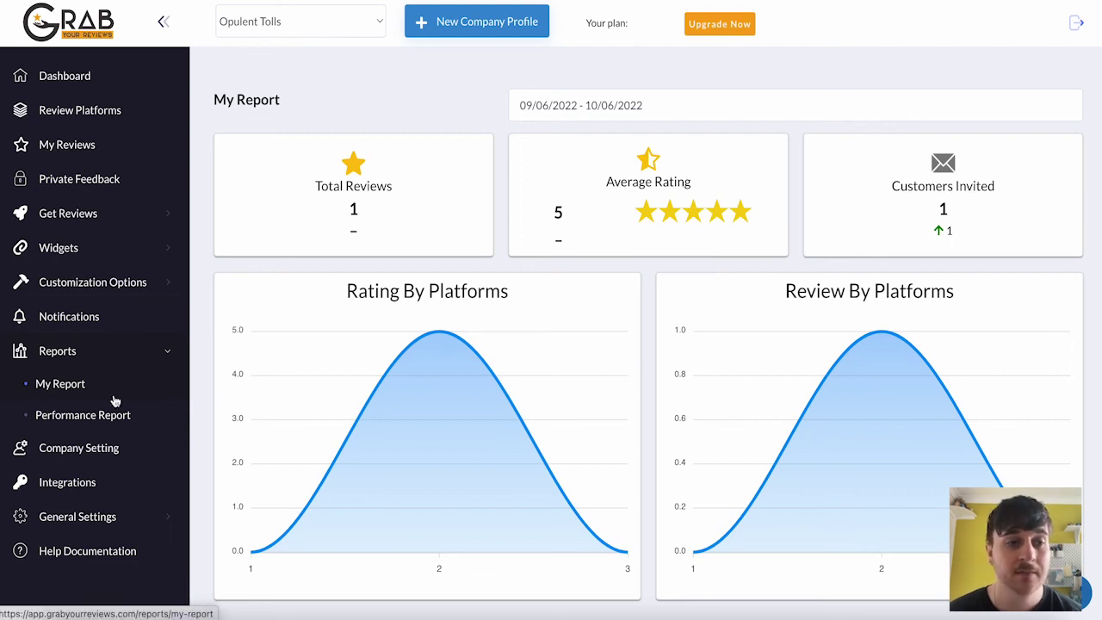
Open the performance report to examine its date range and the review and rating charts by platform
{"action": "left_click", "coordinate": [100, 418]}
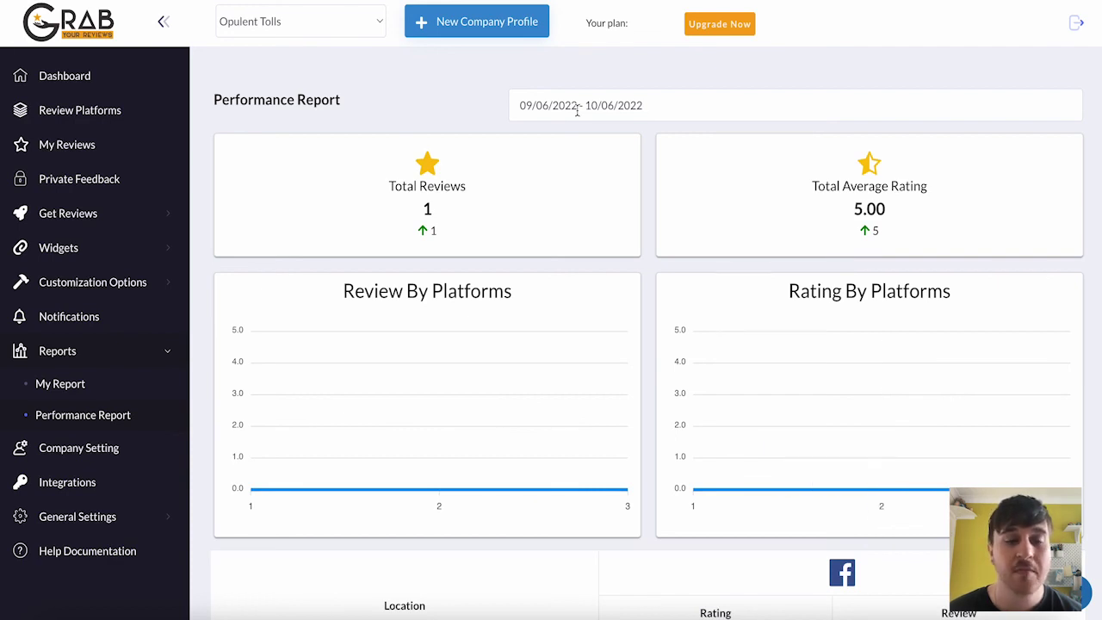
{"action": "left_click", "coordinate": [69, 386]}
{"action": "left_click", "coordinate": [560, 105]}
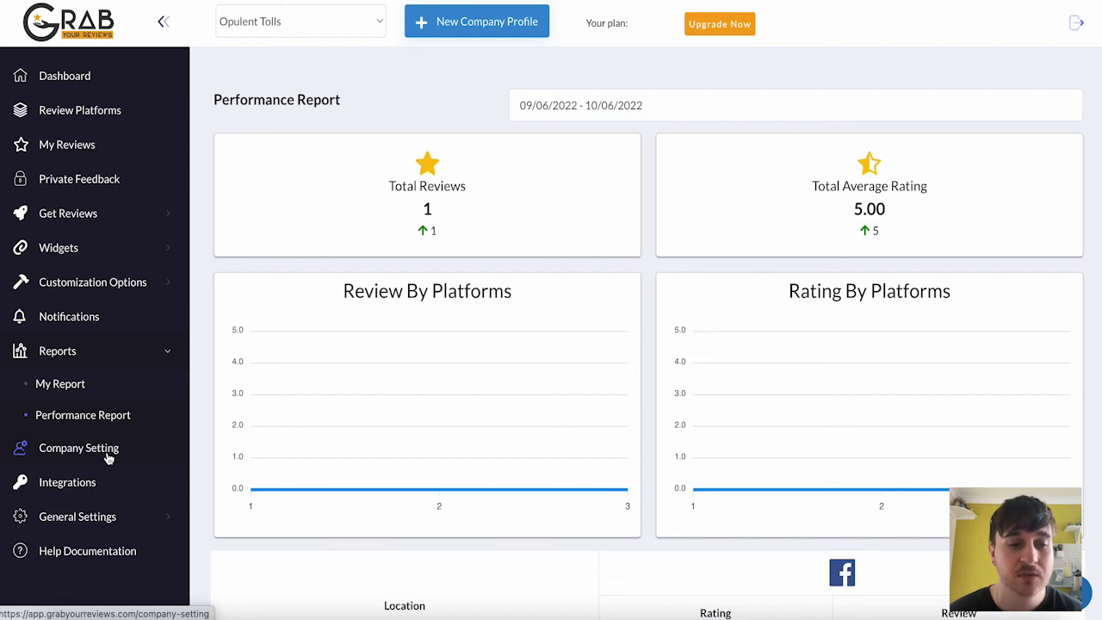
Open the integrations page and look through the template integrations and the other app integrations
{"action": "left_click", "coordinate": [77, 484]}
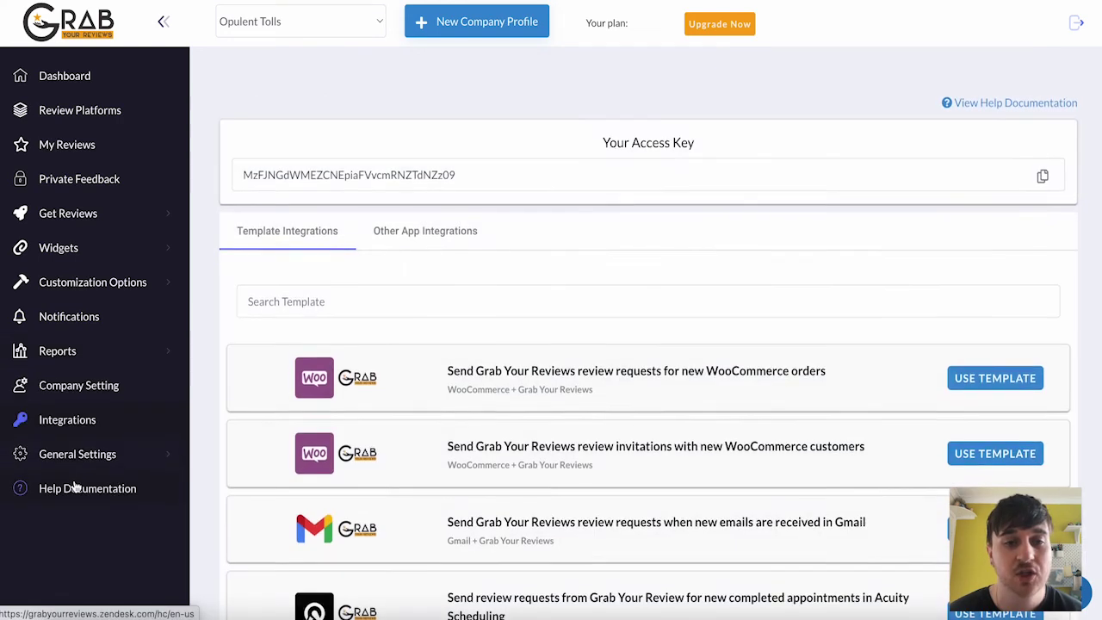
{"action": "scroll", "coordinate": [412, 312], "scroll_direction": "down", "scroll_amount": 2}
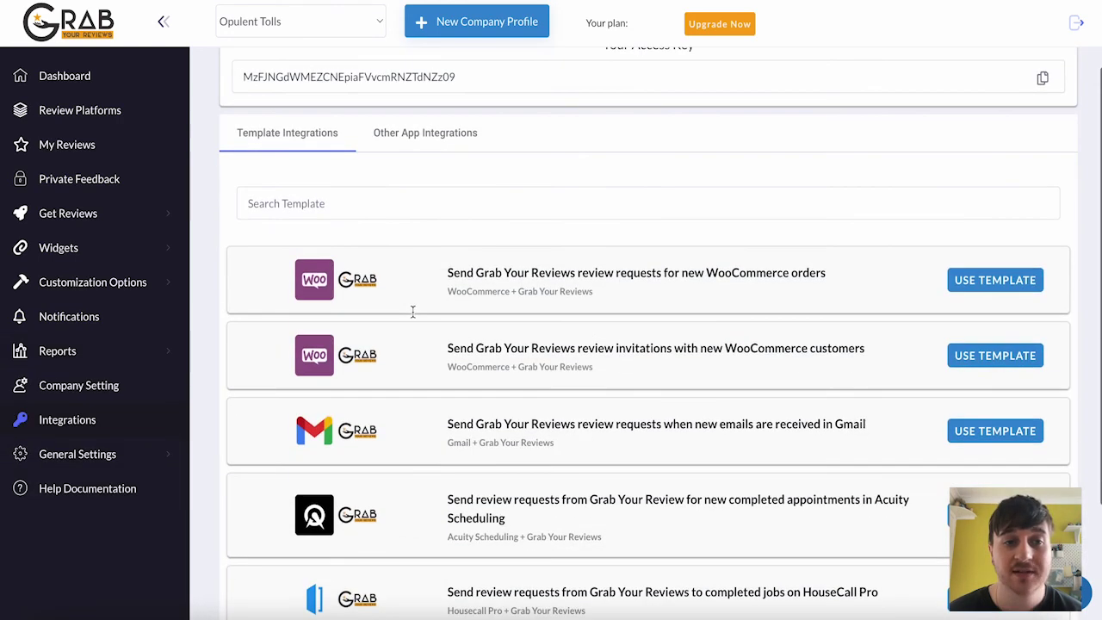
{"action": "scroll", "coordinate": [413, 311], "scroll_direction": "down", "scroll_amount": 2}
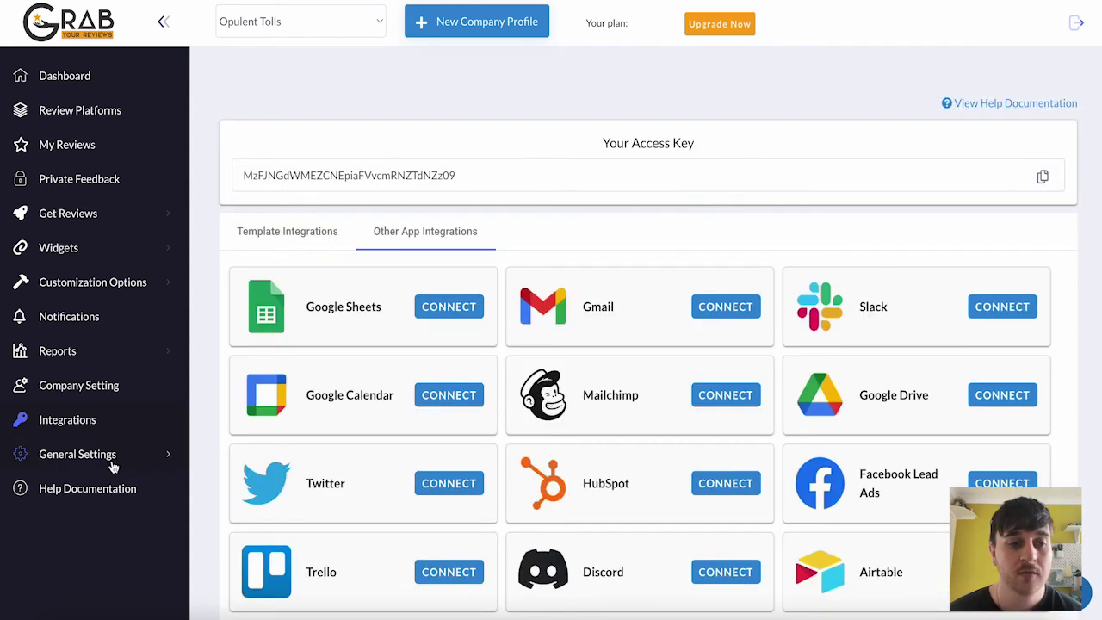